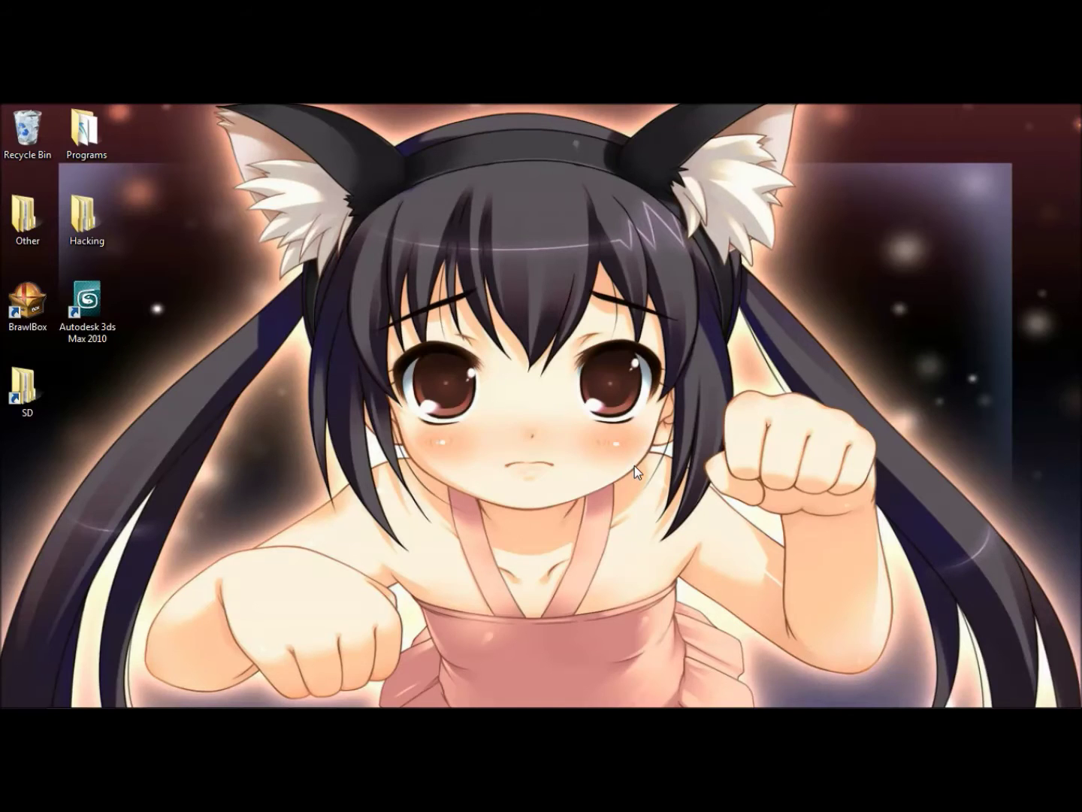
Step: Launch 3ds Max 2010 from its desktop shortcut, opening Tutorial.max
key(Tab)
click(314, 693)
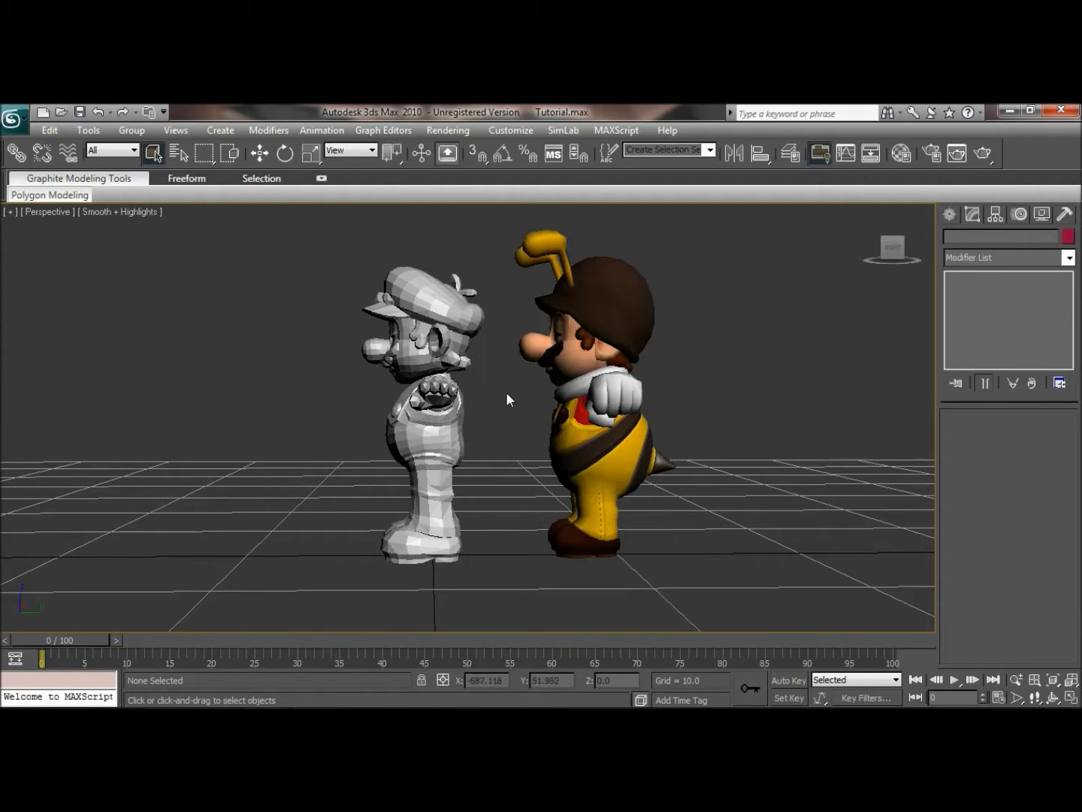
middle_drag(502, 390, 495, 409)
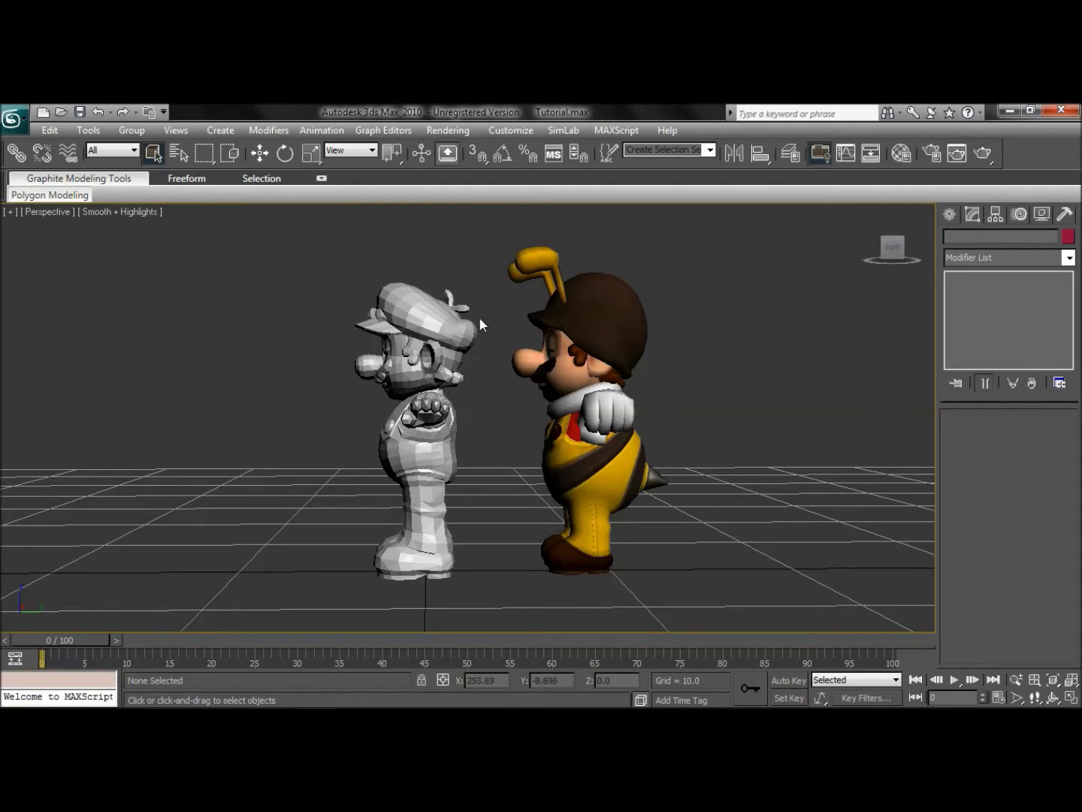
key(h)
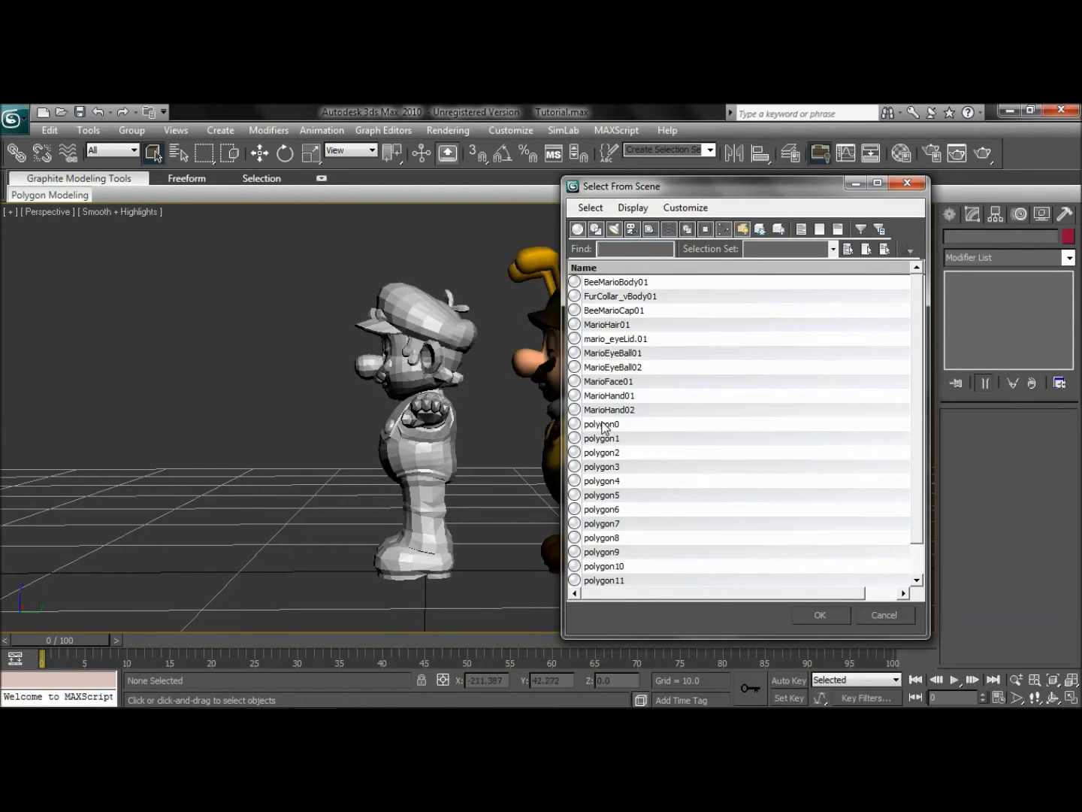
Step: Select grey Mario's polygon0–polygon13, delete them, undo to restore them, then deselect
drag(603, 426, 664, 683)
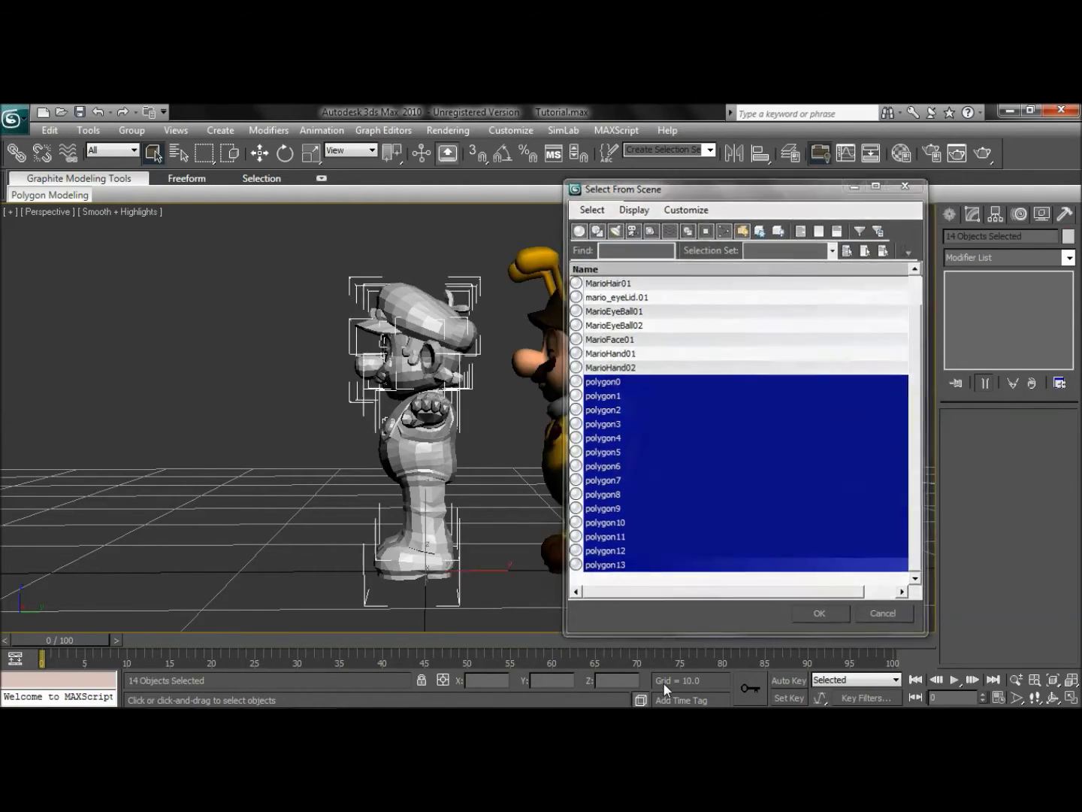
key(Return)
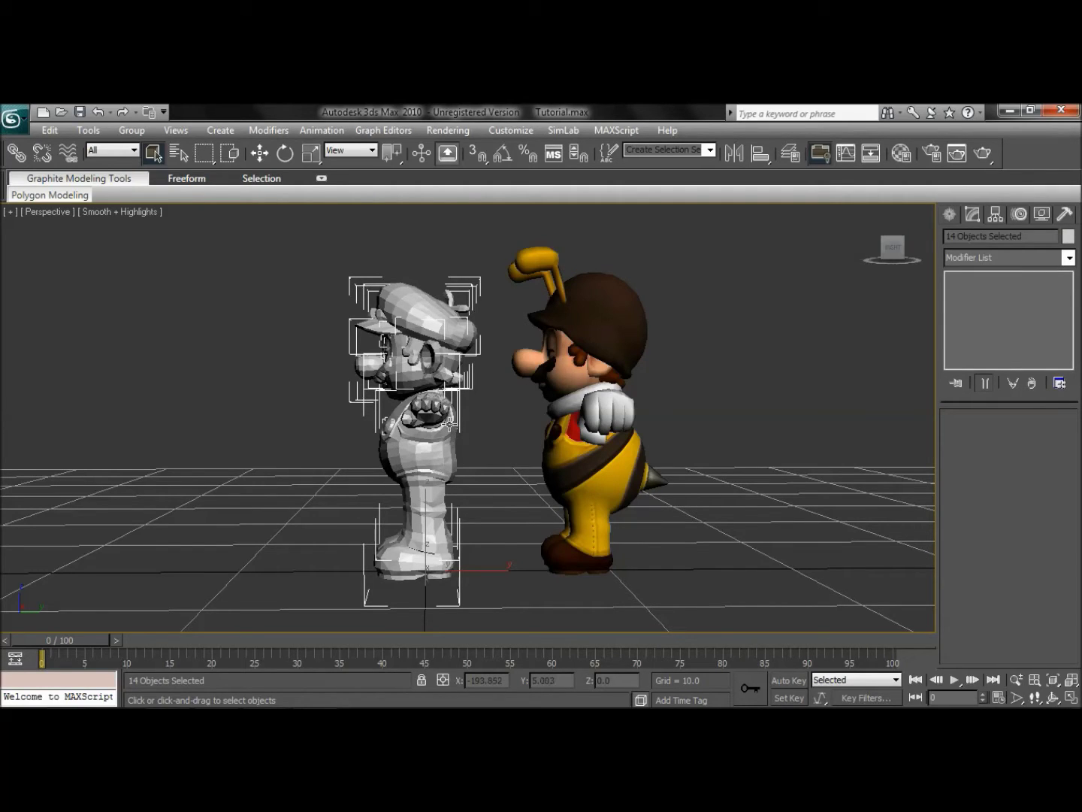
key(Delete)
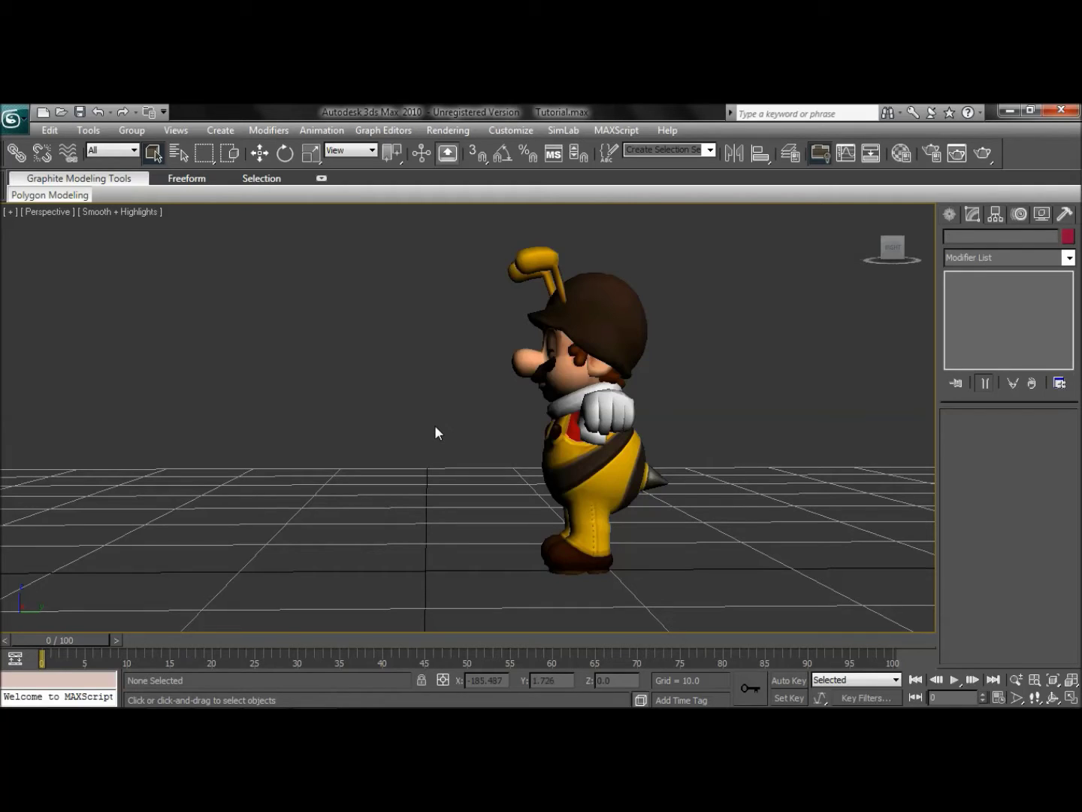
key(ctrl+z)
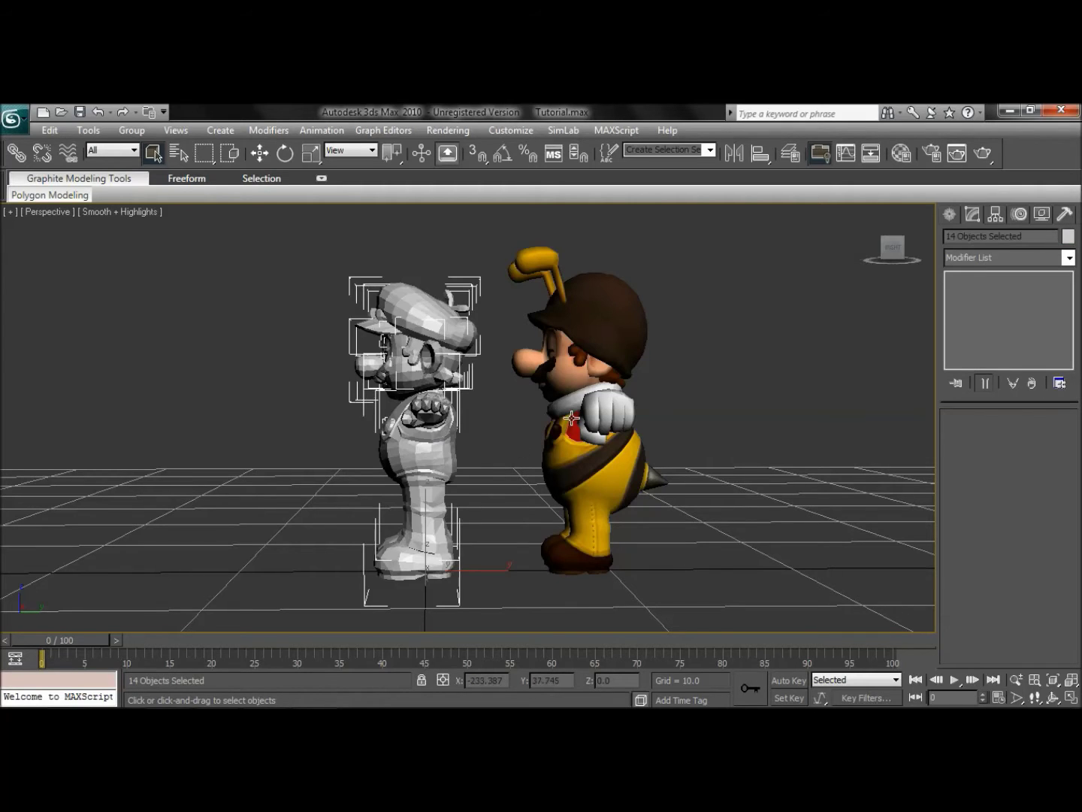
click(522, 433)
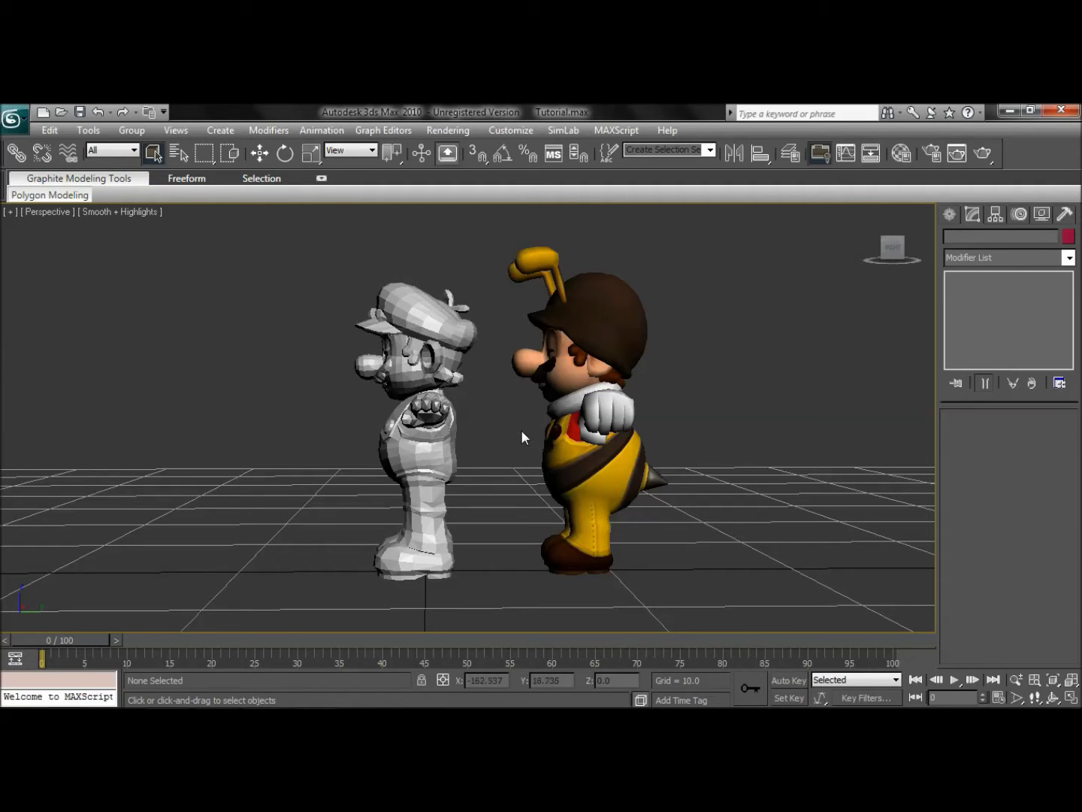
Step: Pick BeeMarioBody01 through MarioHand02 from the Select From Scene list
key(h)
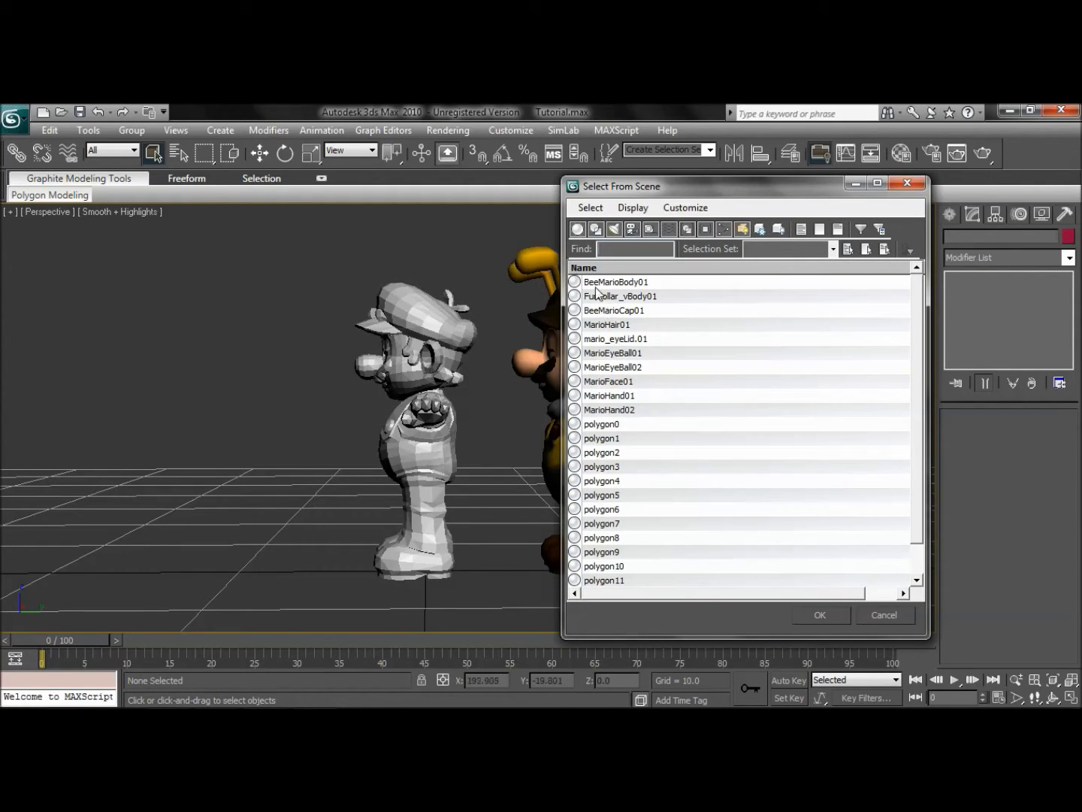
drag(595, 285, 623, 412)
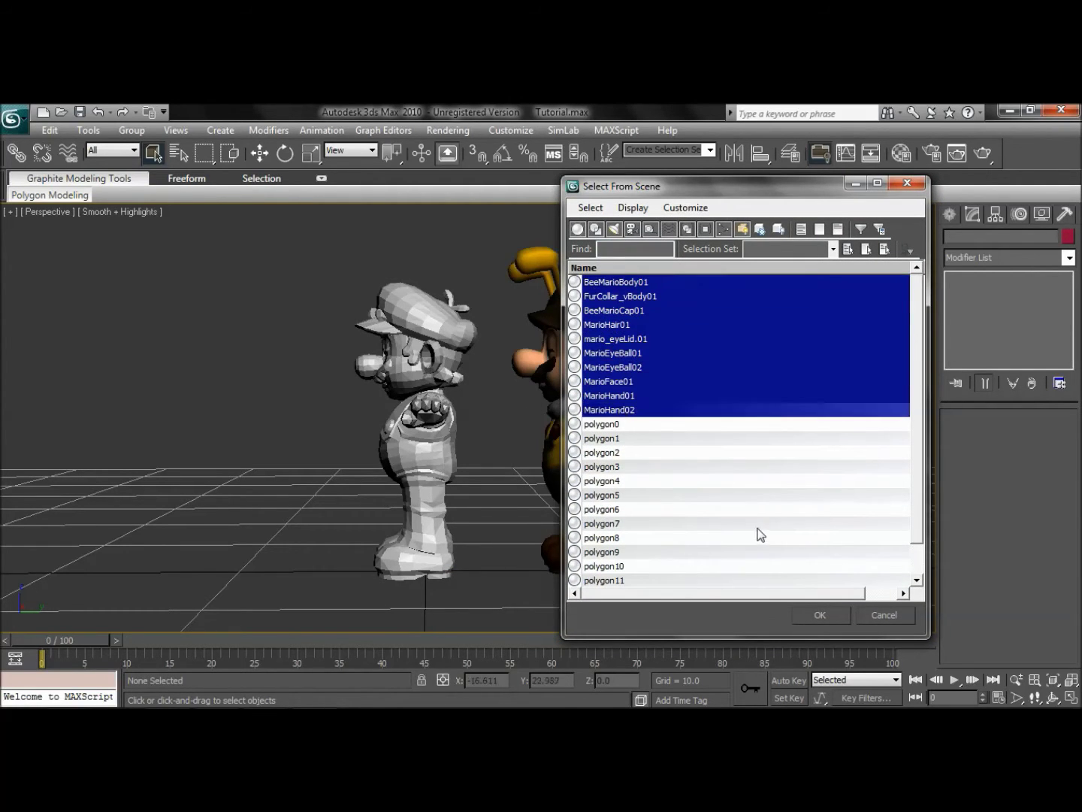
click(819, 614)
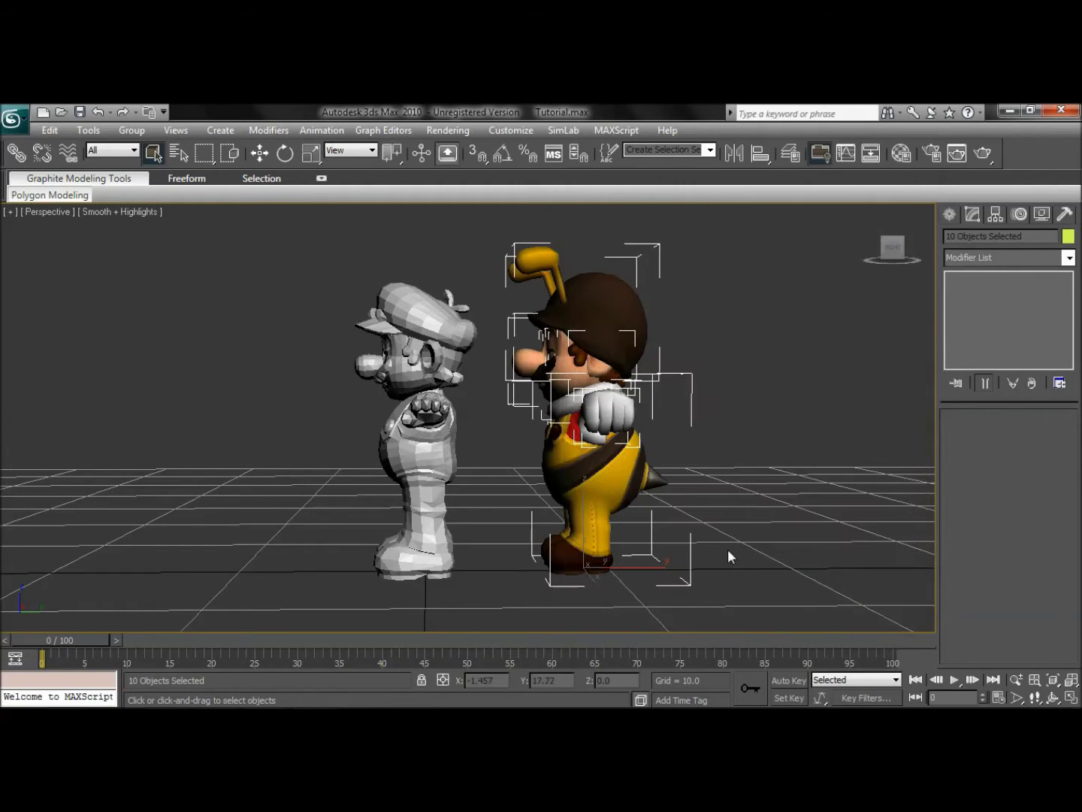
Step: Slide the selected Bee Mario parts left onto grey Mario, then view the characters from the front
right_click(754, 437)
right_click(761, 446)
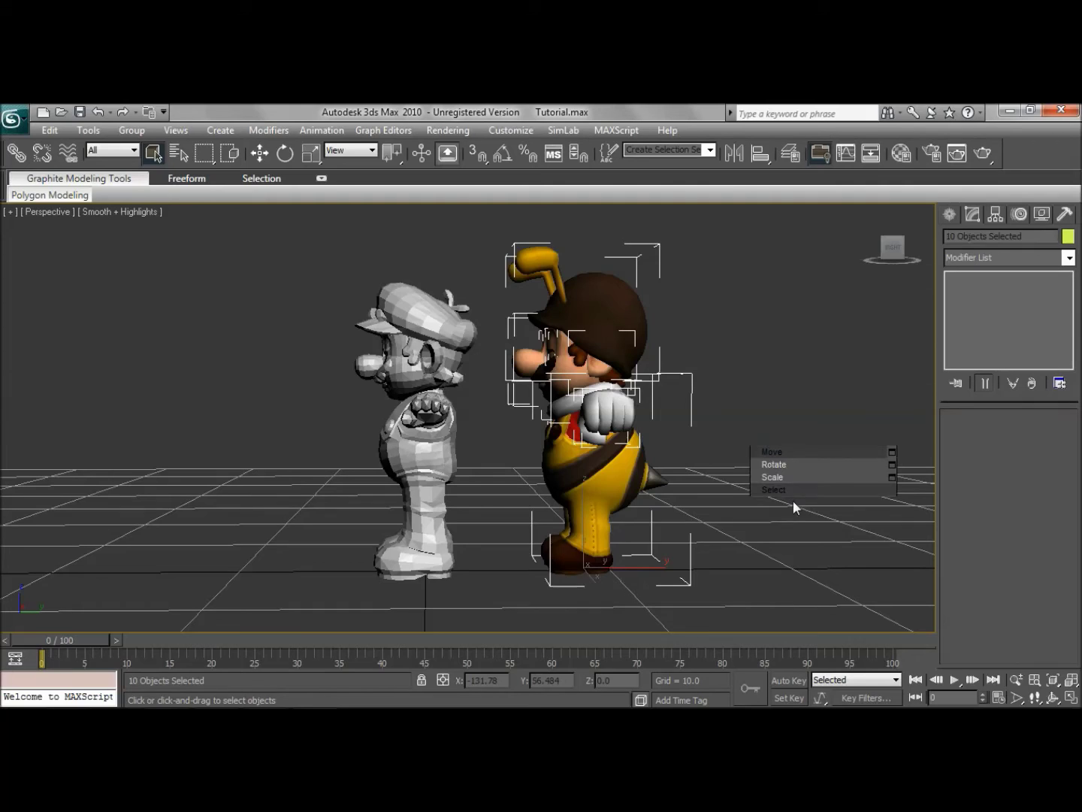
click(783, 451)
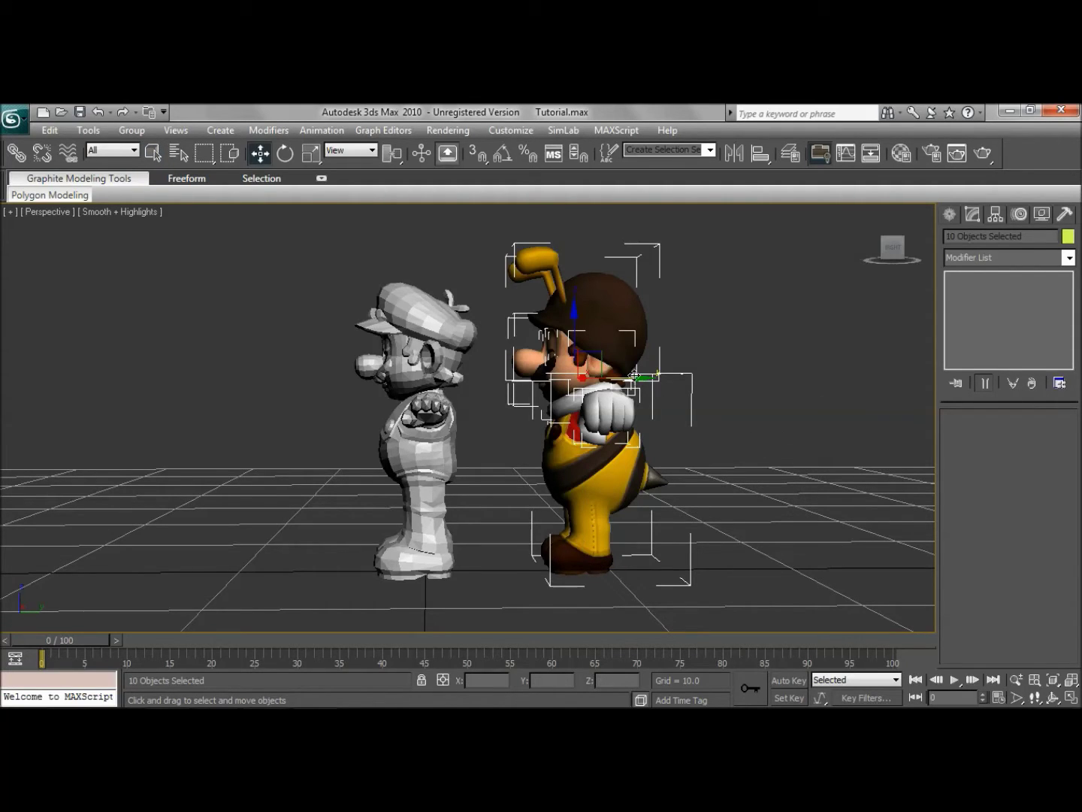
drag(637, 376, 483, 385)
alt+middle_drag(239, 358, 388, 369)
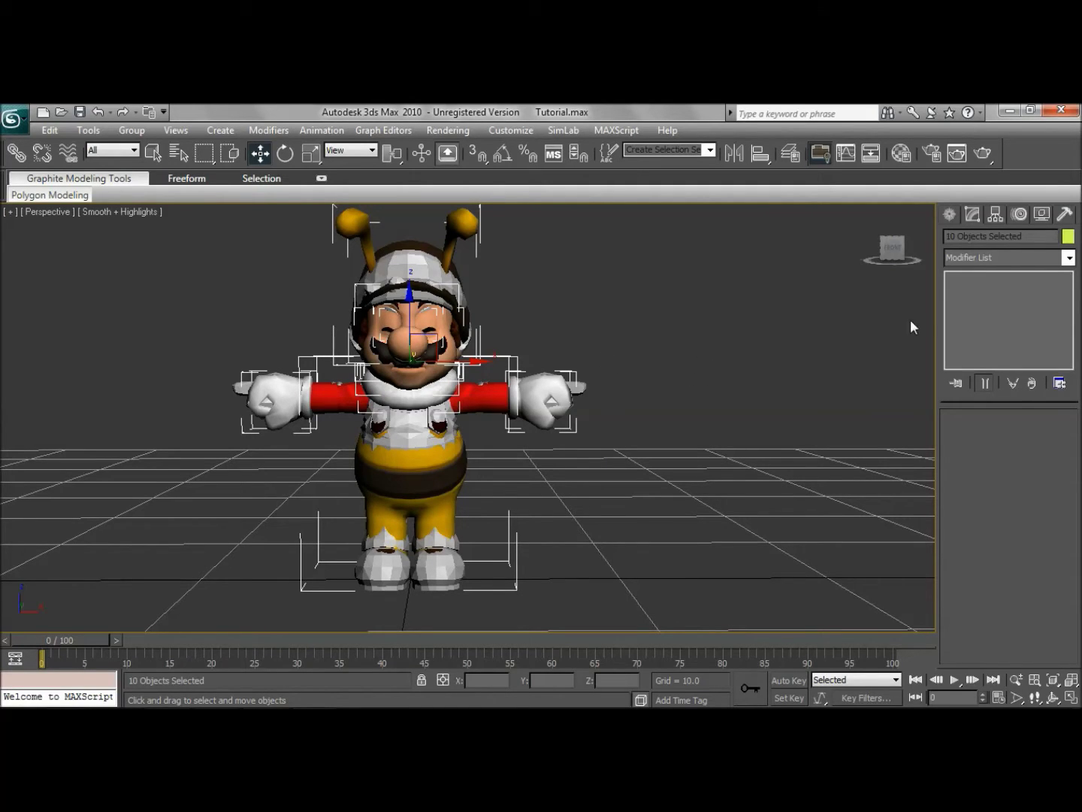
Step: Add an Edit Mesh modifier to the Bee Mario parts
click(1066, 260)
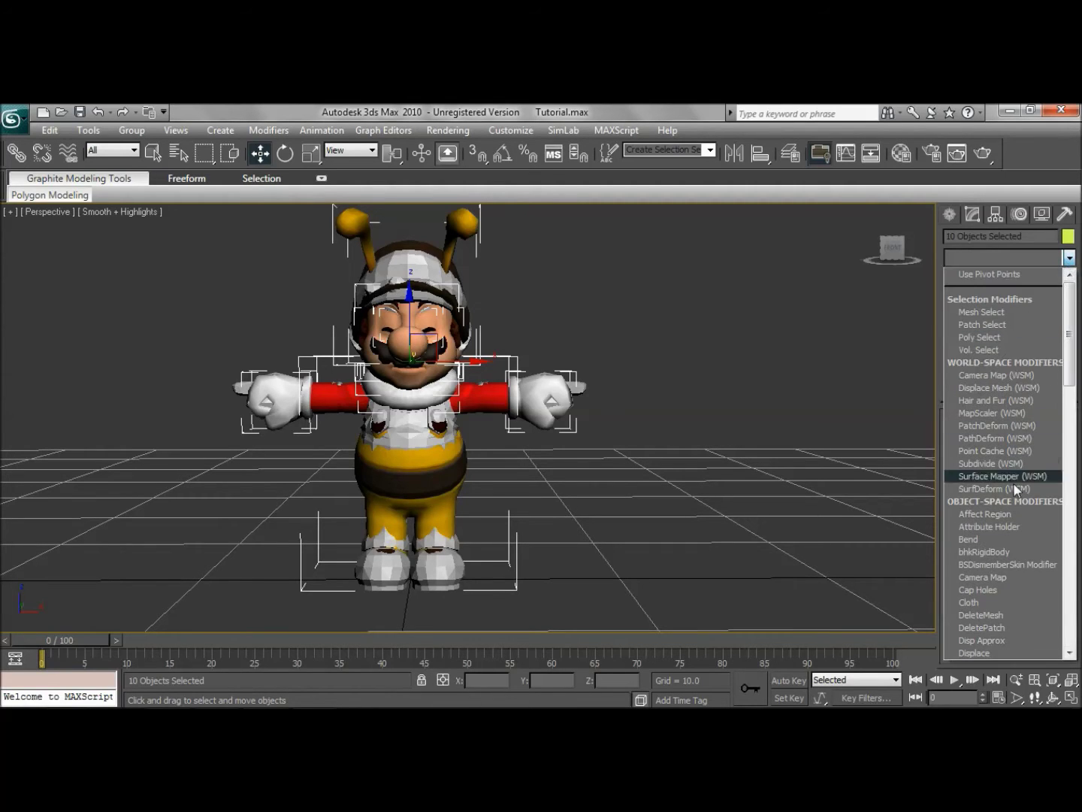
scroll(986, 567, down, 1)
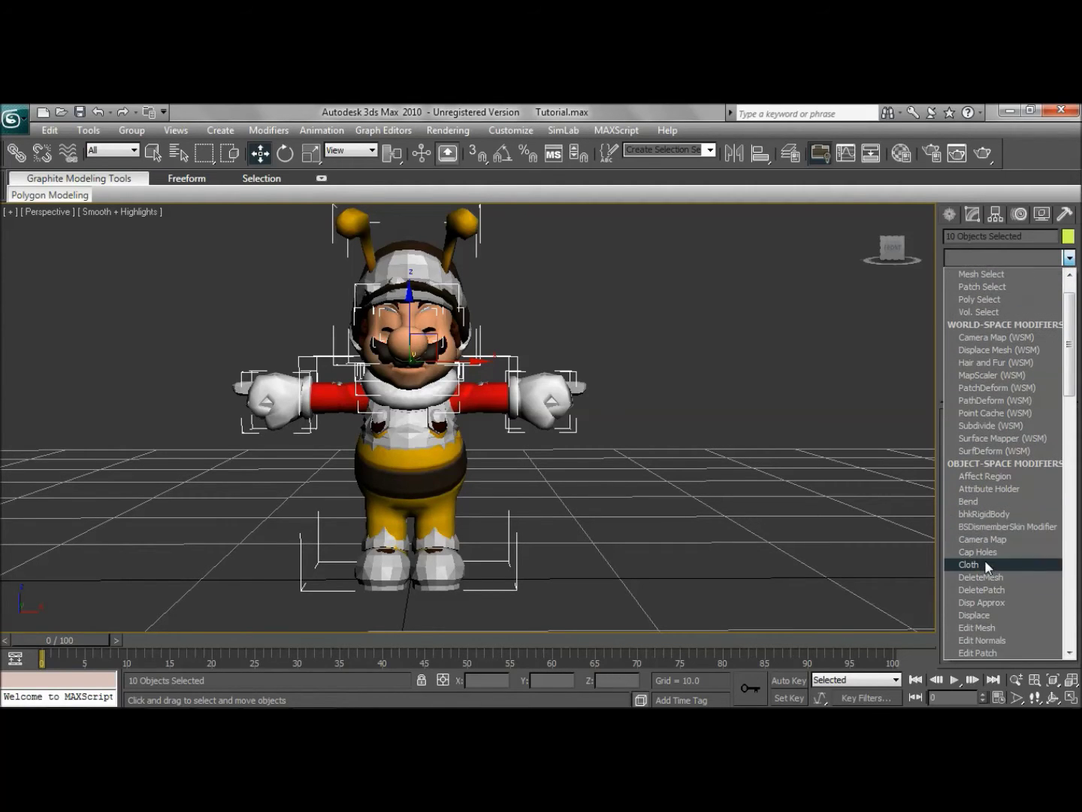
scroll(985, 563, down, 1)
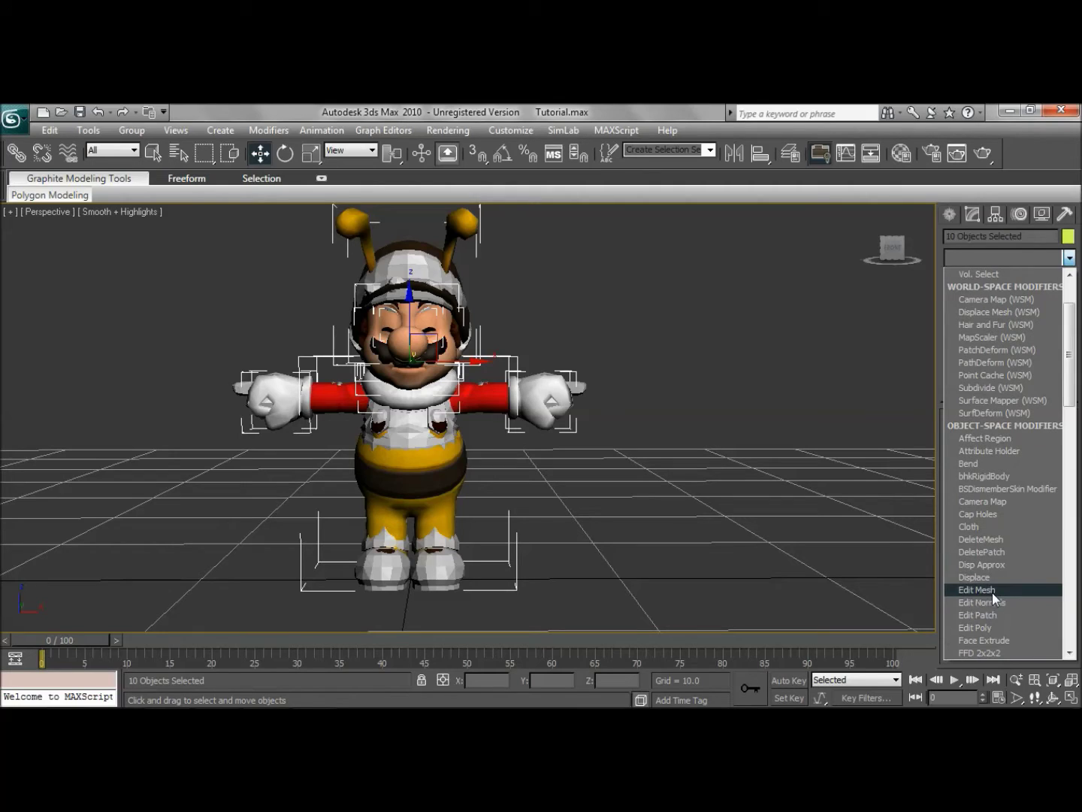
click(990, 590)
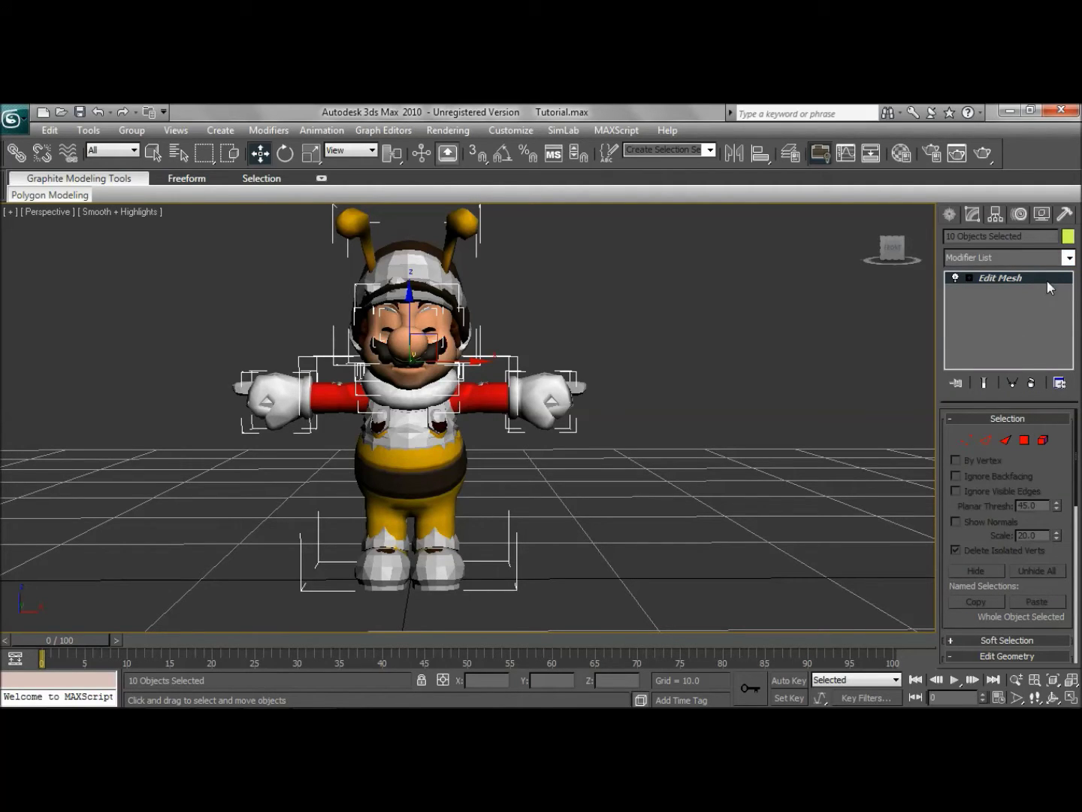
Step: Add a Skin Wrap modifier above Edit Mesh
click(1067, 257)
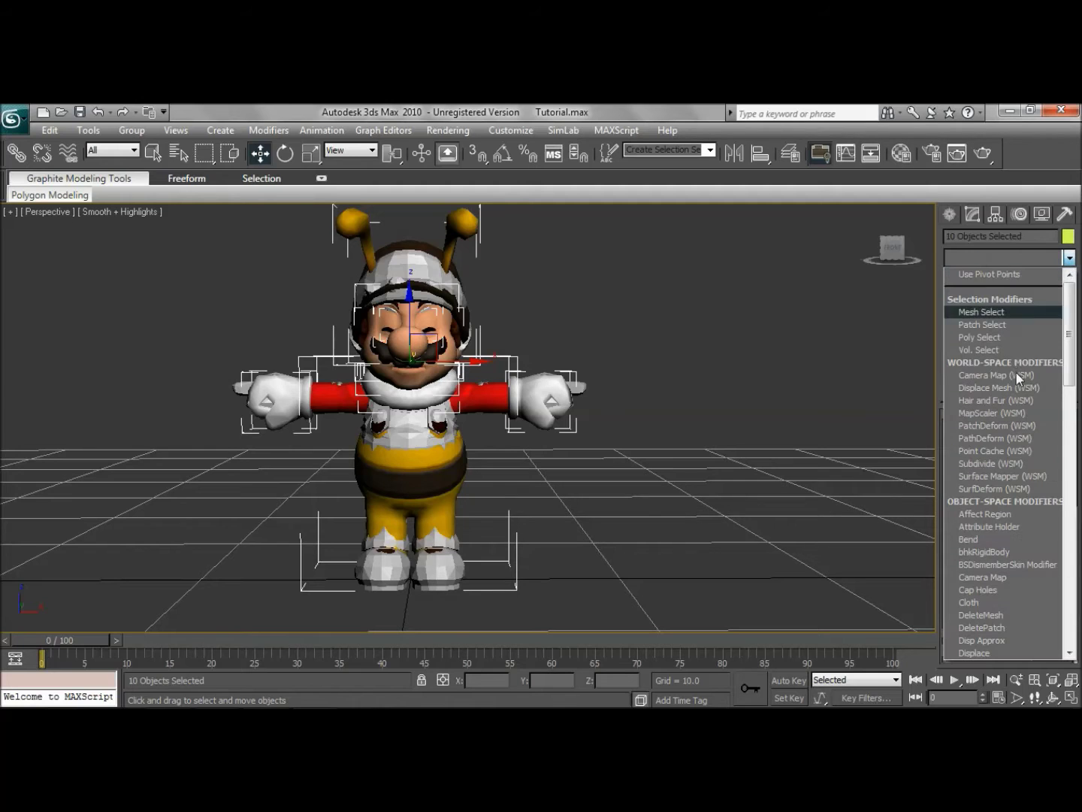
scroll(1014, 442, down, 15)
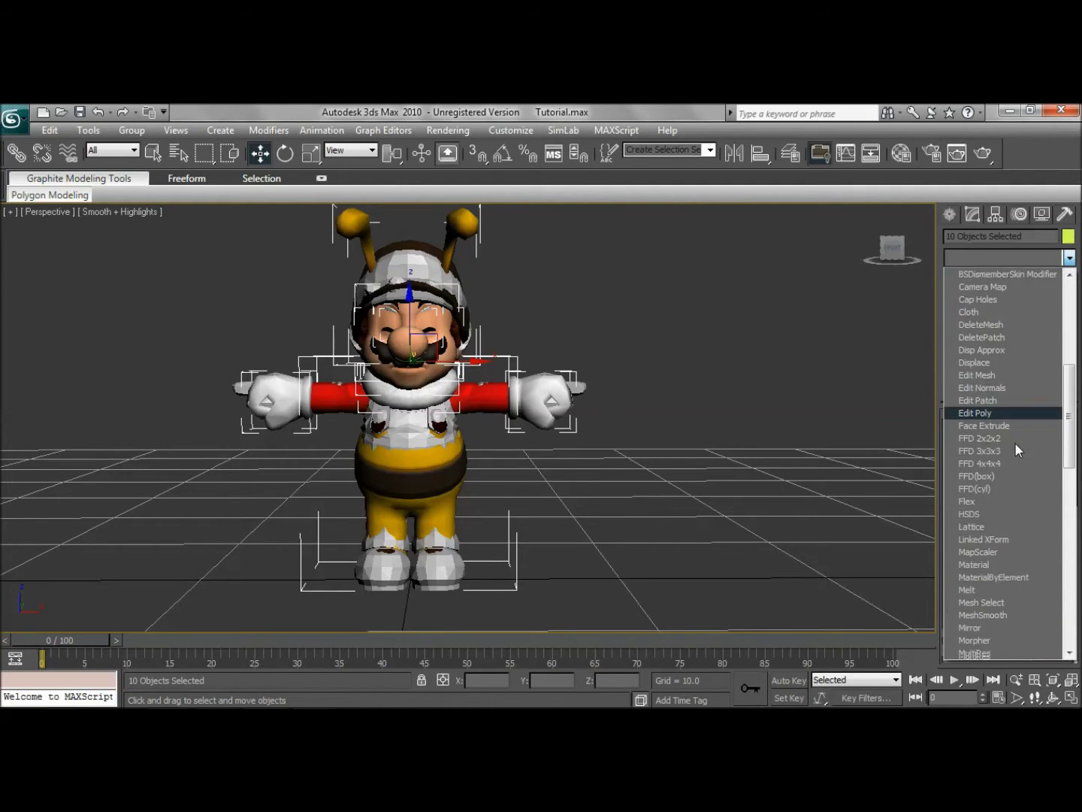
scroll(1010, 550, down, 3)
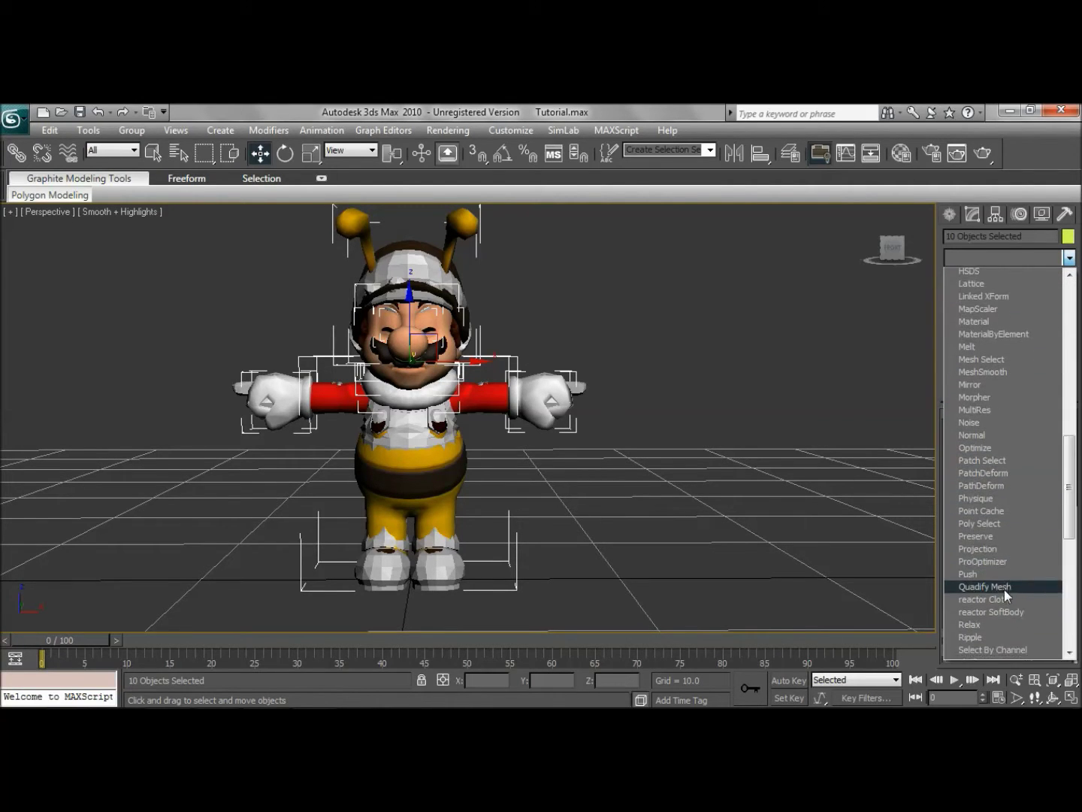
scroll(1000, 608, down, 1)
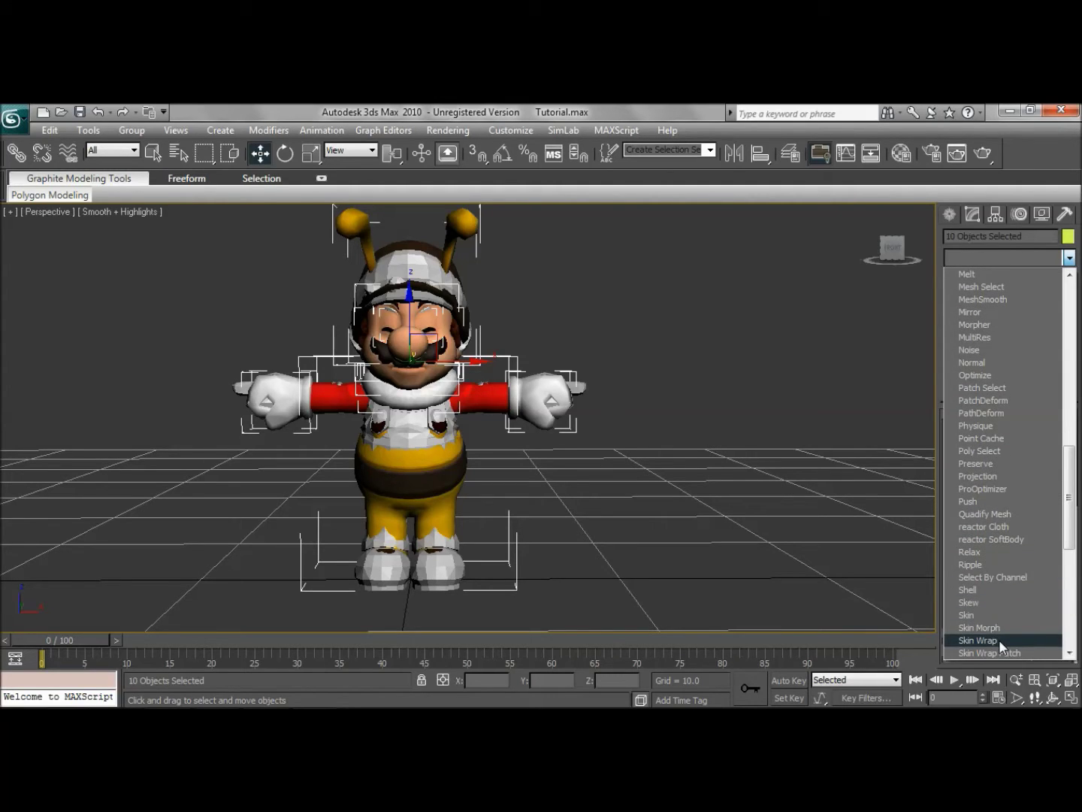
click(999, 638)
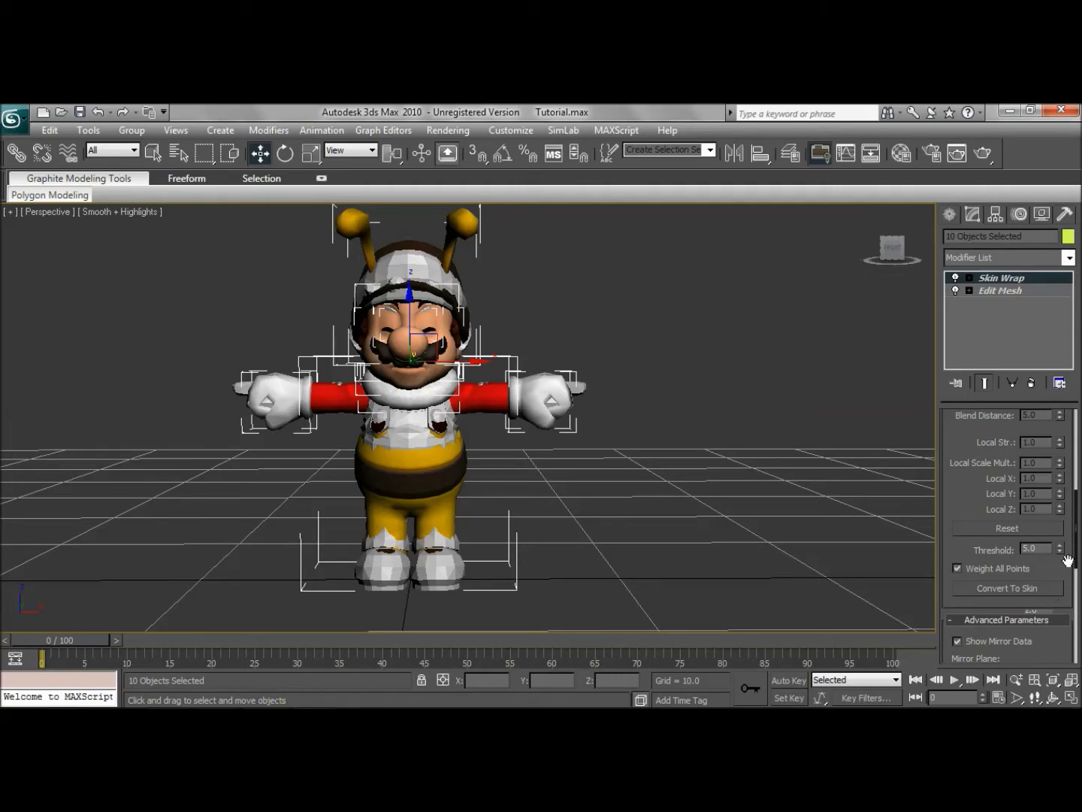
drag(1072, 537, 1068, 436)
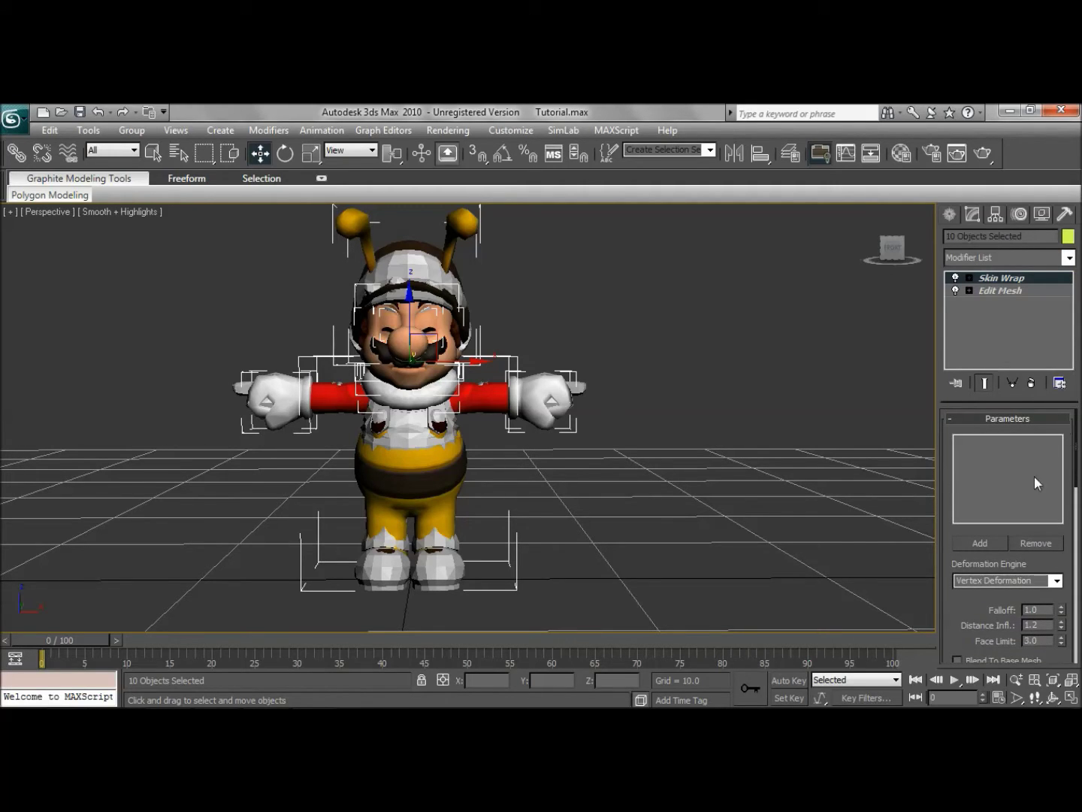
Step: Pick polygon0 through polygon13 by name as the Skin Wrap's wrap objects
click(977, 544)
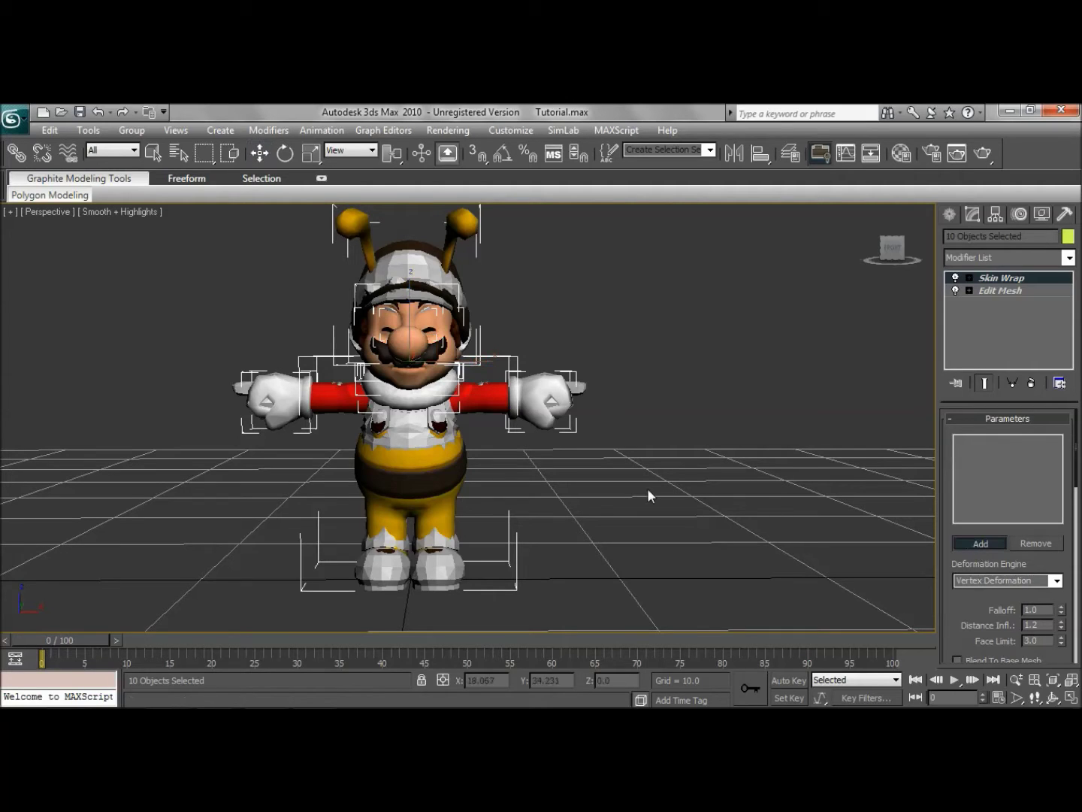
key(h)
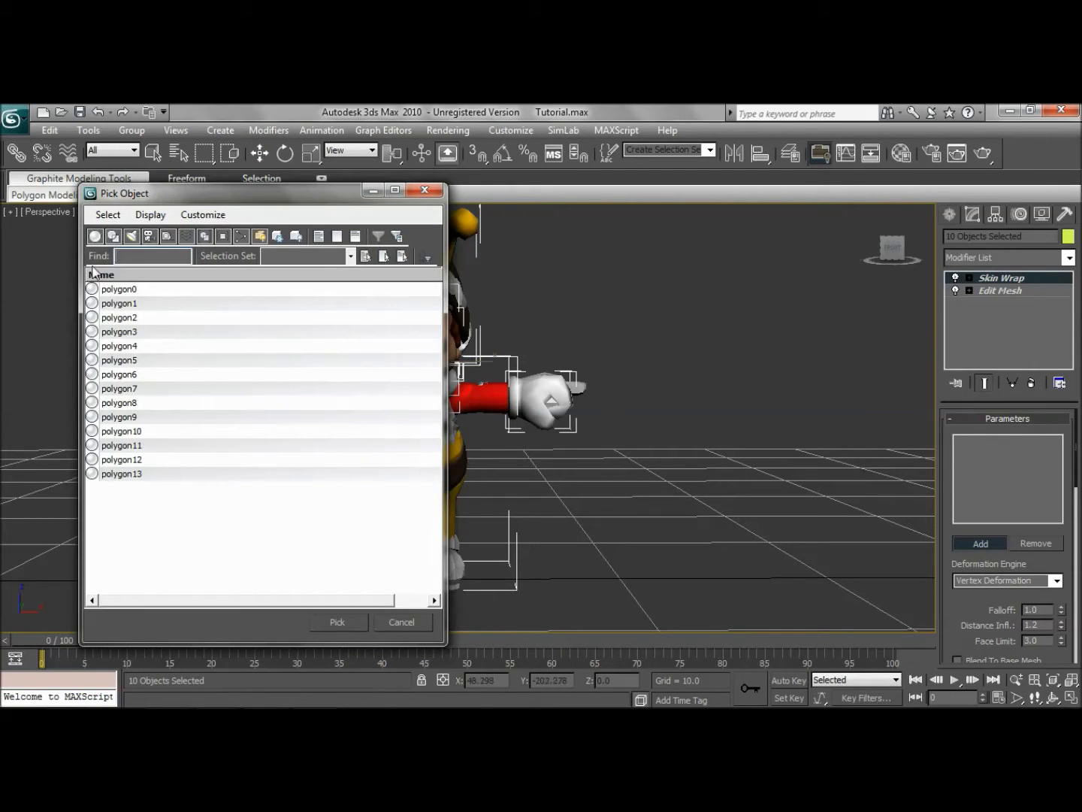
drag(121, 288, 150, 460)
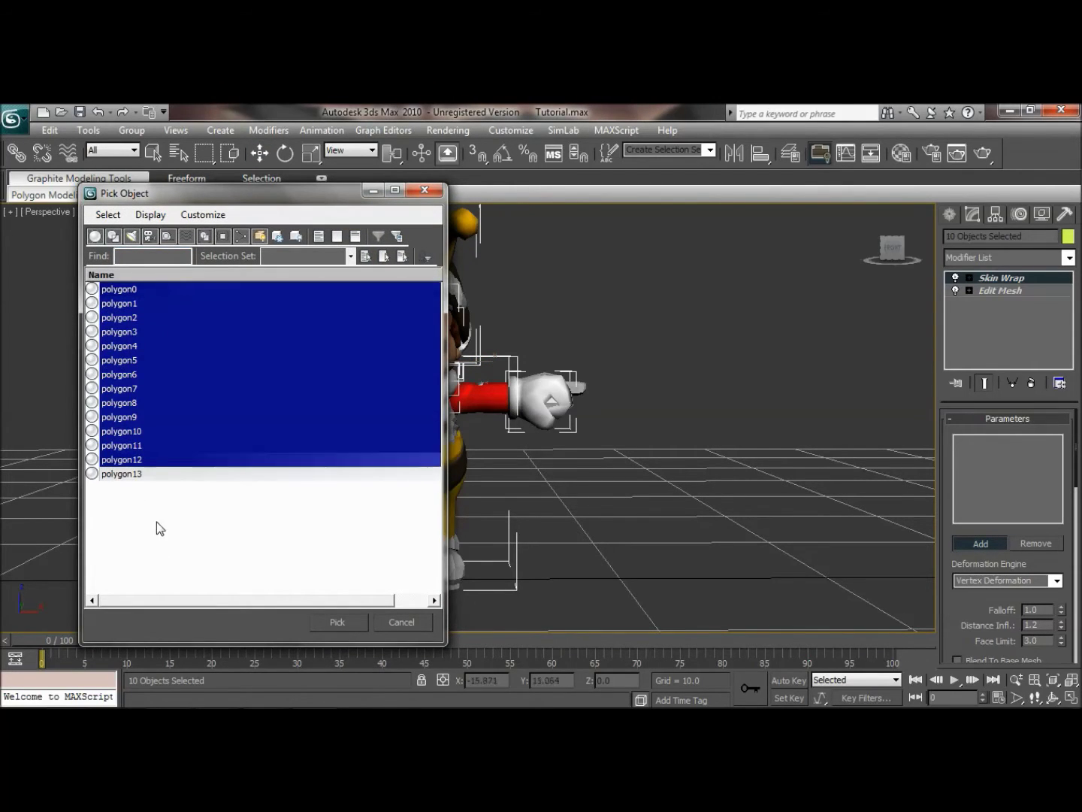
key(ctrl+a)
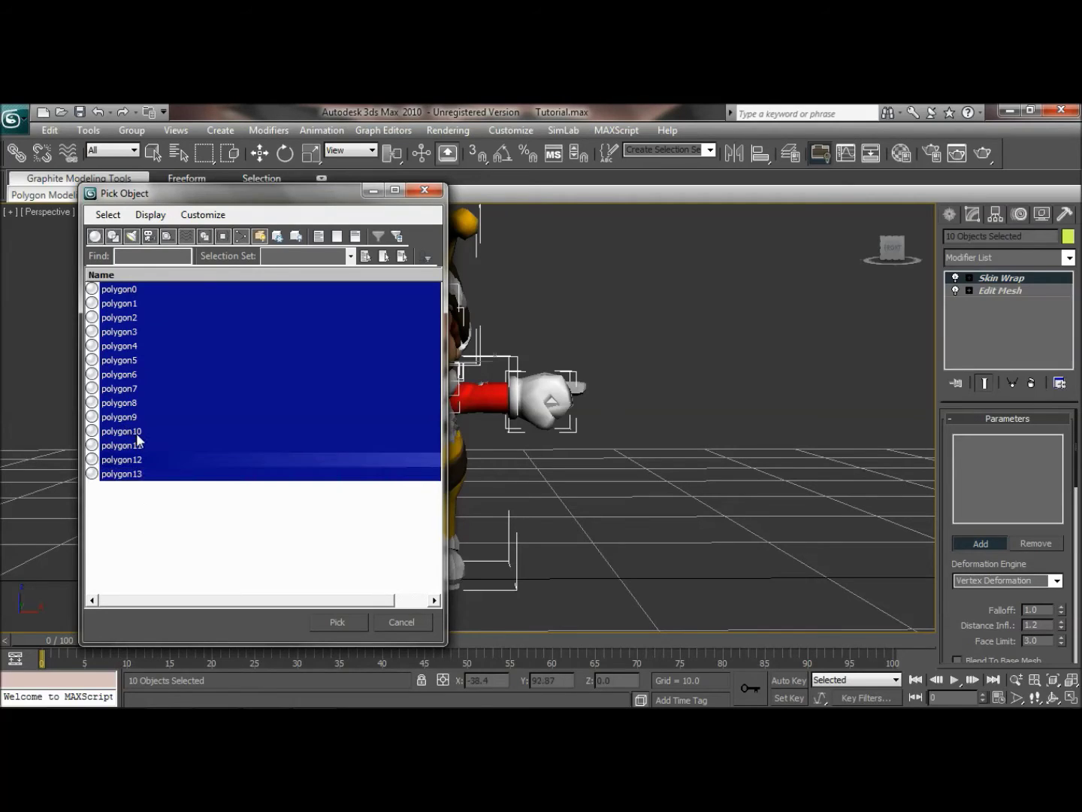
click(325, 618)
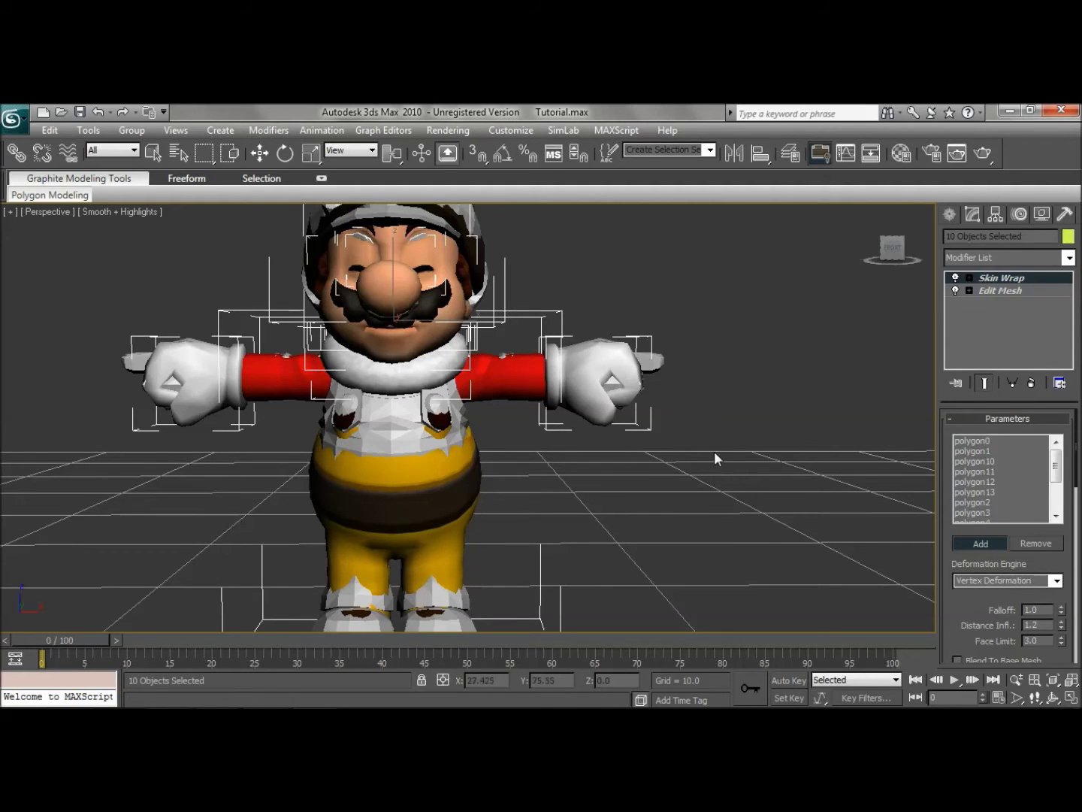
Step: Recentre the view, stop adding wrap targets, and scroll the panel to Advanced Parameters
middle_drag(722, 460, 752, 444)
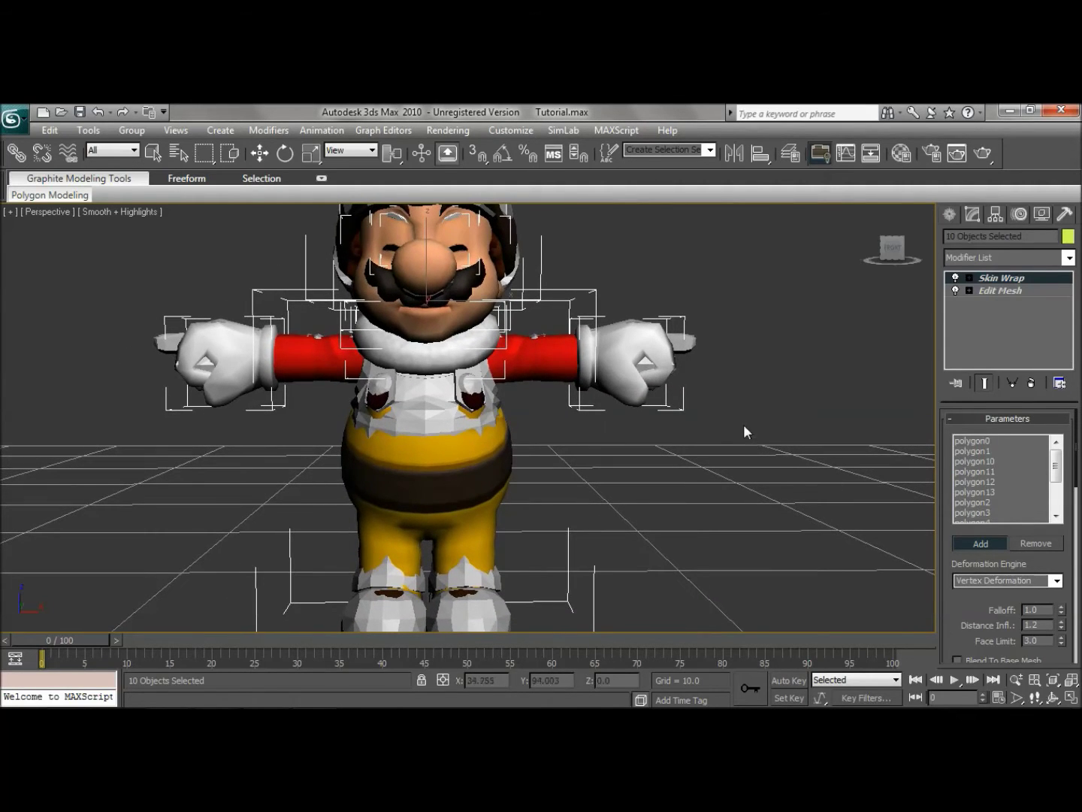
scroll(741, 423, down, 3)
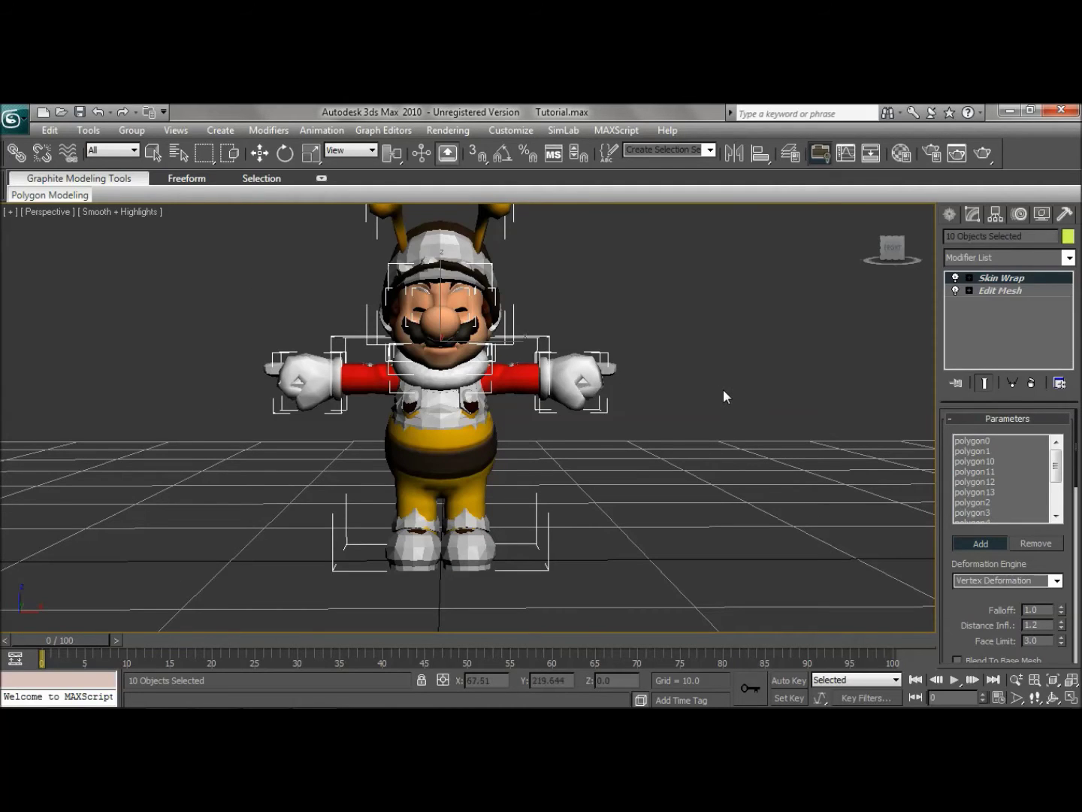
scroll(719, 398, down, 3)
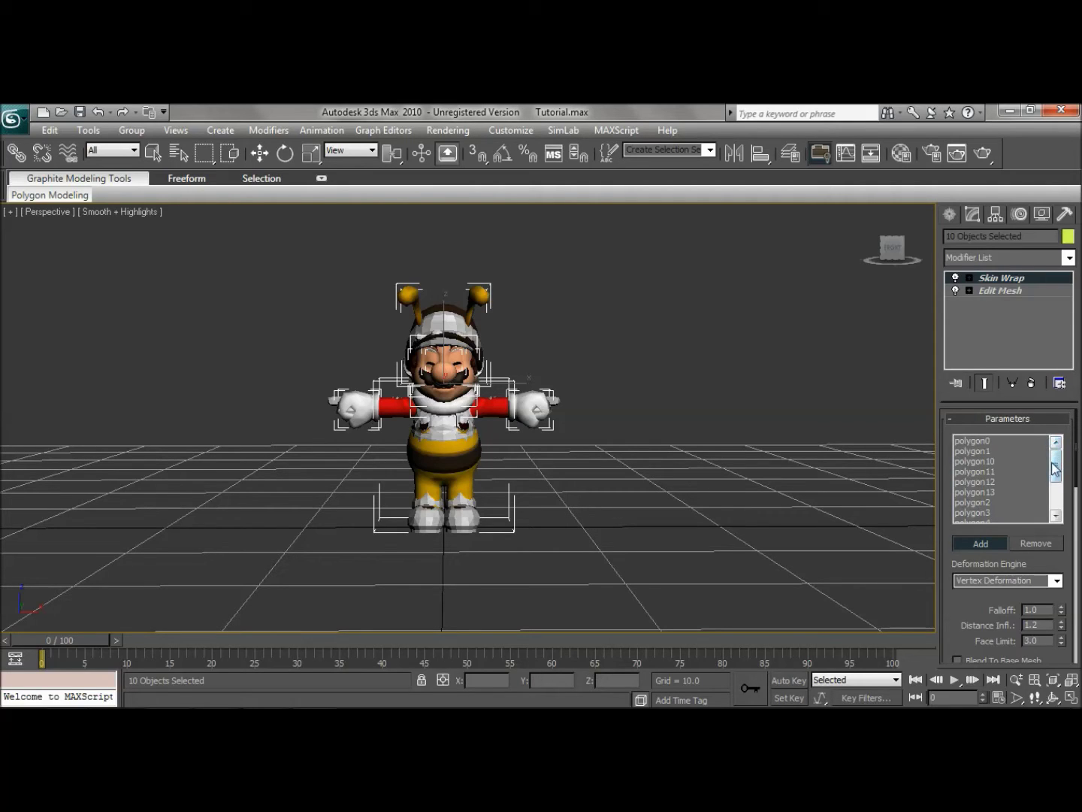
click(972, 542)
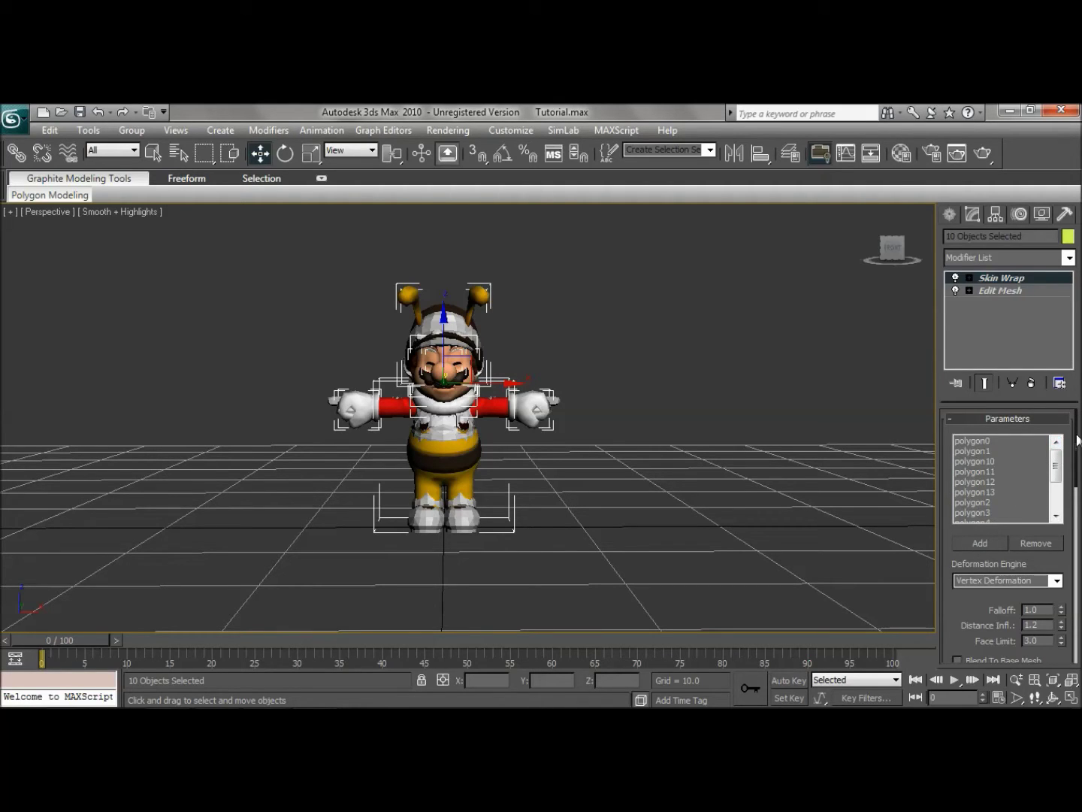
scroll(1008, 511, down, 10)
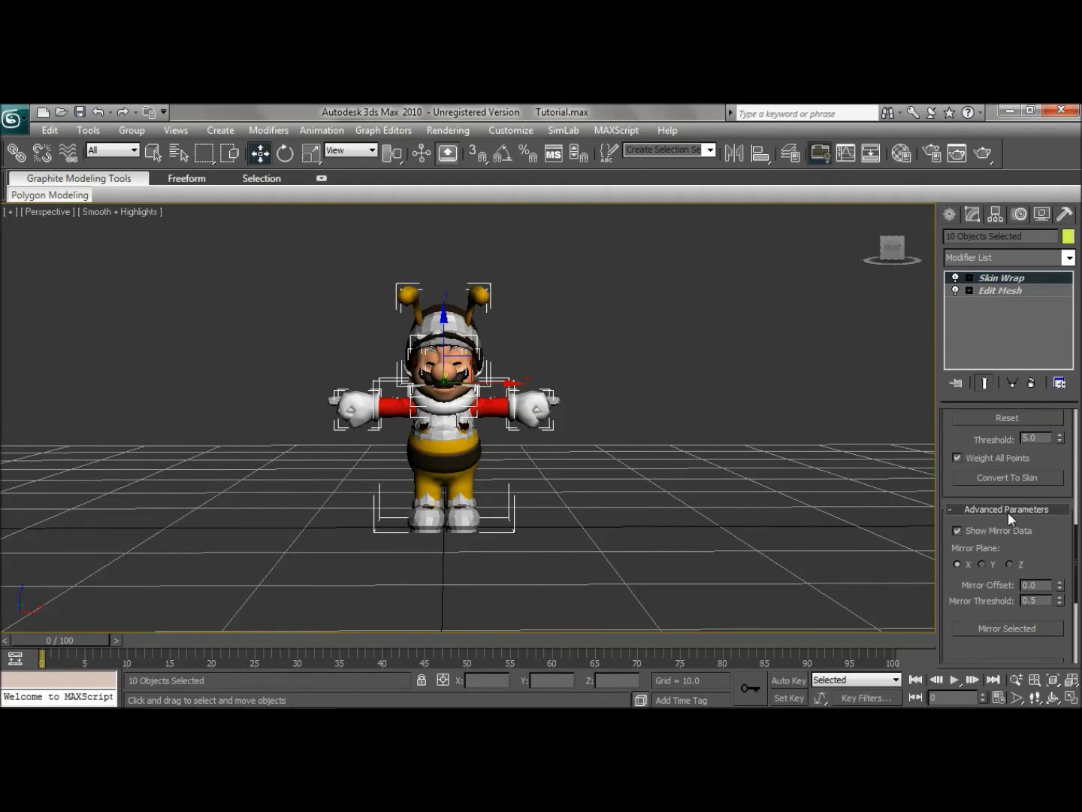
Step: Enable Weight All Points, run Convert To Skin, and dismiss the 'Instancing not supported' warning
click(958, 458)
click(986, 477)
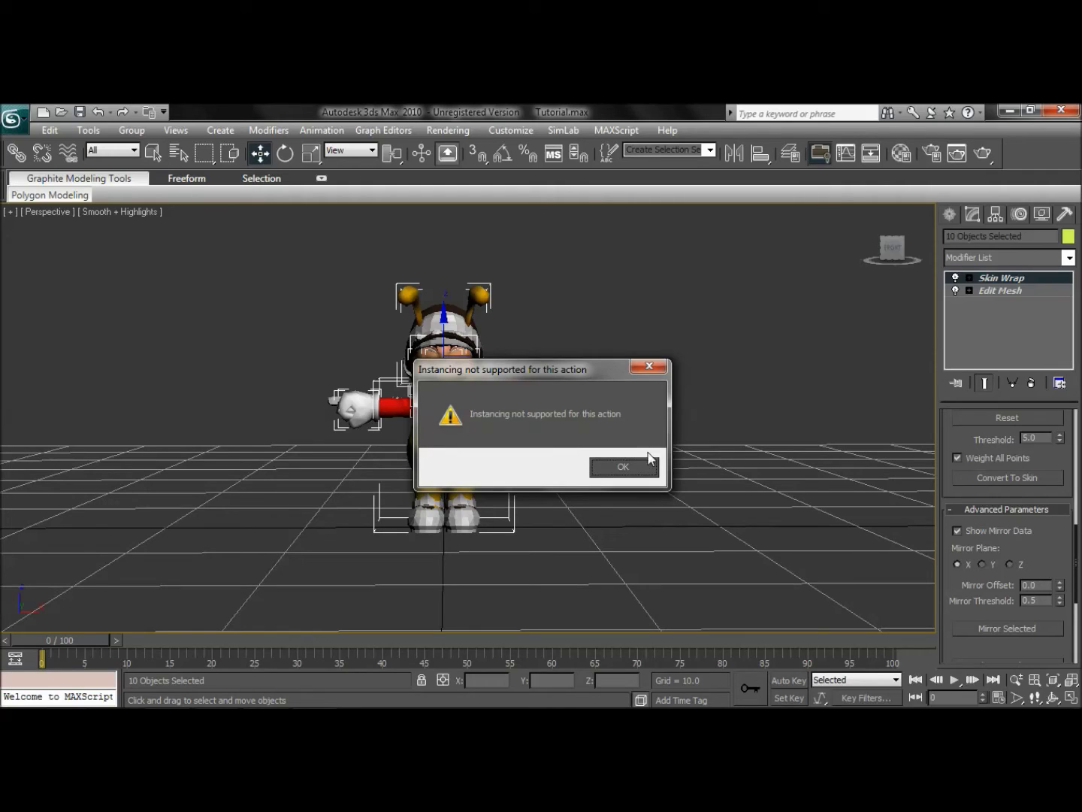
drag(529, 368, 508, 332)
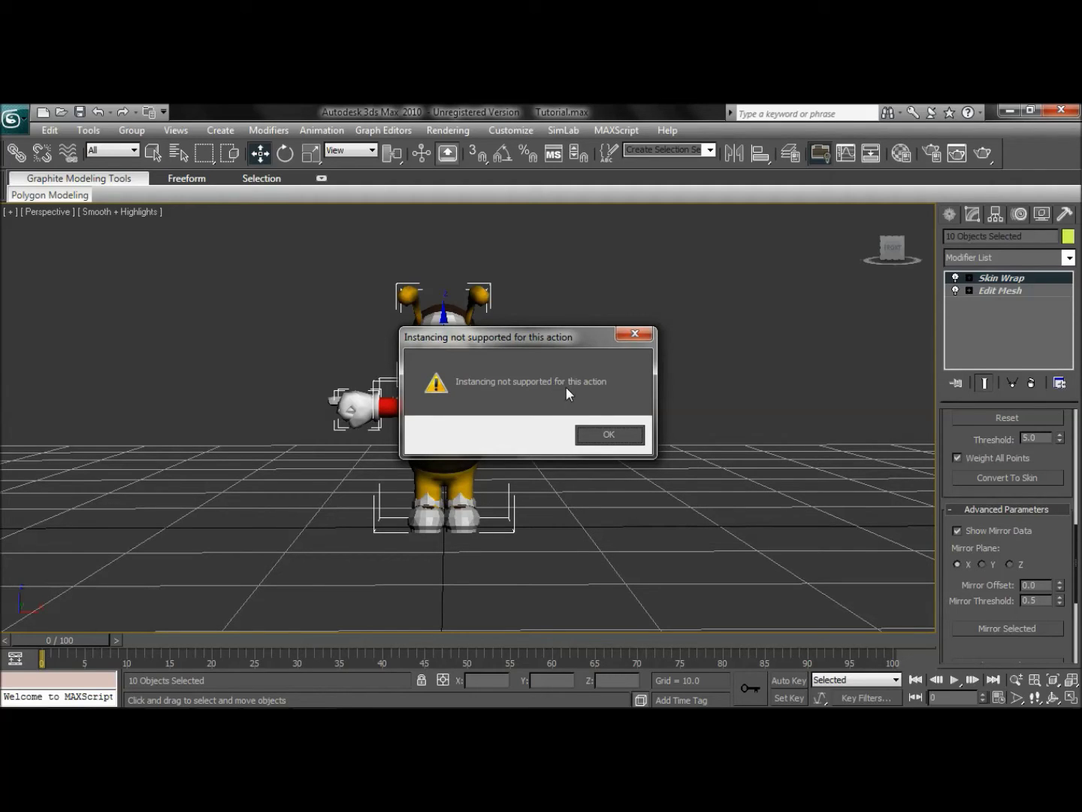
click(605, 435)
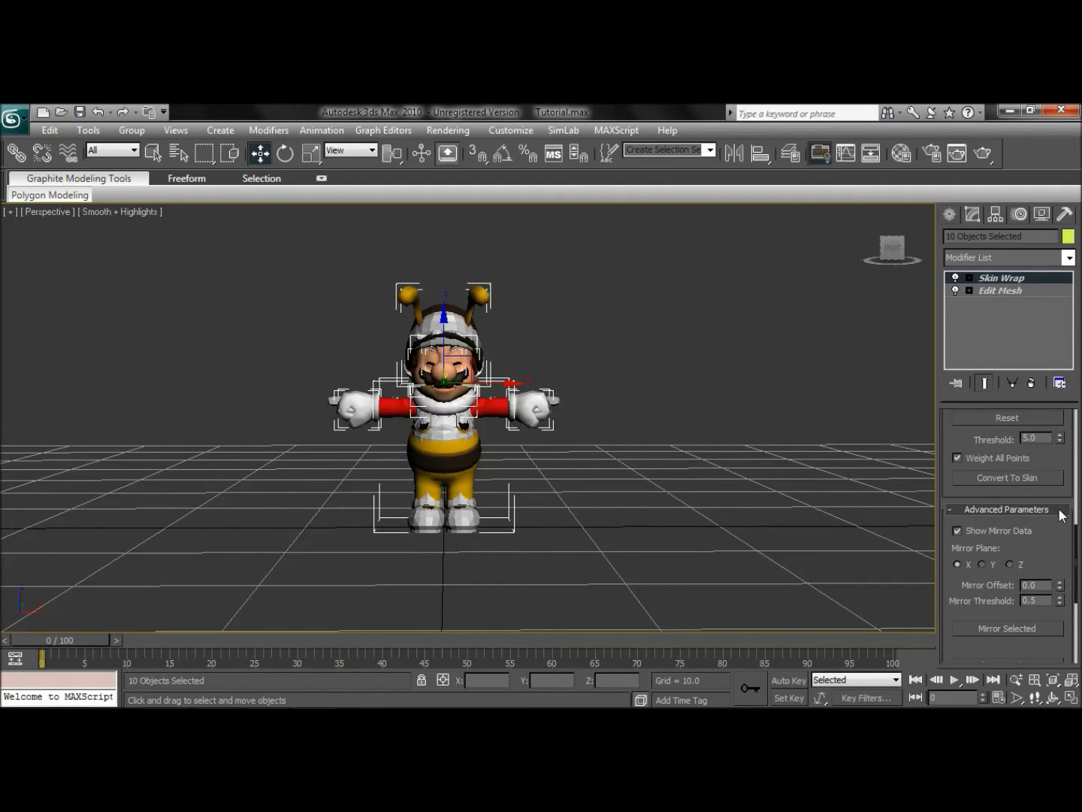
Step: Delete the Skin Wrap modifier from the ten Bee Mario parts and clear the selection
drag(1076, 540, 1069, 410)
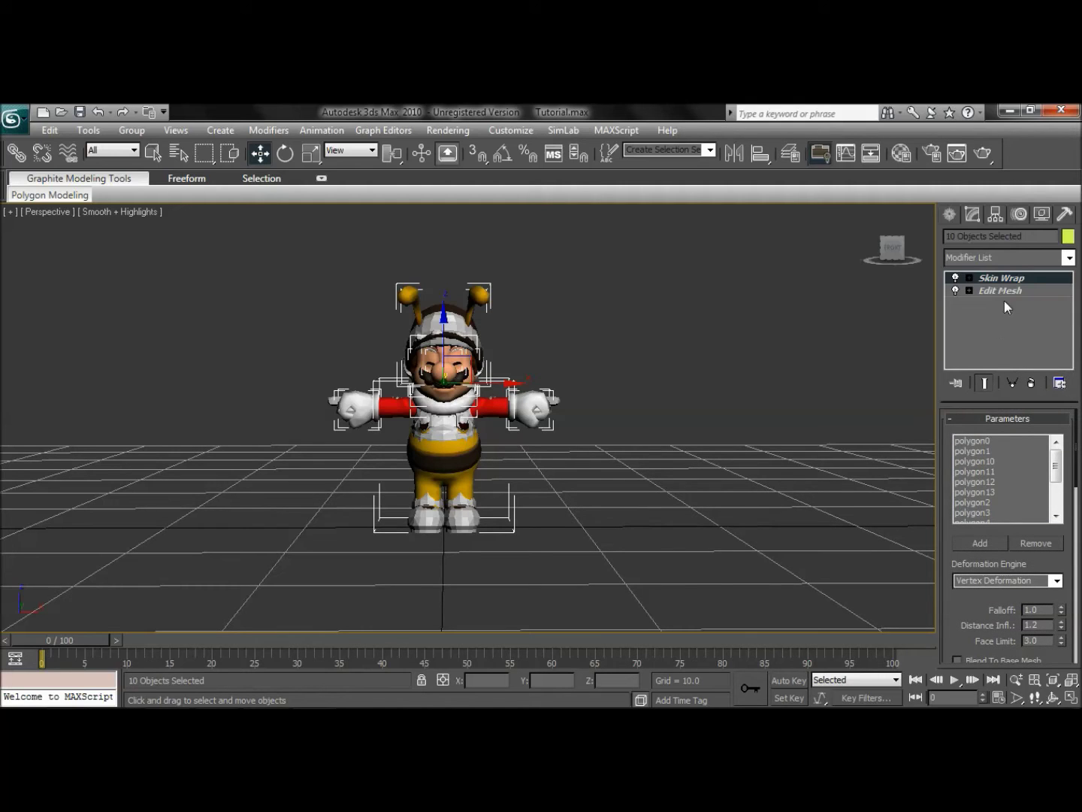
right_click(1003, 278)
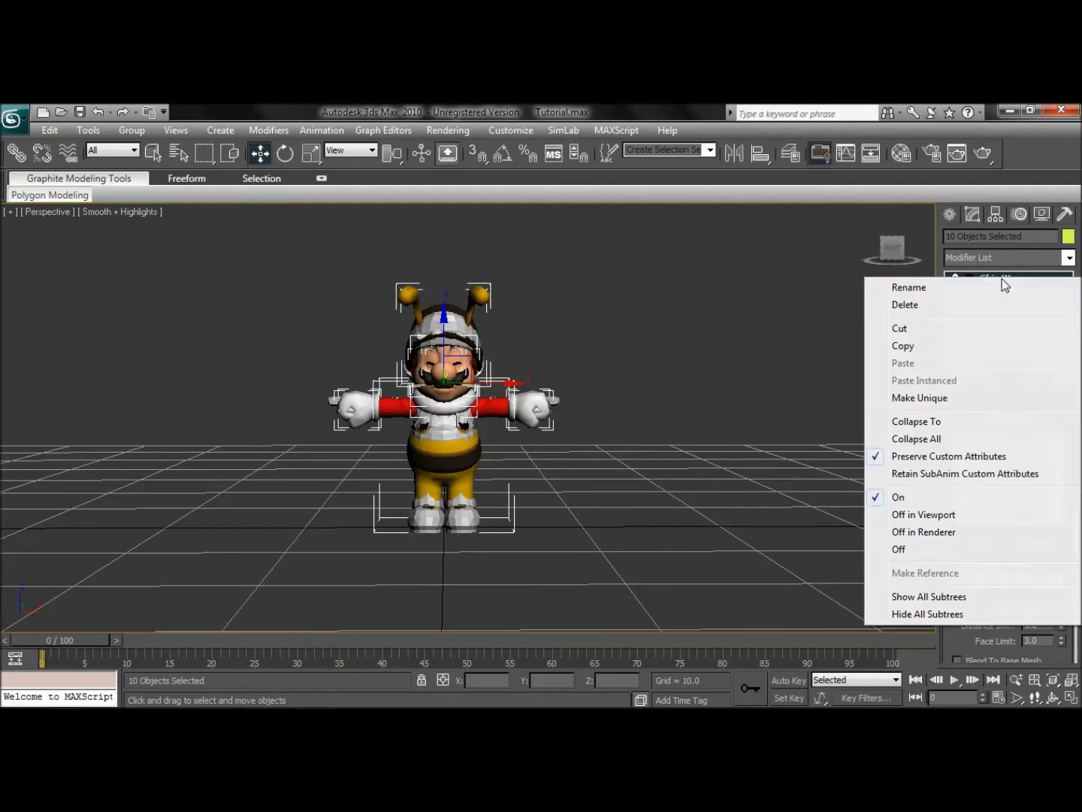
click(952, 306)
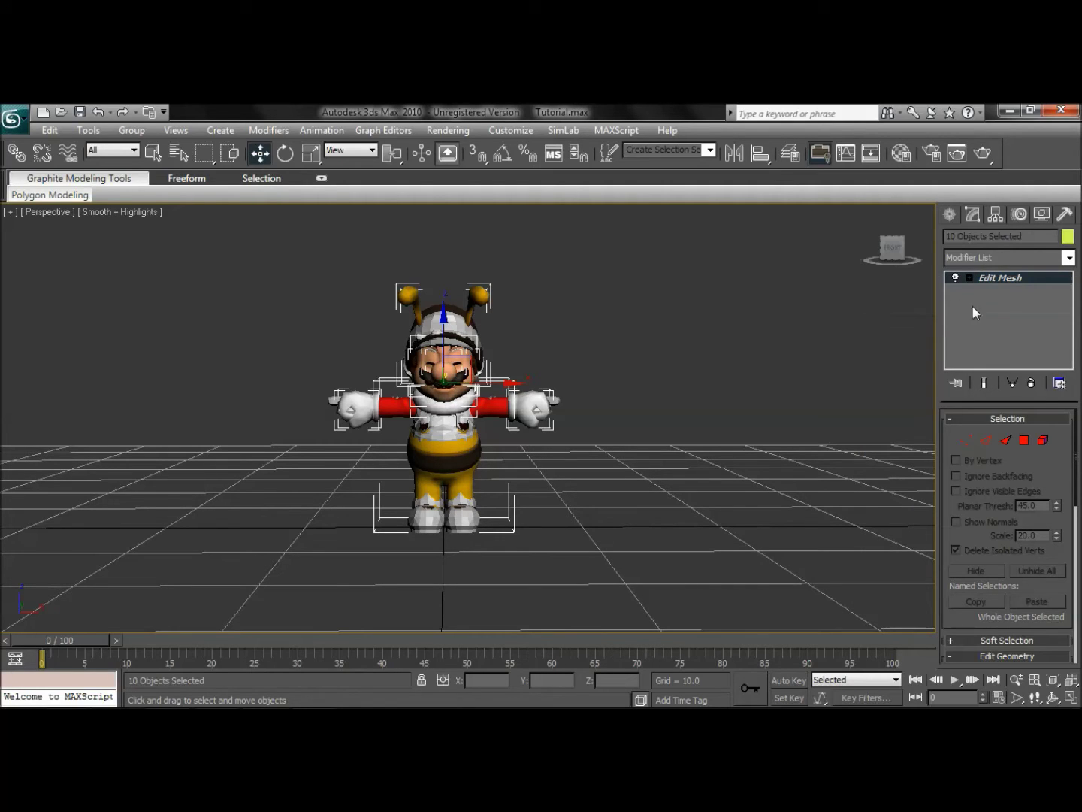
click(601, 365)
Step: Select BeeMarioBody01 alone by name and add a Skin Wrap modifier to it
key(h)
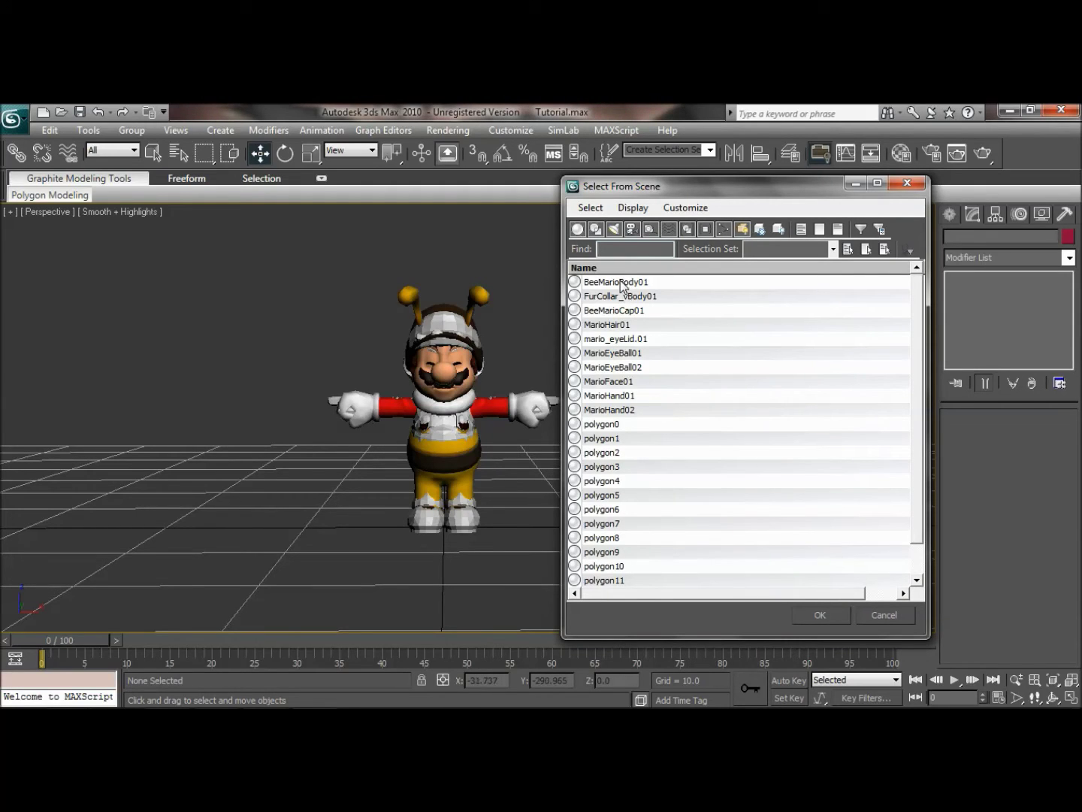
double_click(618, 282)
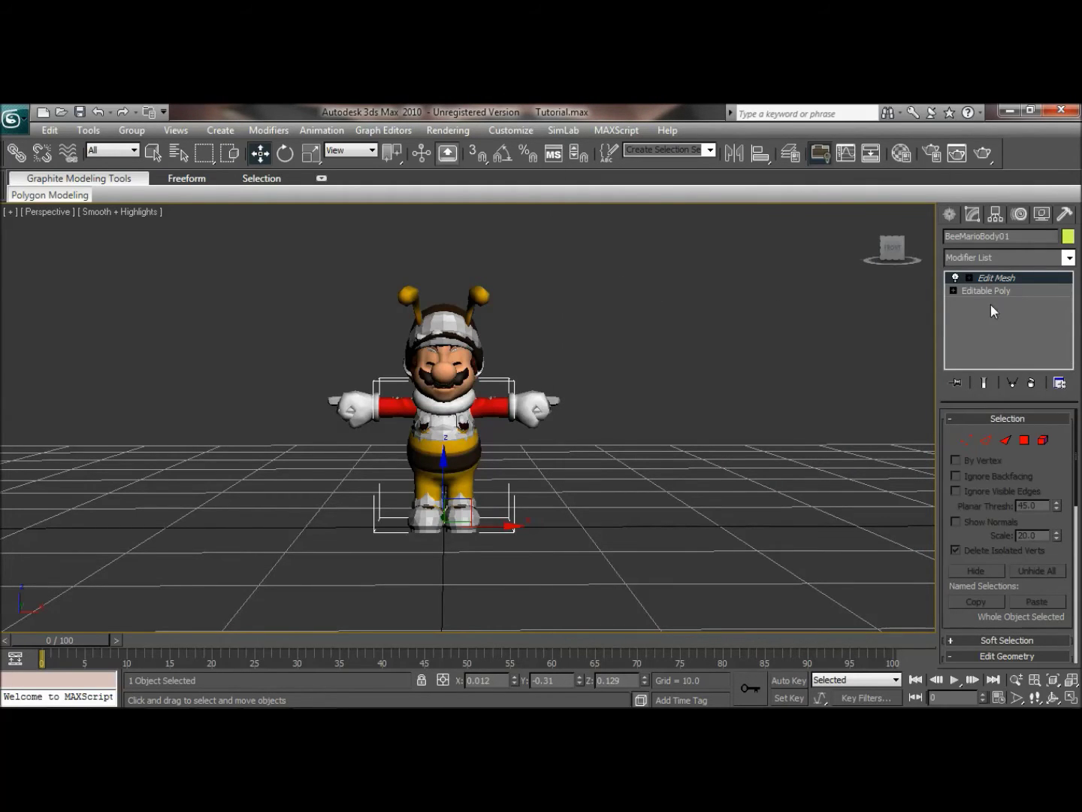
click(1068, 257)
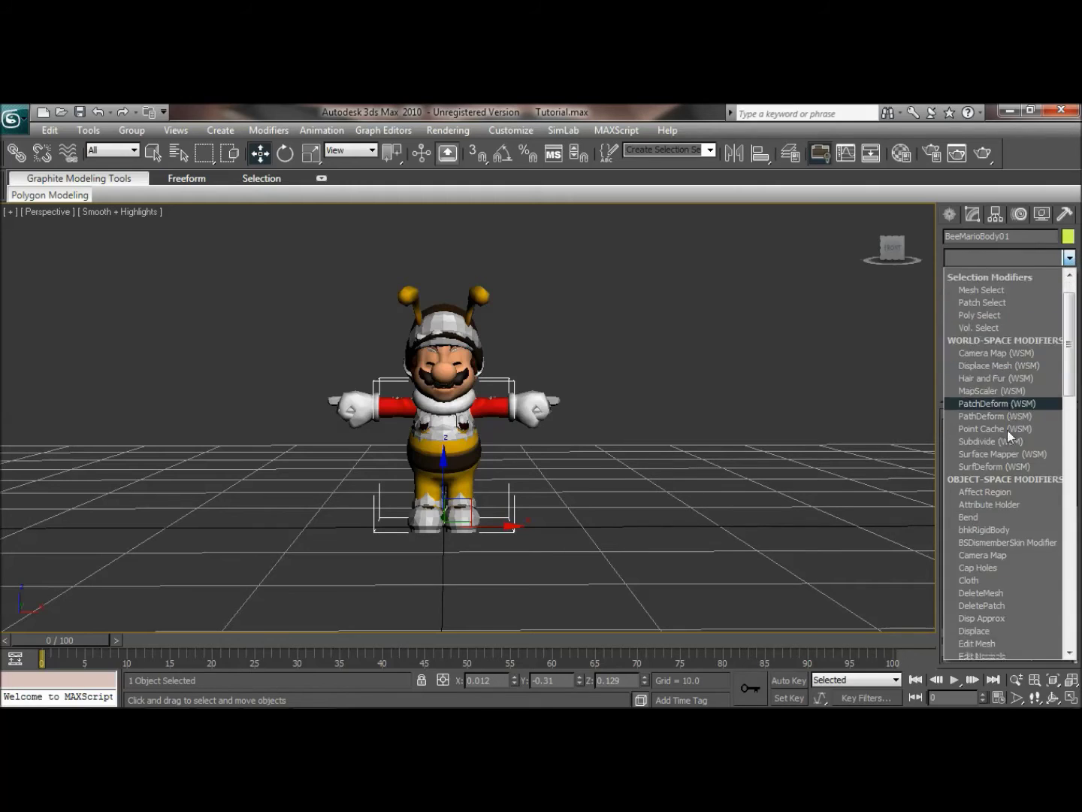
scroll(1006, 432, down, 10)
scroll(998, 595, down, 5)
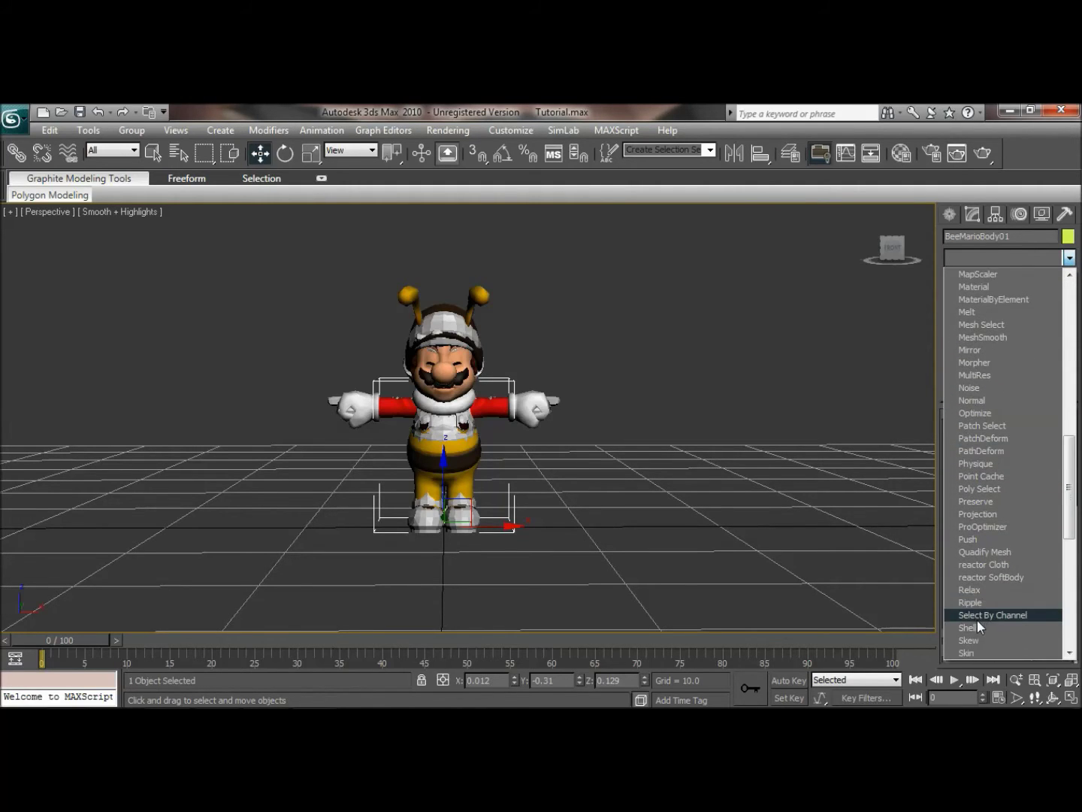
scroll(977, 620, down, 1)
click(983, 639)
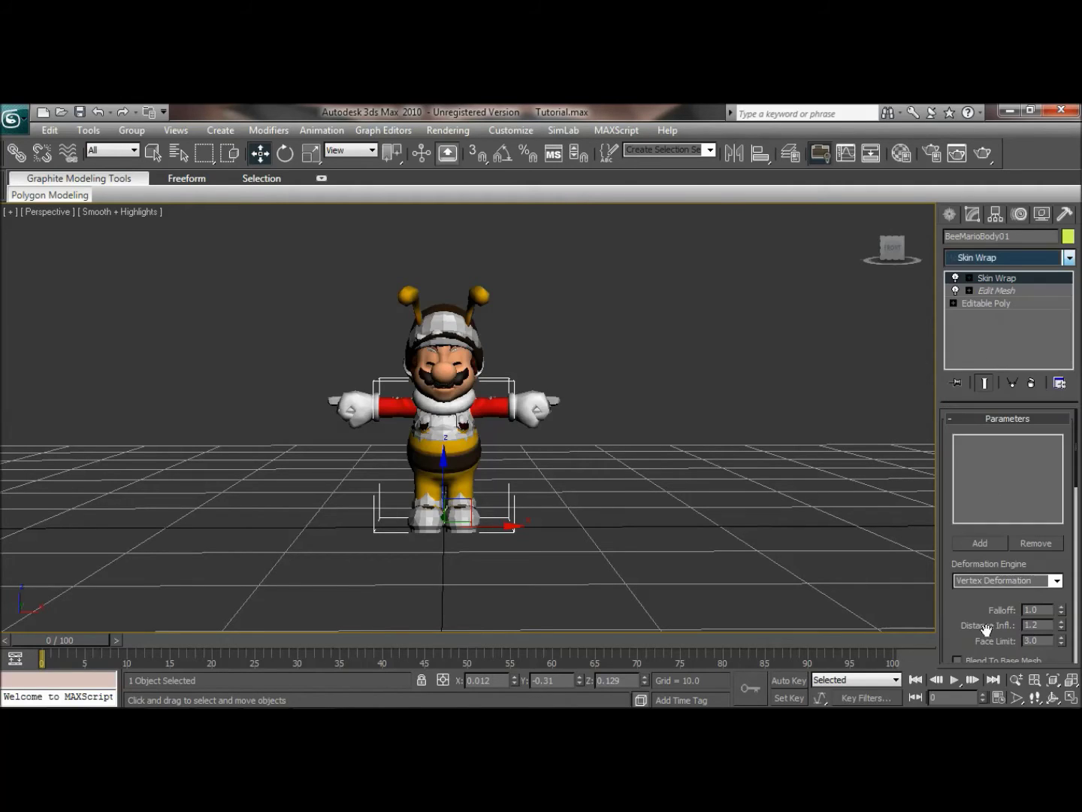
Step: Add polygon0 through polygon13 as BeeMarioBody01's wrap targets
click(974, 542)
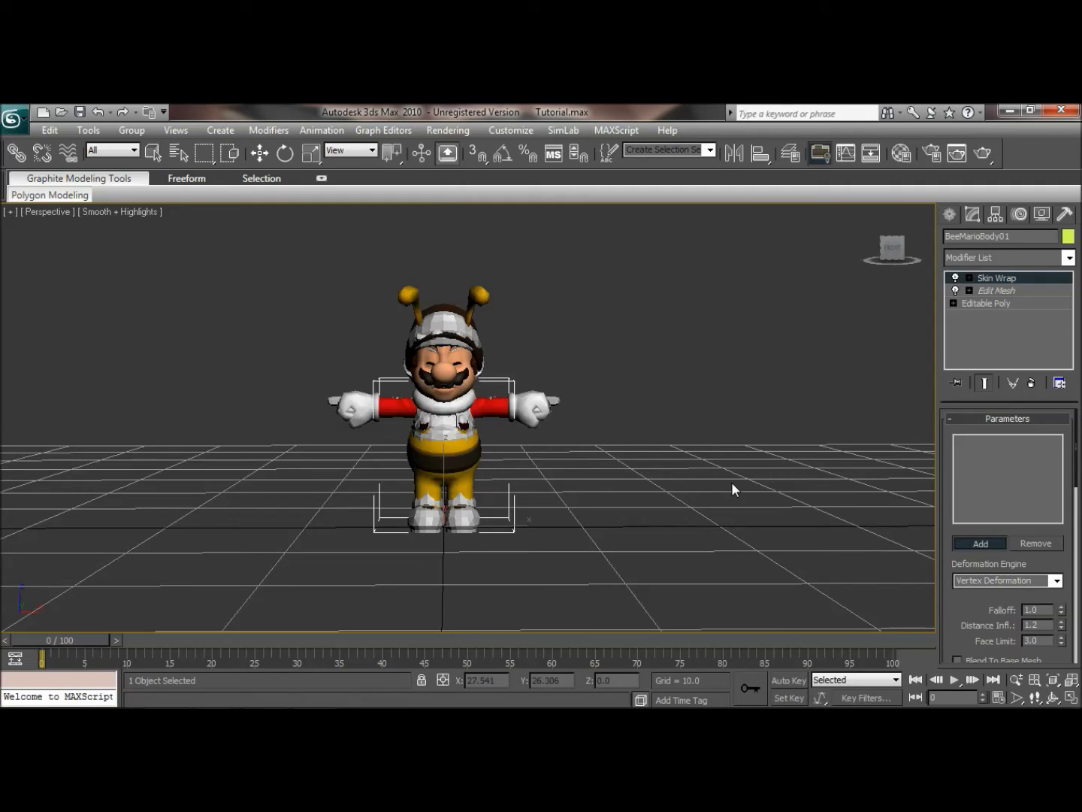
key(h)
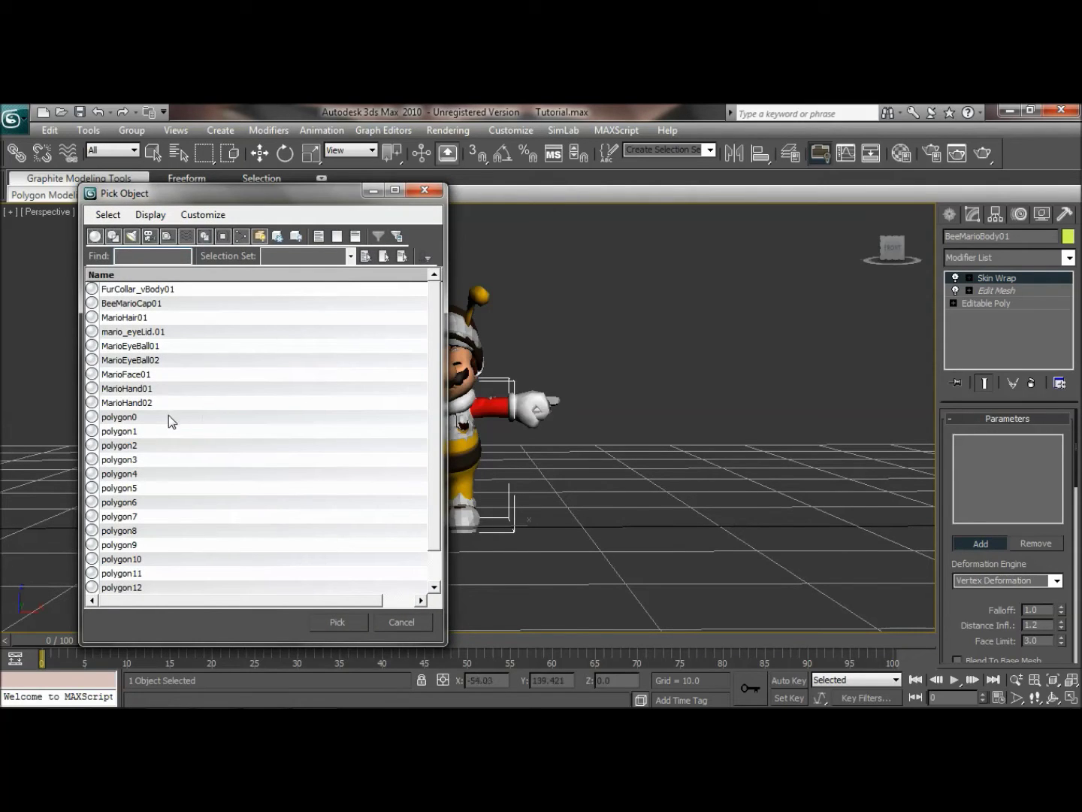
drag(168, 415, 200, 692)
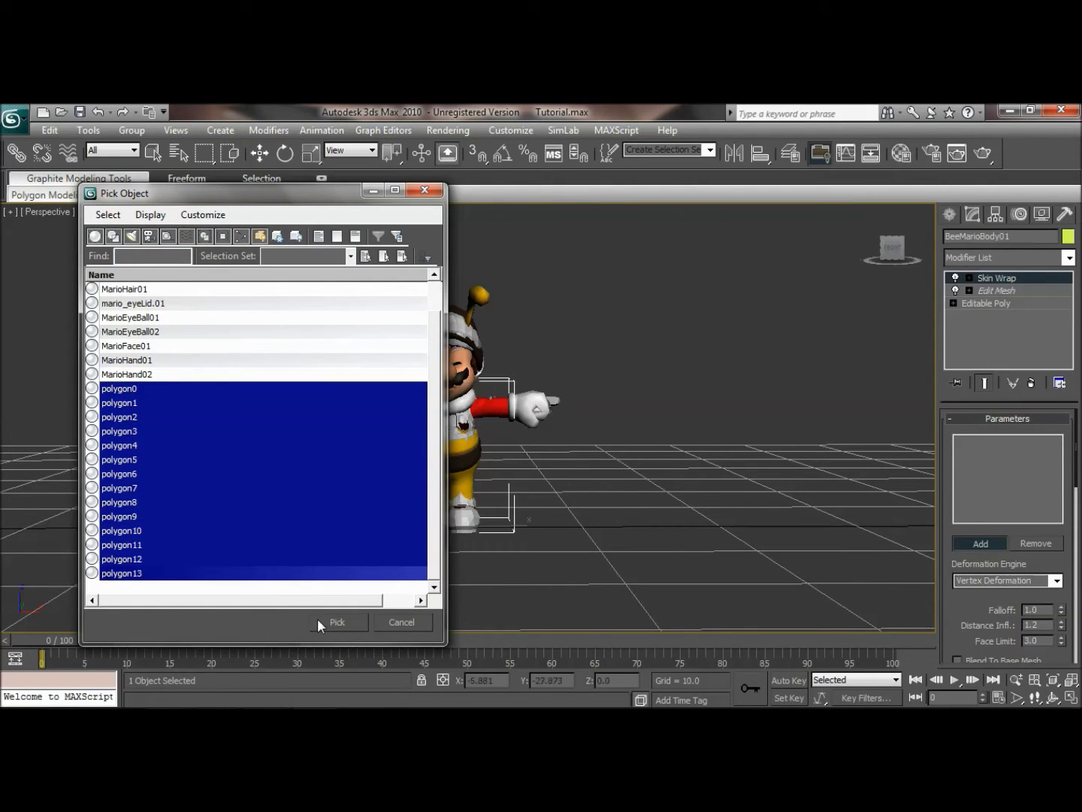
click(347, 623)
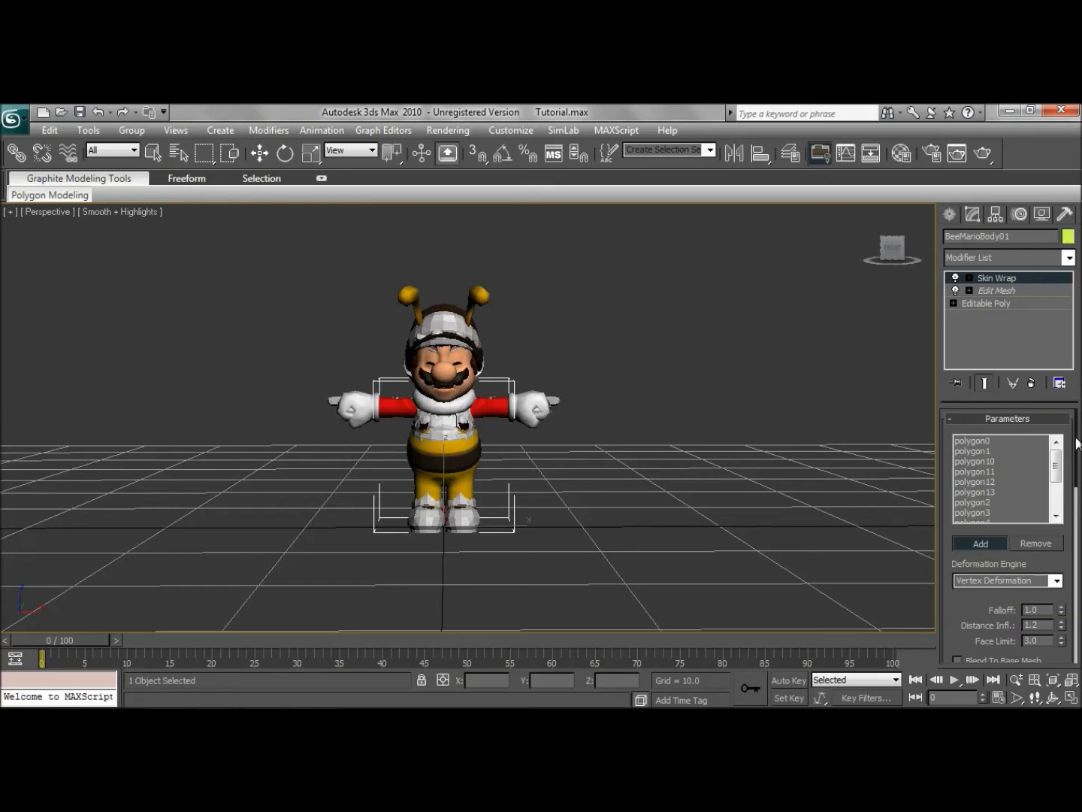
drag(1077, 448, 1031, 521)
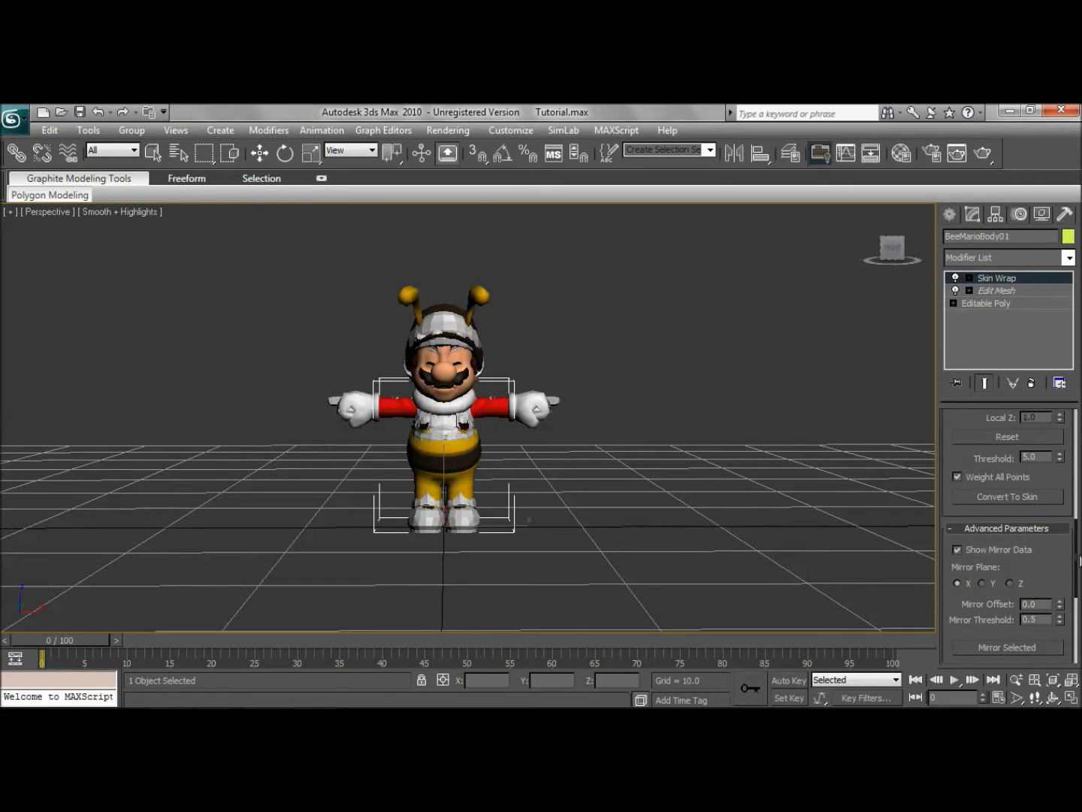
Step: Convert BeeMarioBody01's Skin Wrap to Skin, then delete its Skin Wrap and Edit Mesh modifiers
click(970, 496)
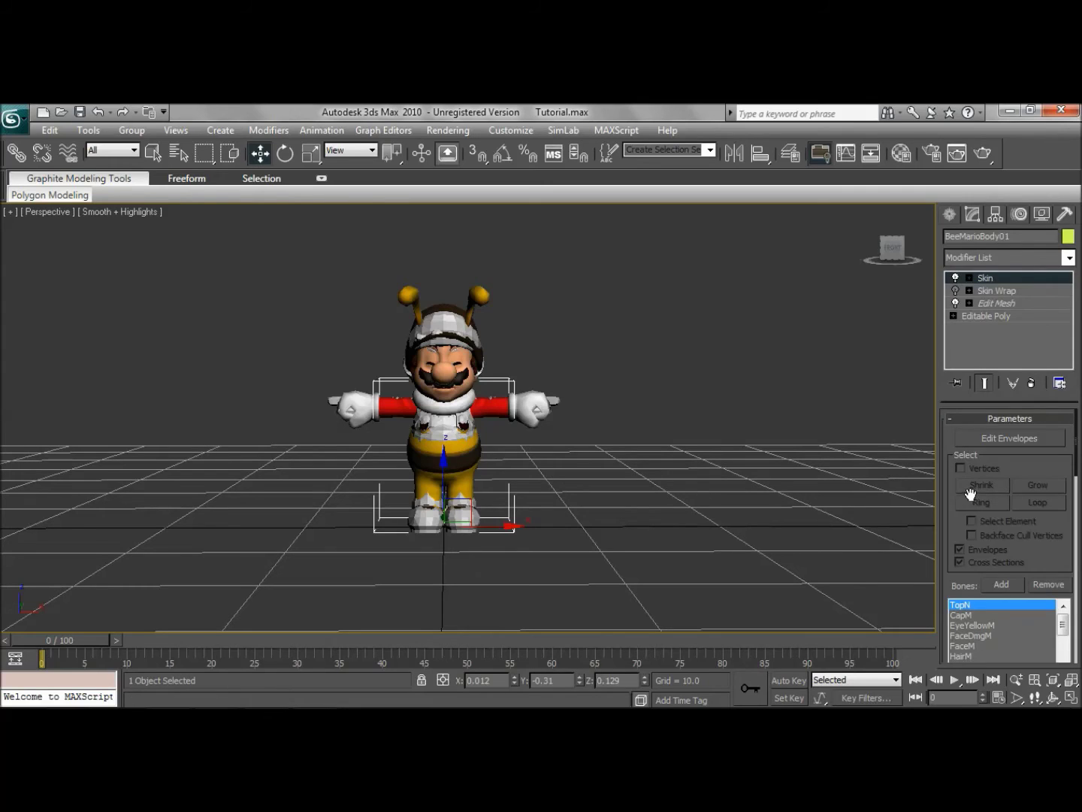
click(1021, 290)
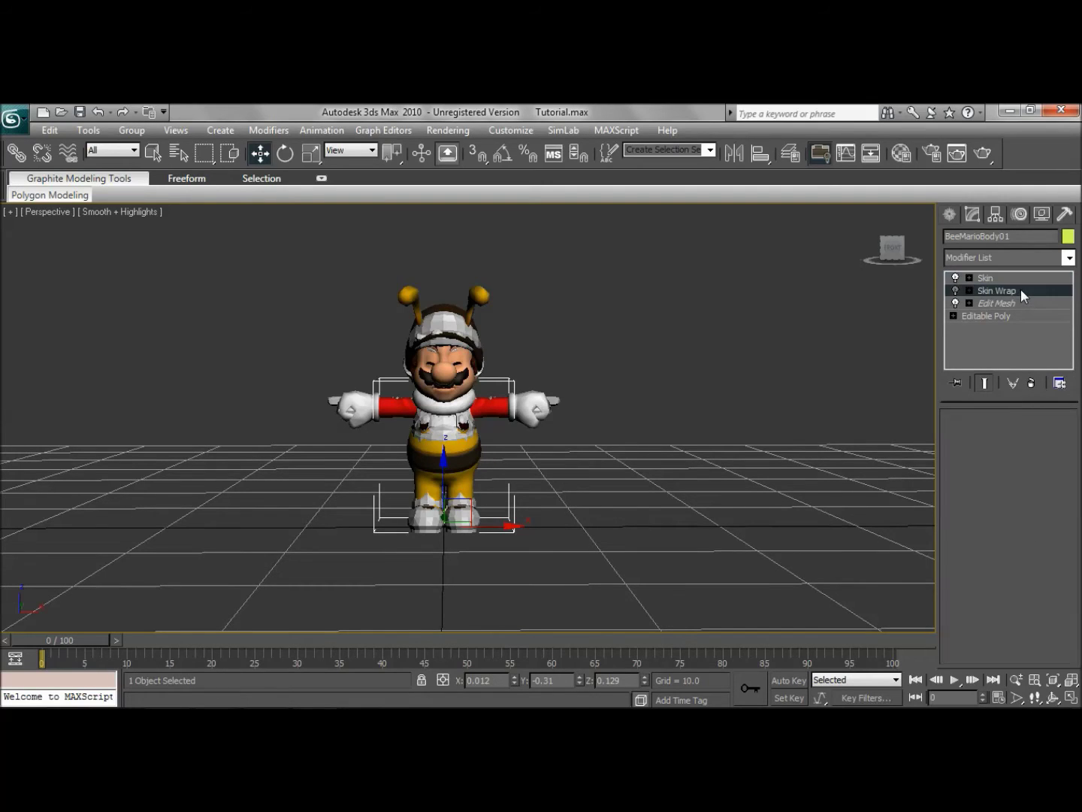
right_click(1021, 290)
click(934, 316)
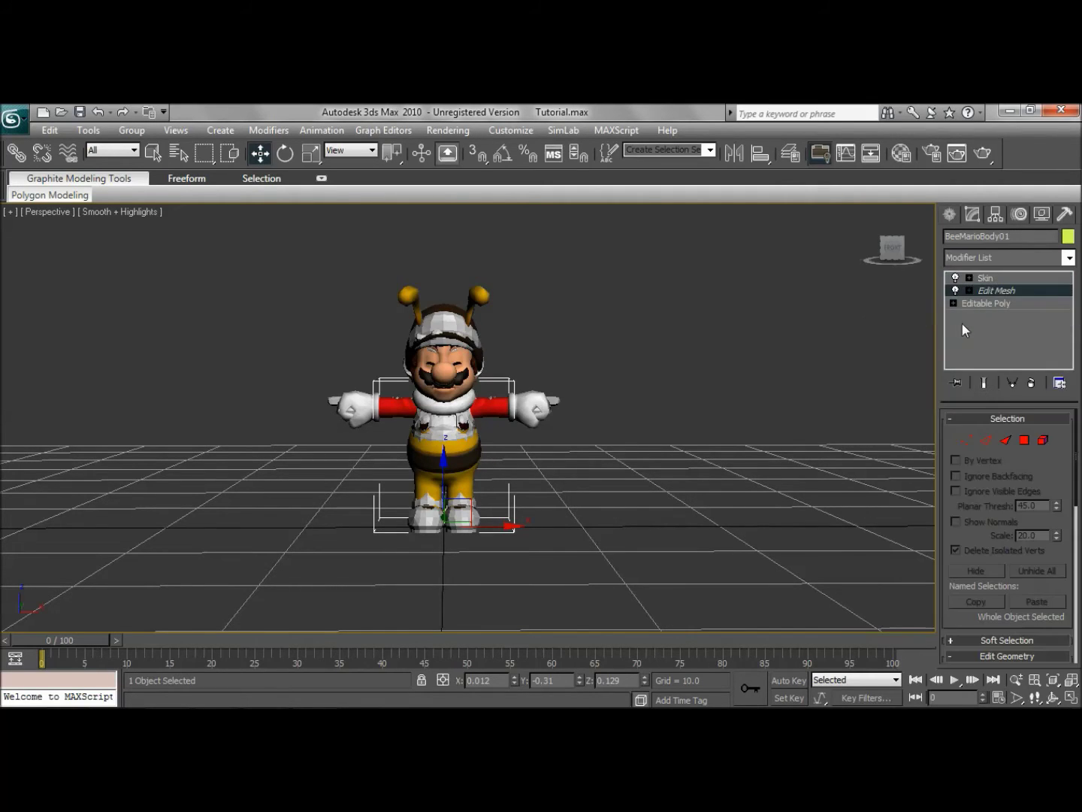
right_click(977, 287)
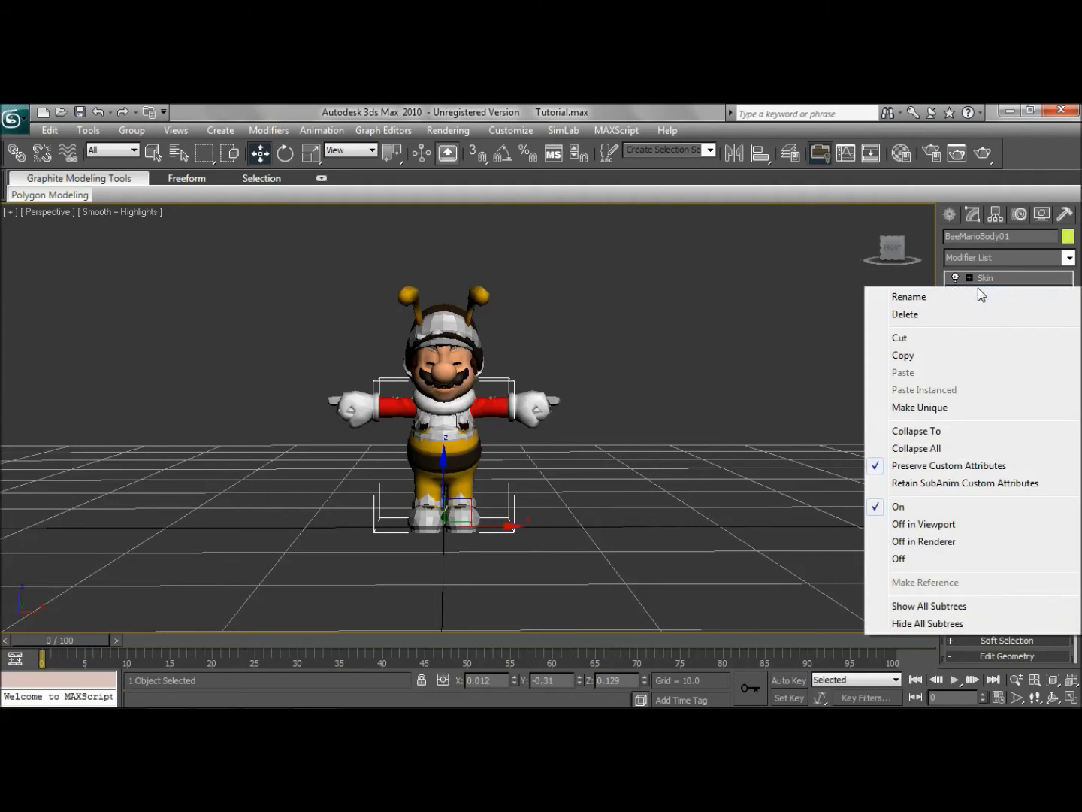
click(972, 312)
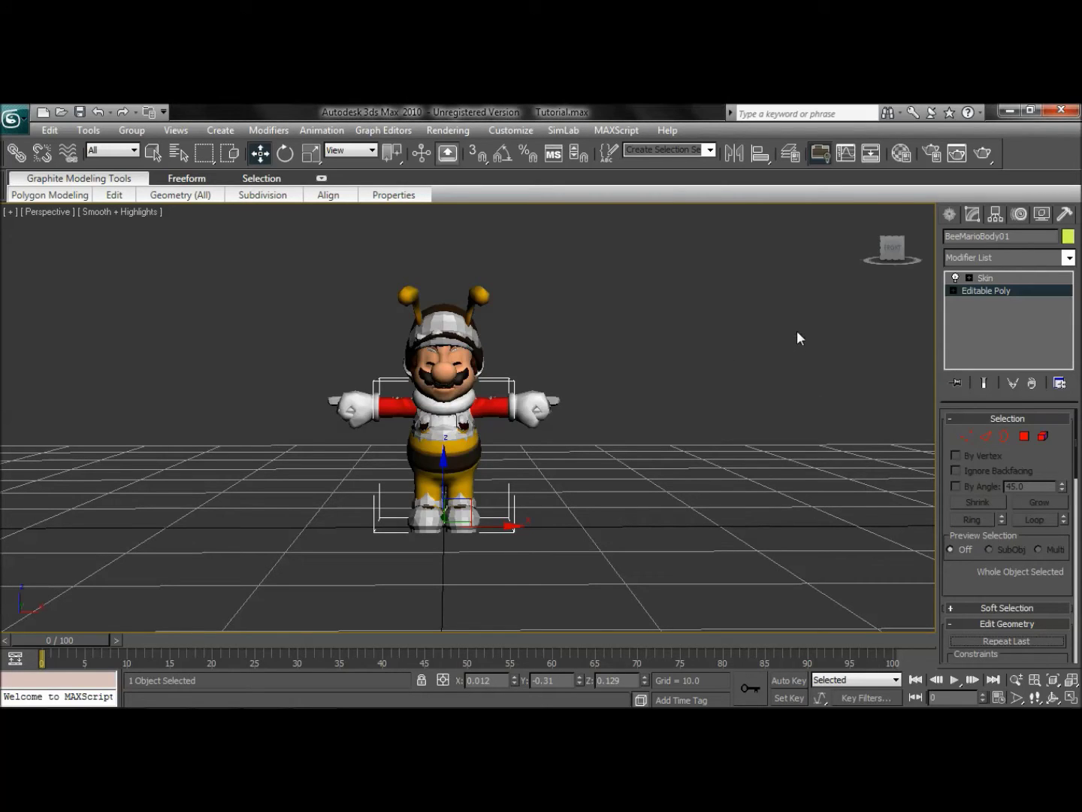
right_click(726, 357)
right_click(767, 255)
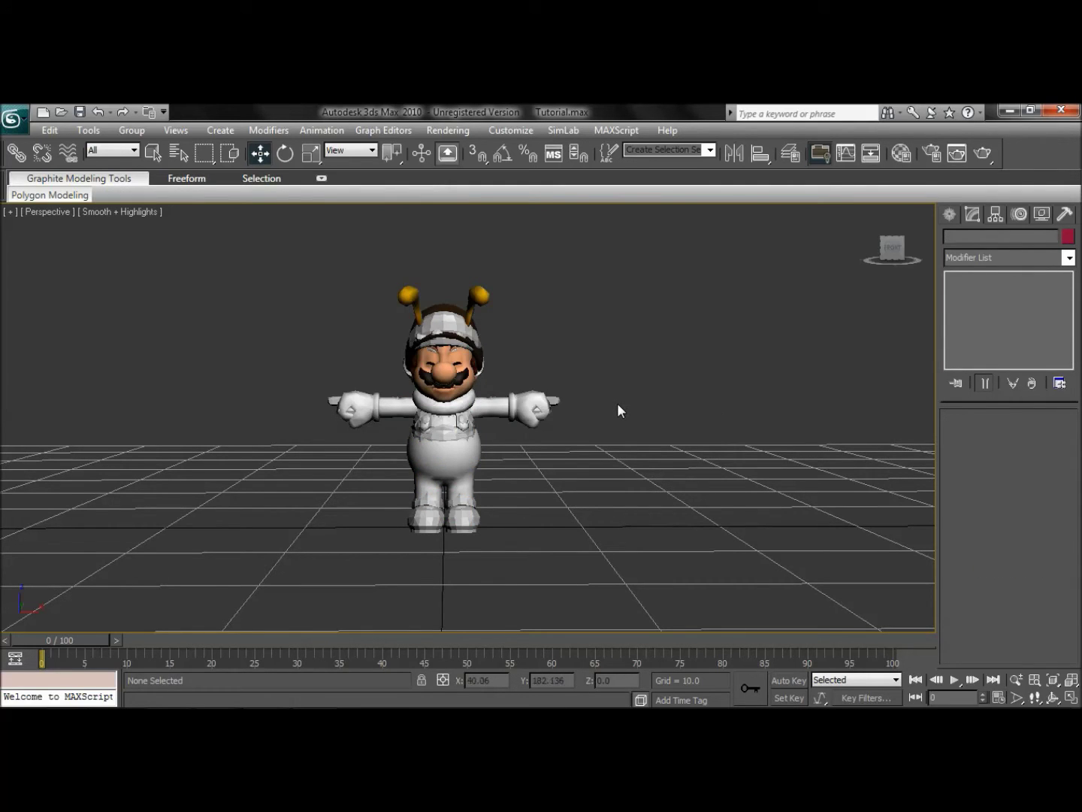
Step: Select FurCollar_vBody01 from the object list and add a Skin Wrap modifier to it
key(h)
double_click(601, 282)
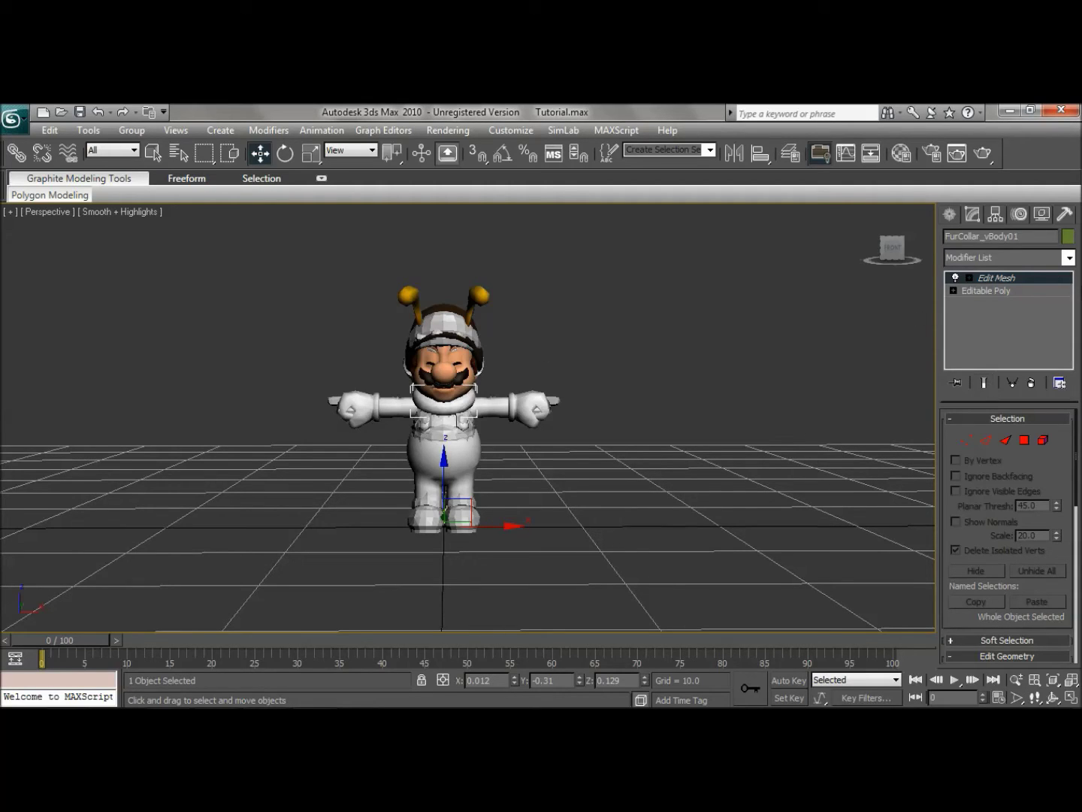
click(1067, 257)
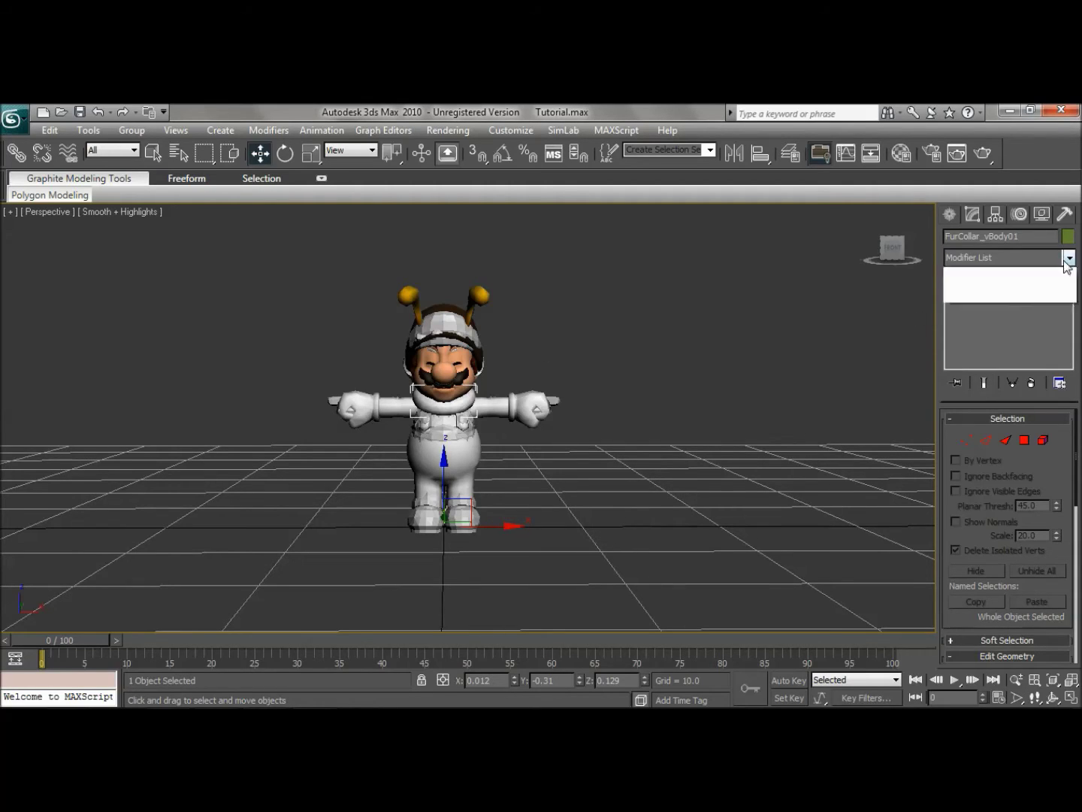
scroll(1034, 377, down, 10)
scroll(1033, 488, down, 6)
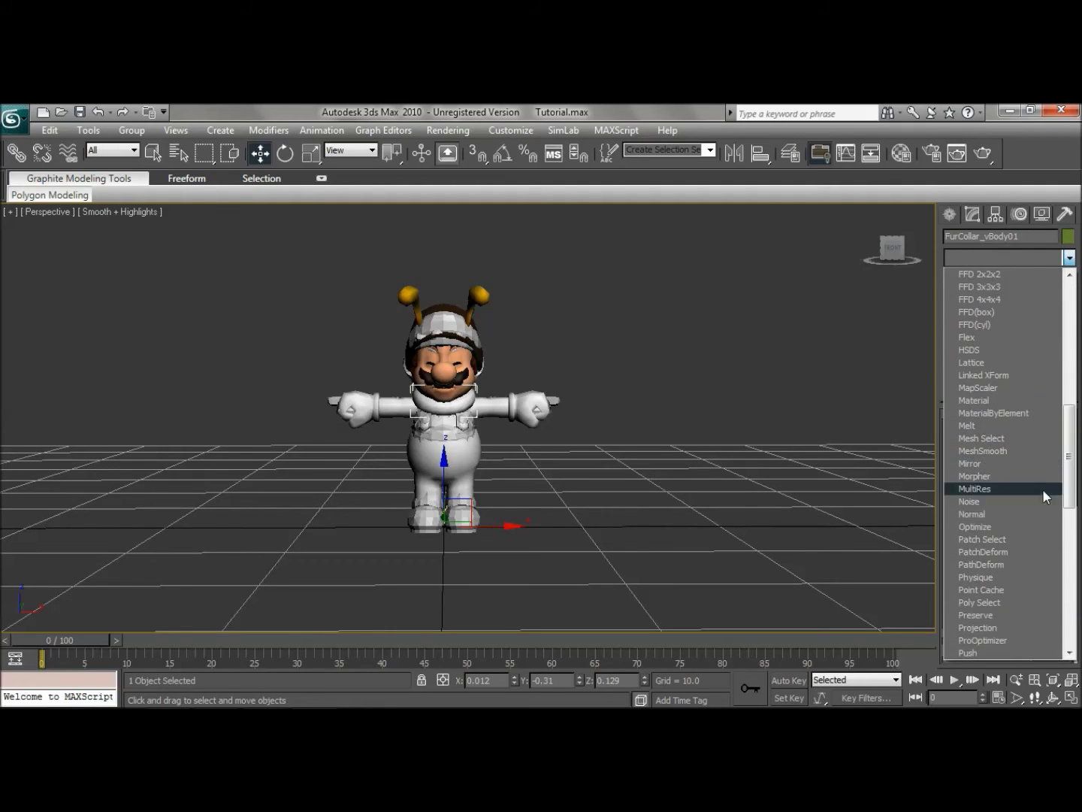
scroll(1001, 605, down, 1)
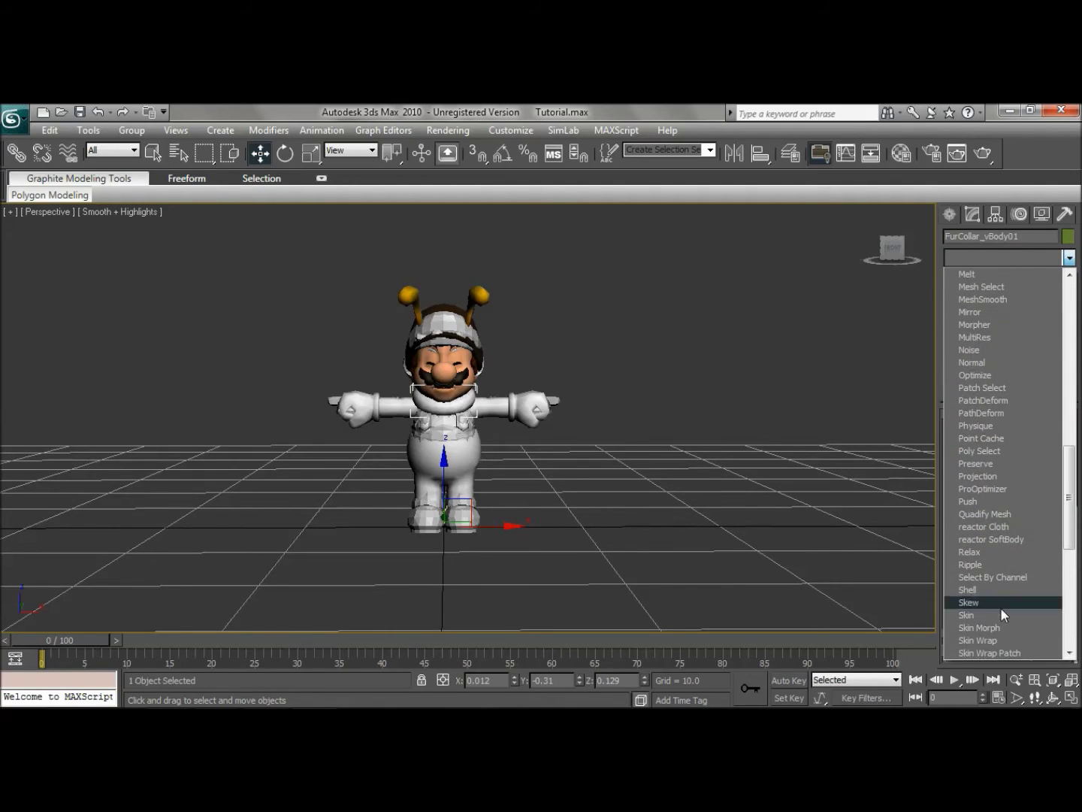
click(1006, 638)
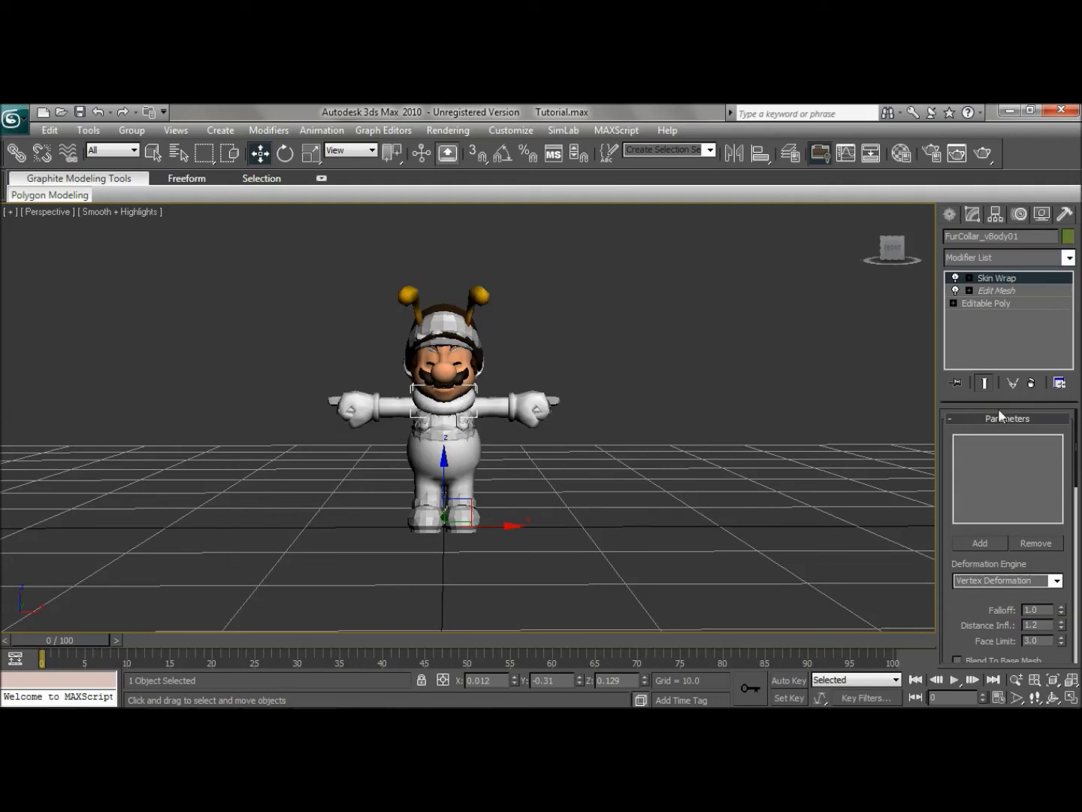
Step: Add polygon0 through polygon13 as the Skin Wrap's wrap objects
click(979, 542)
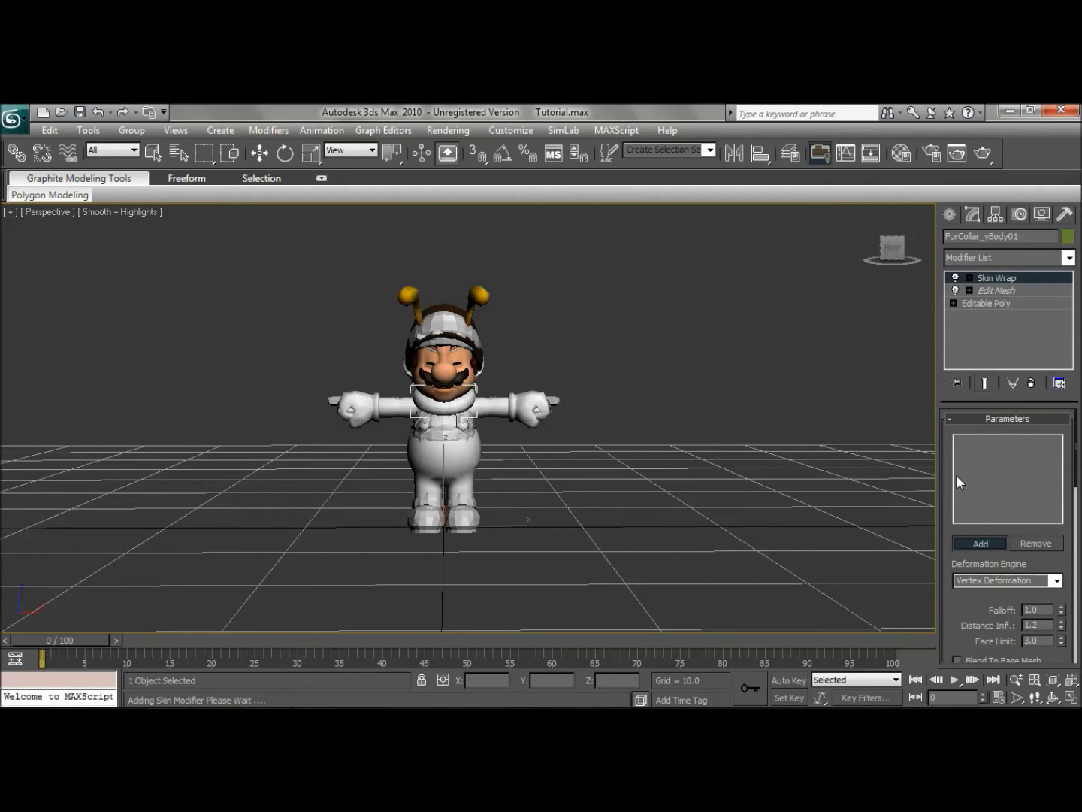
key(h)
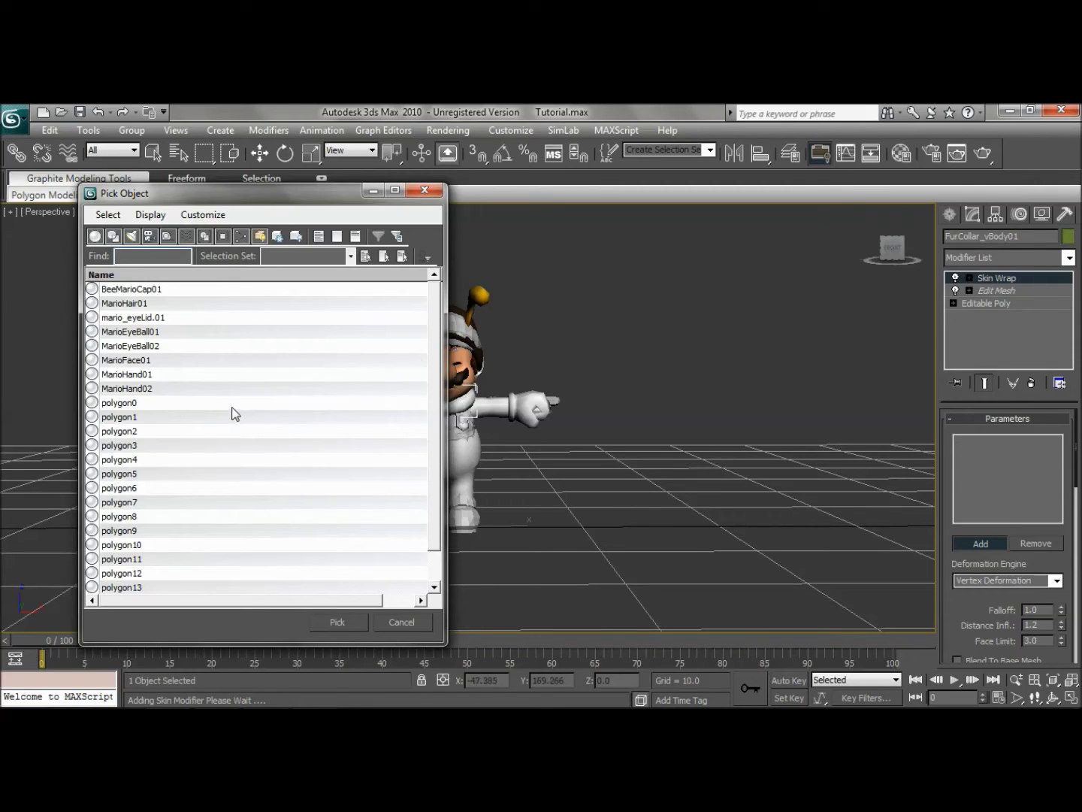
drag(230, 404, 226, 588)
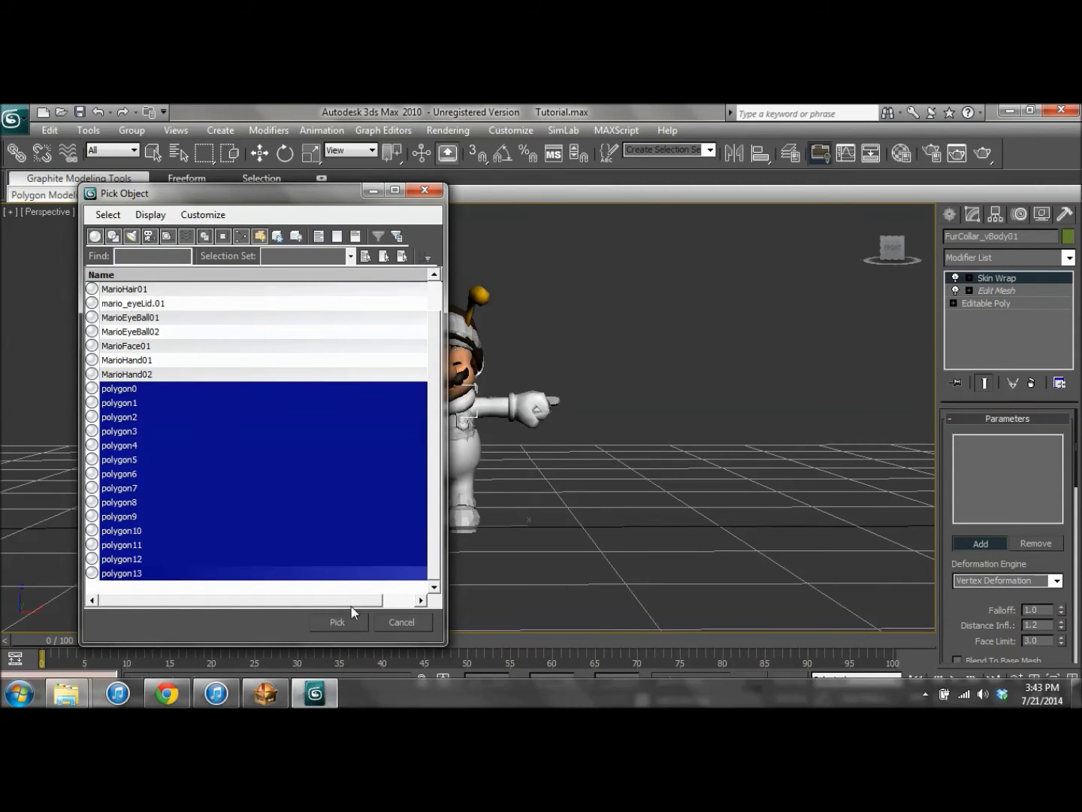
click(340, 621)
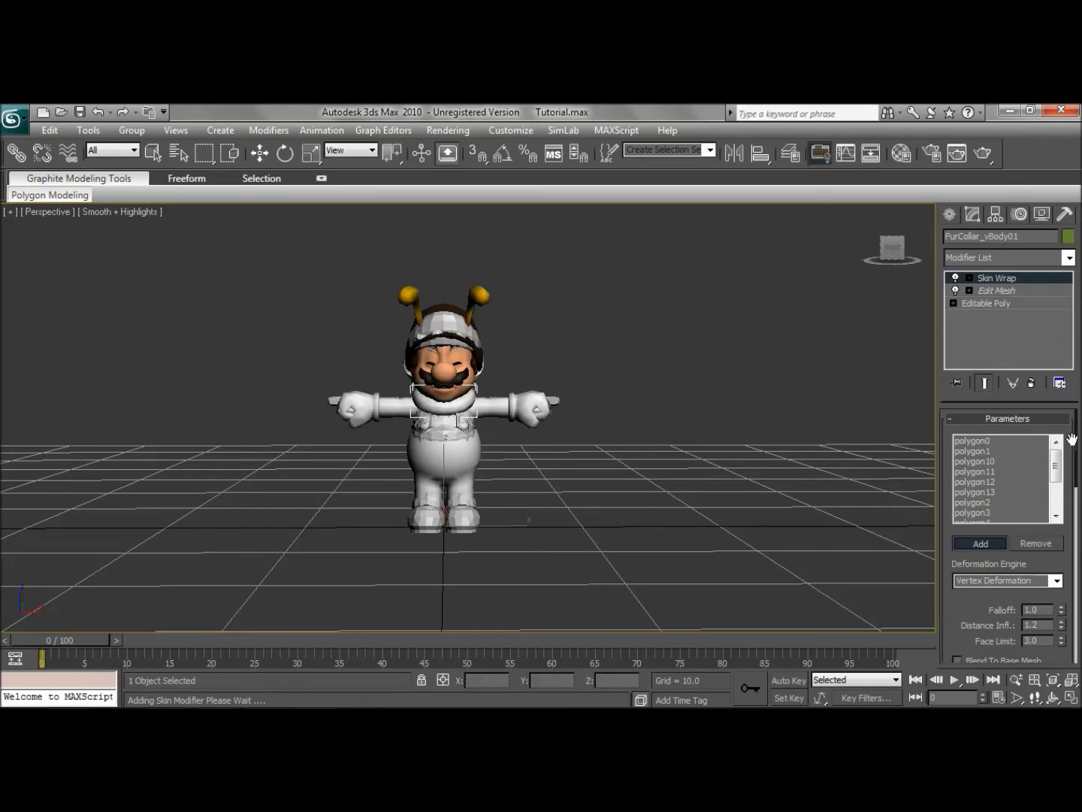
Step: Convert the body's Skin Wrap into a Skin modifier
click(979, 543)
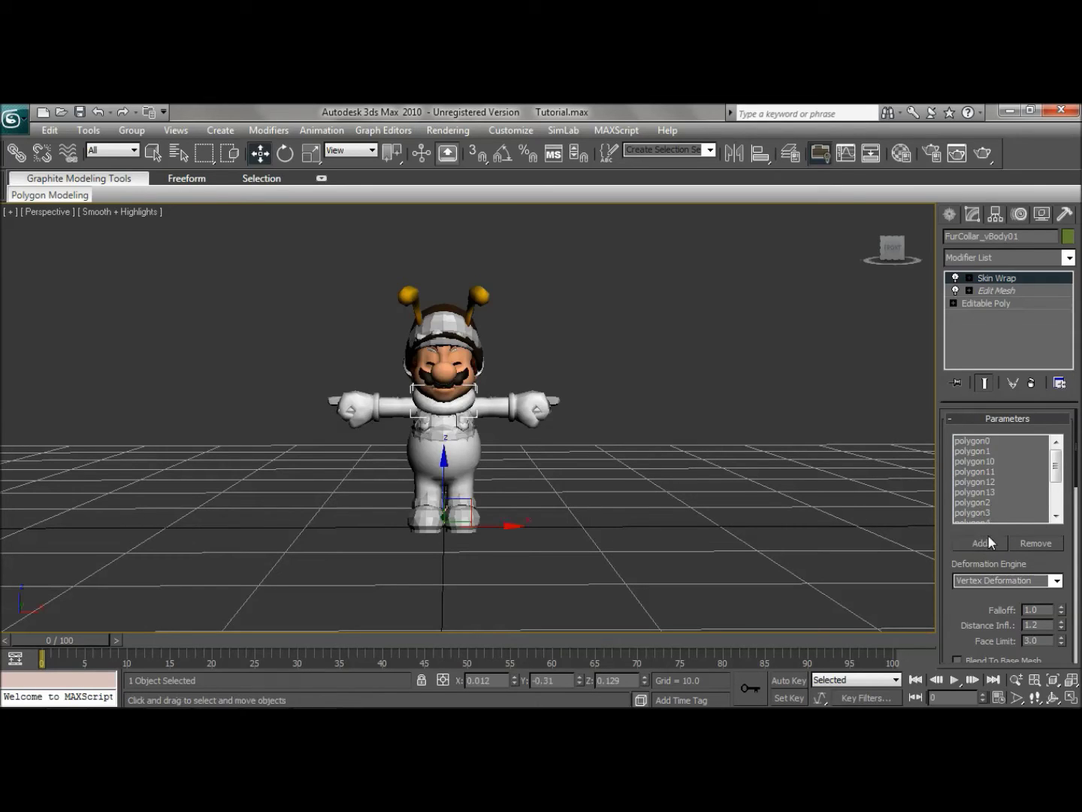
scroll(1075, 446, down, 10)
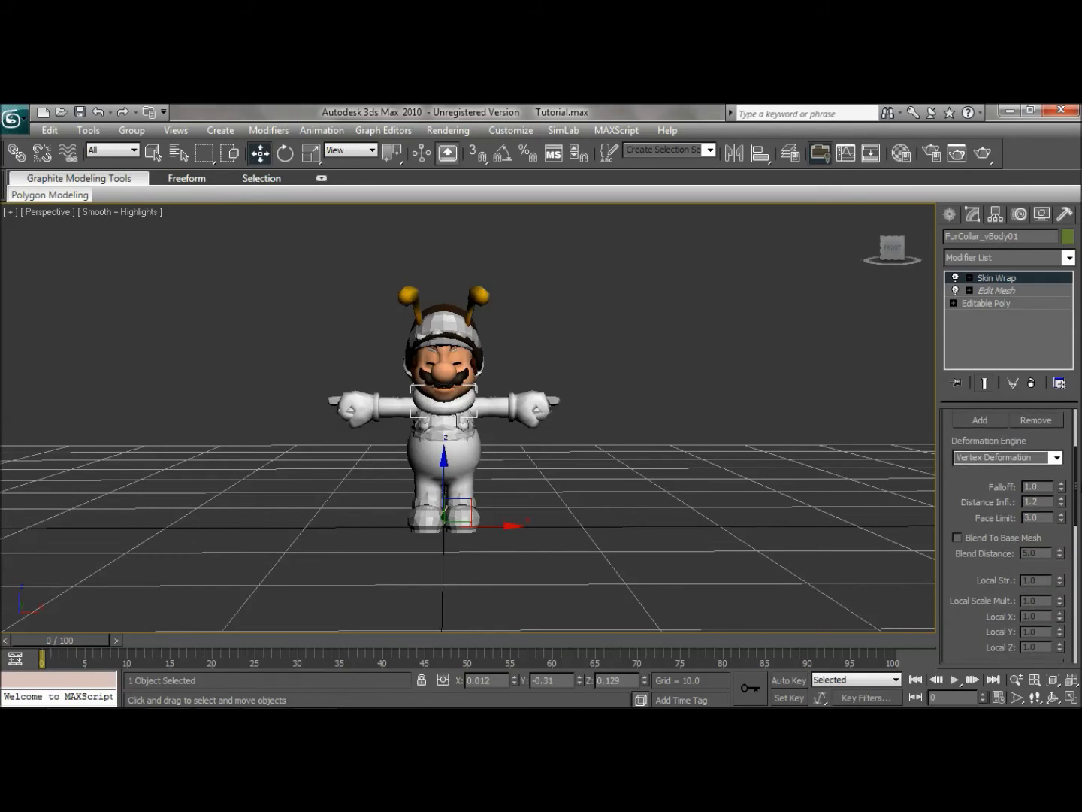
scroll(1076, 575, down, 1)
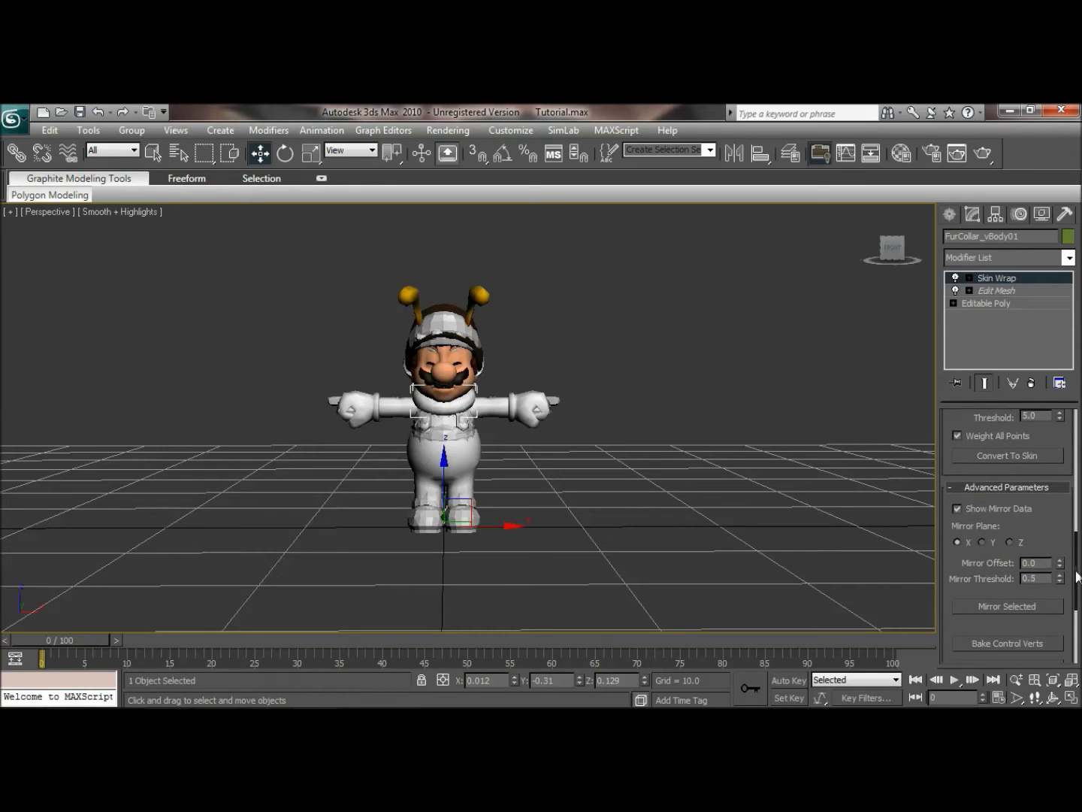
click(987, 454)
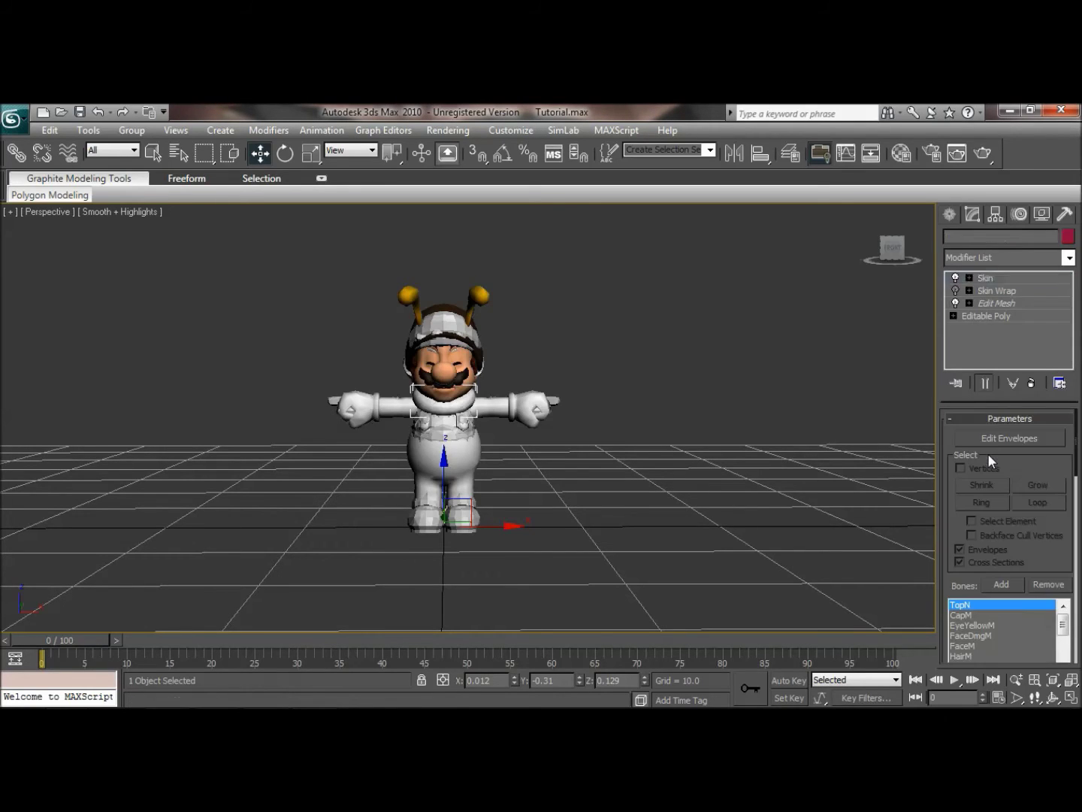
Step: Delete the Skin Wrap and Edit Mesh modifiers, leaving Skin over Editable Poly
click(1007, 294)
right_click(1007, 293)
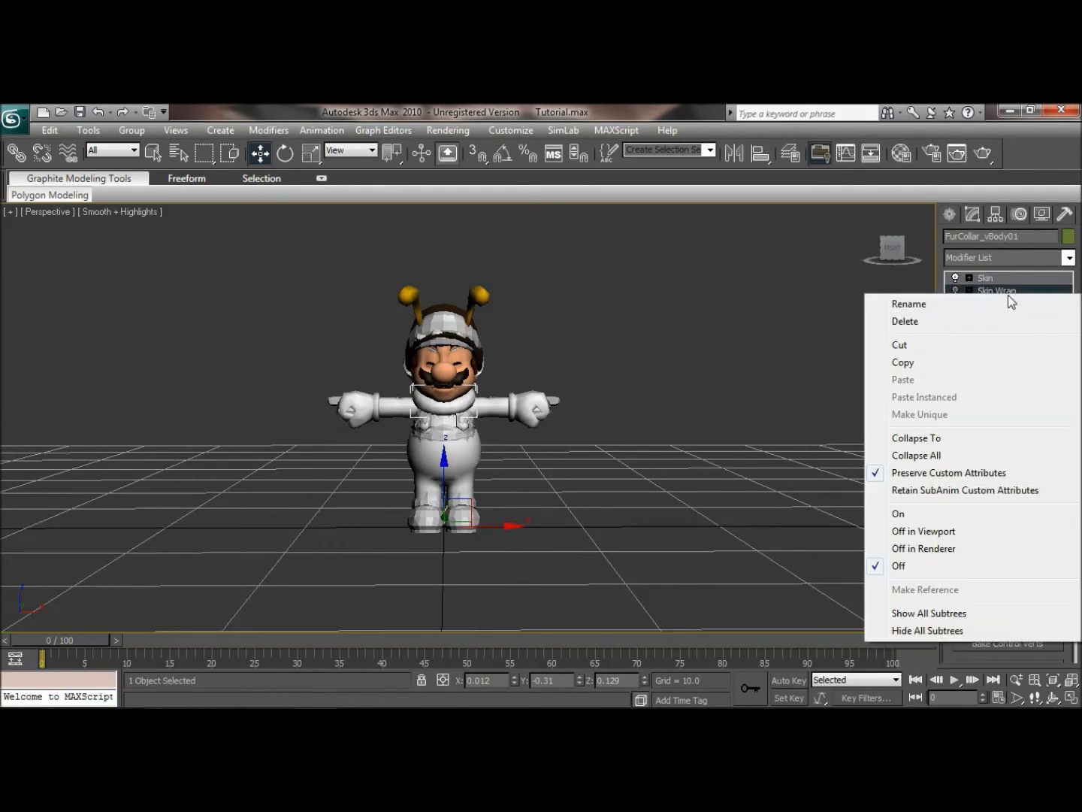
click(991, 321)
right_click(1012, 292)
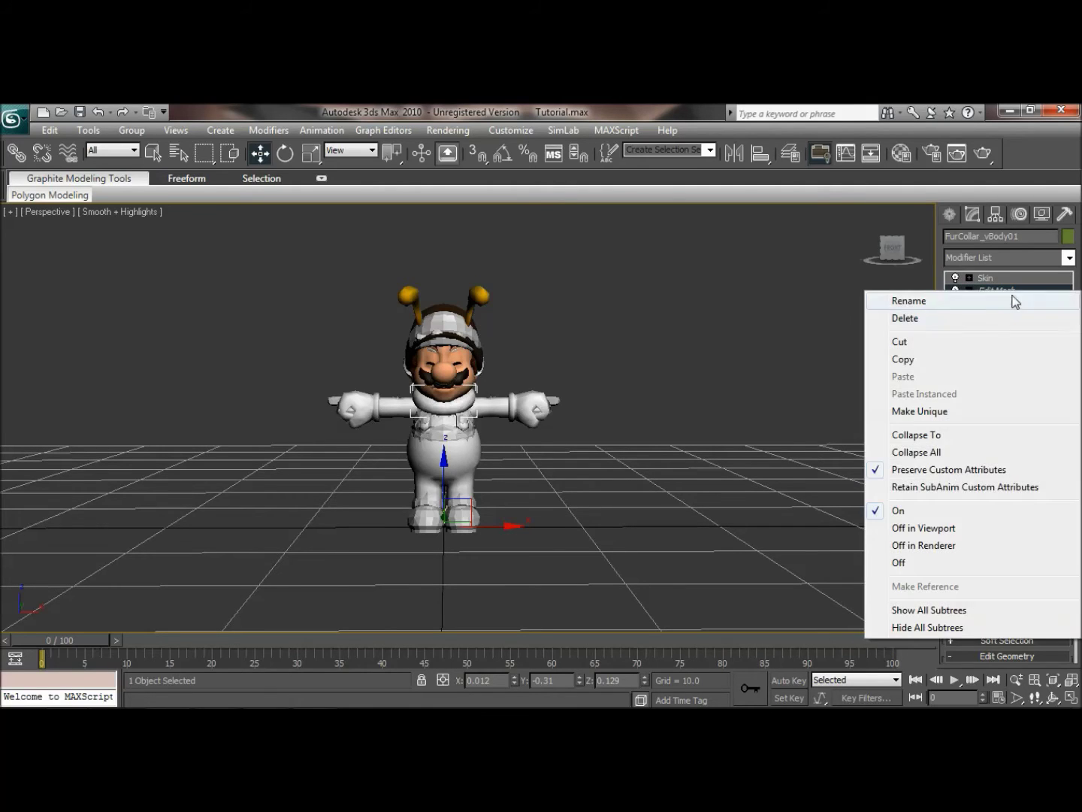
click(994, 317)
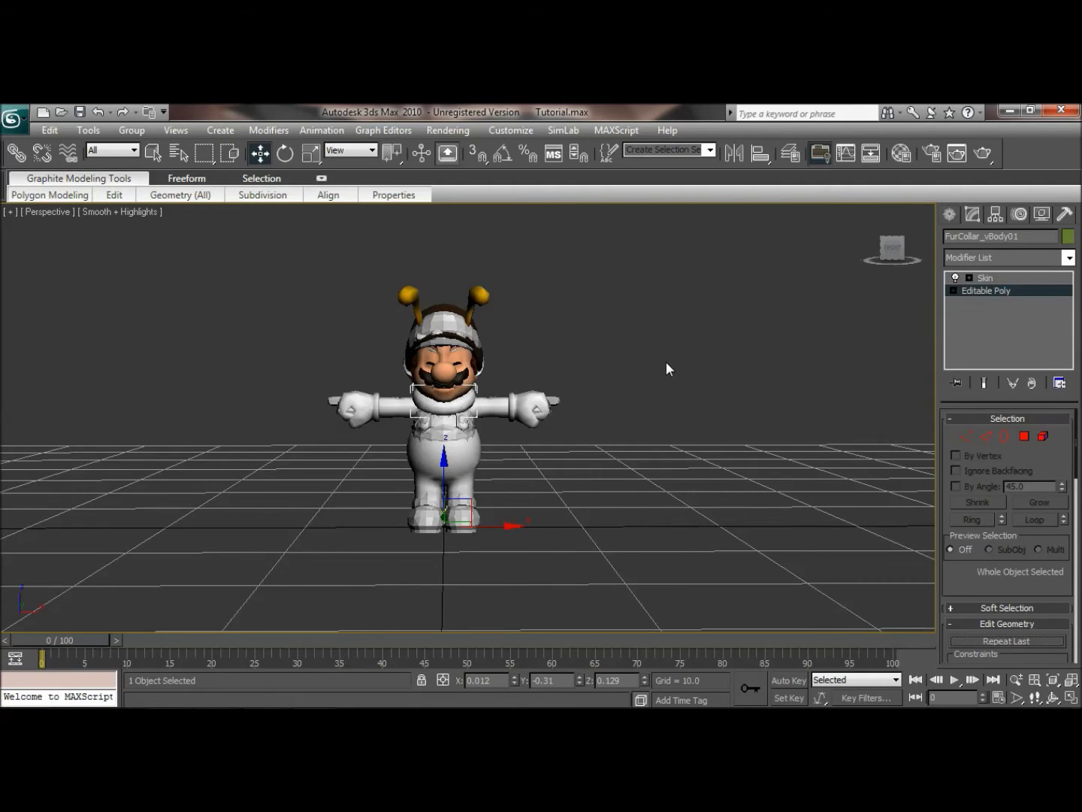
click(12, 118)
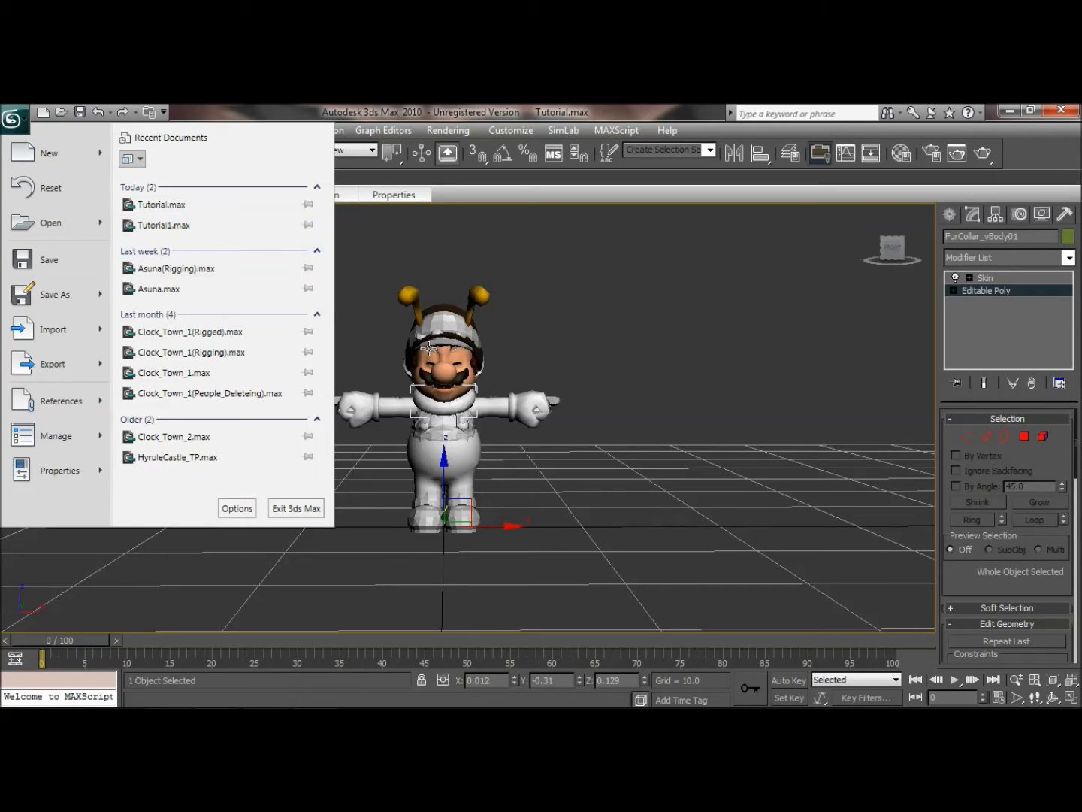
Step: Open Tutorial1.max from Recent Documents without saving the current scene
click(180, 224)
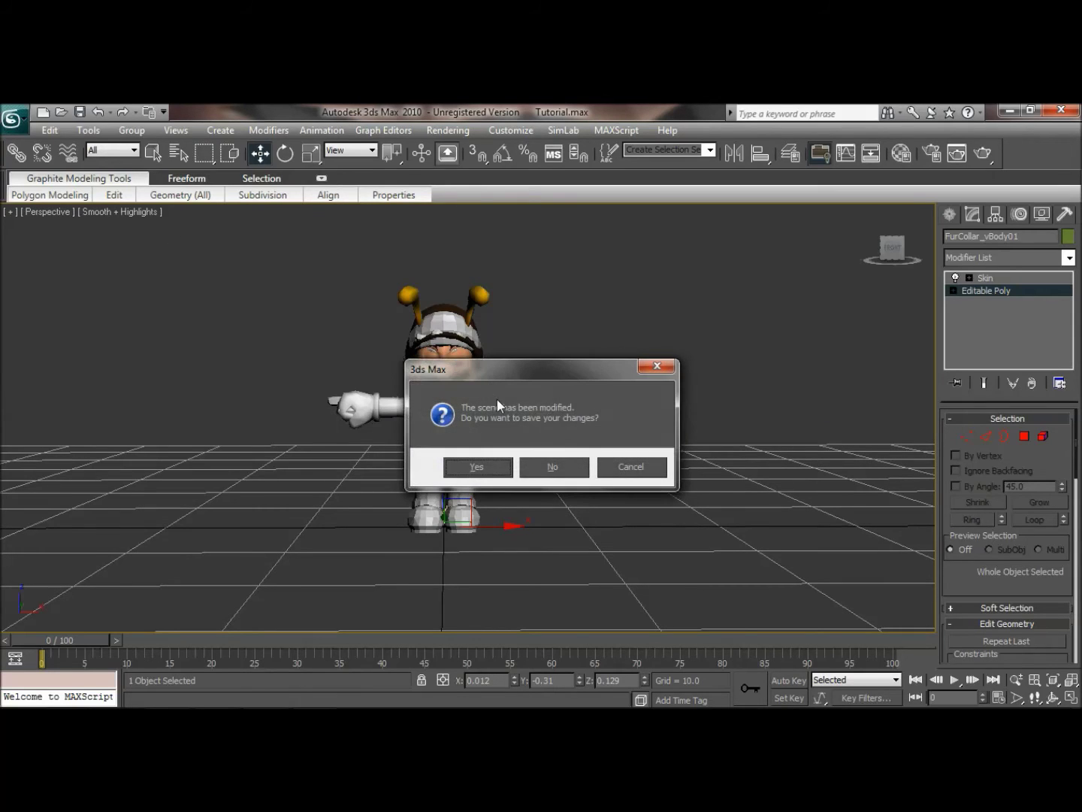
click(554, 467)
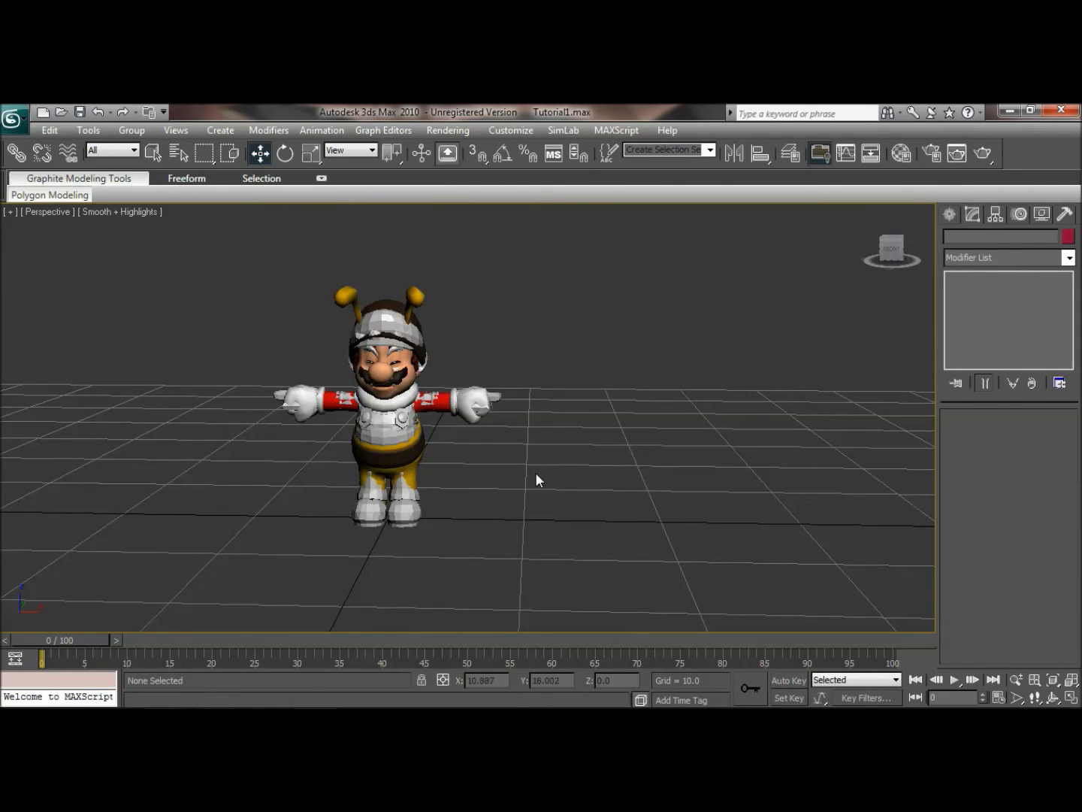
middle_drag(537, 479, 614, 443)
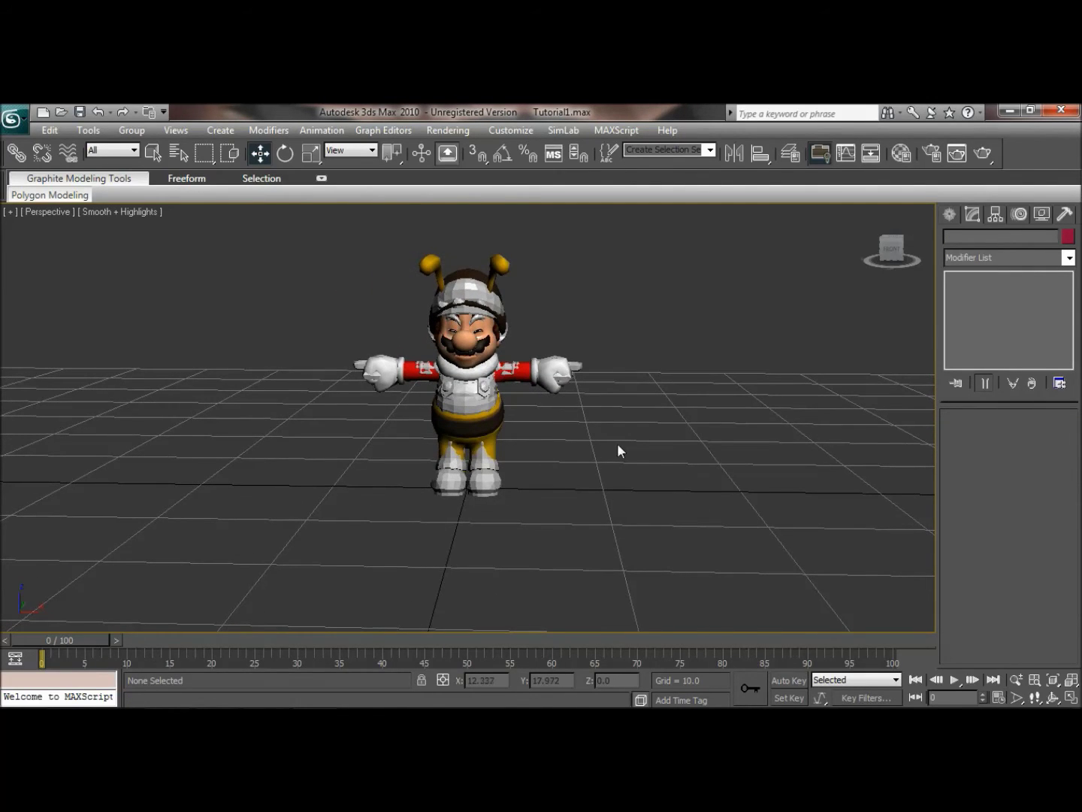
Step: Delete the 14 objects polygon0–polygon13 and unhide all hidden parts of Bee Mario
key(h)
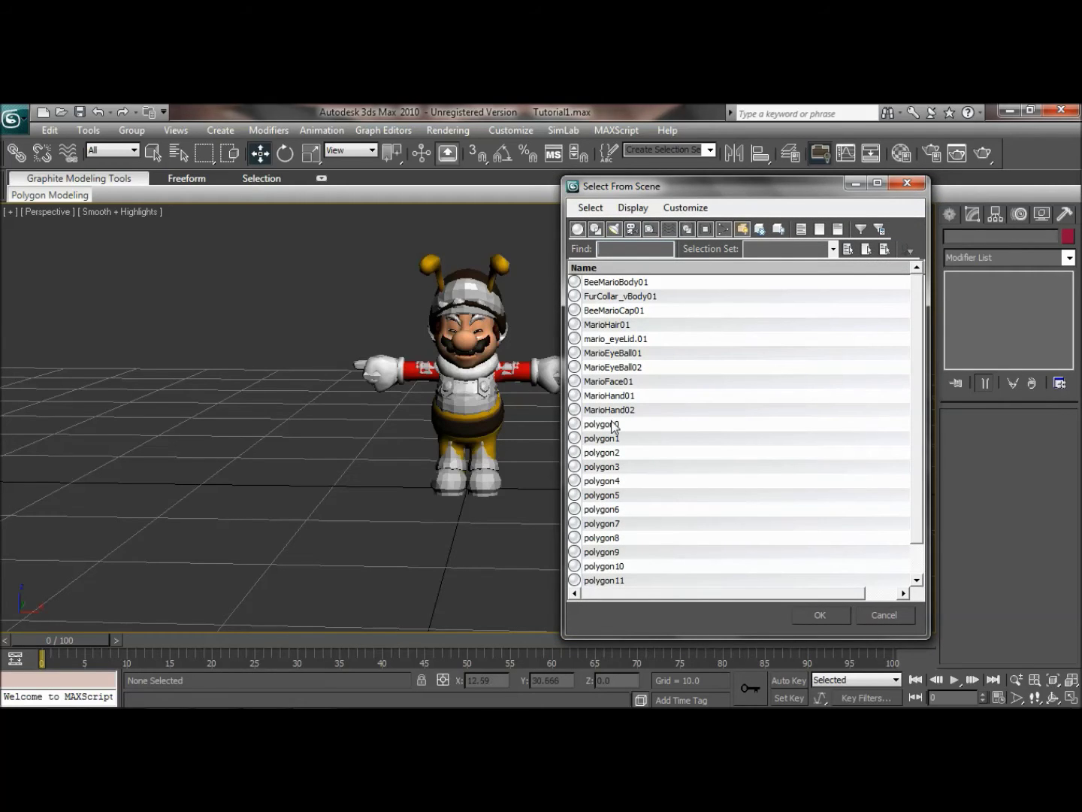
drag(612, 425, 645, 575)
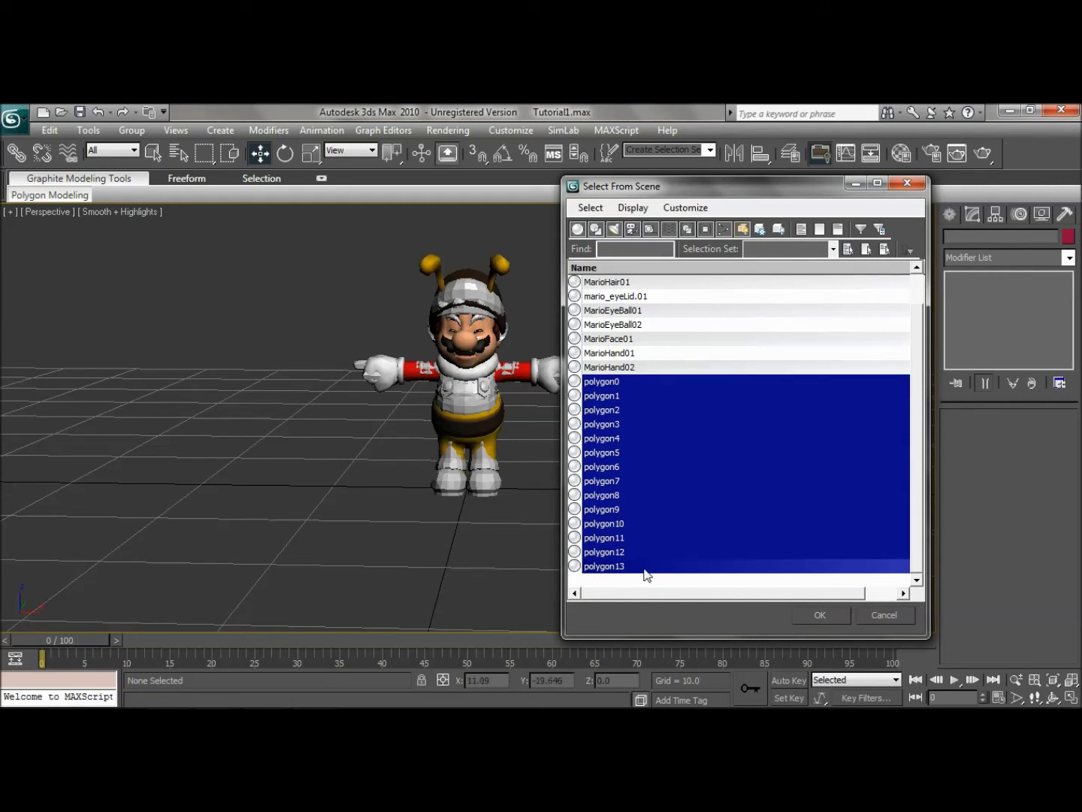
click(819, 615)
key(Delete)
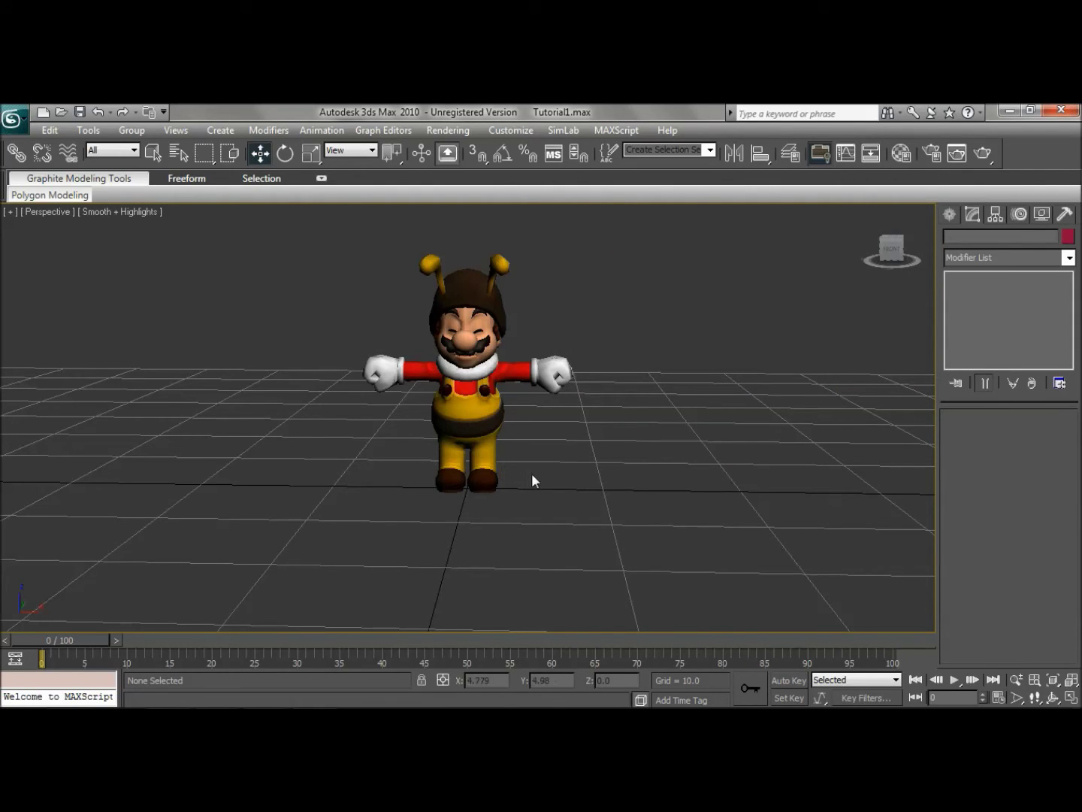
right_click(552, 470)
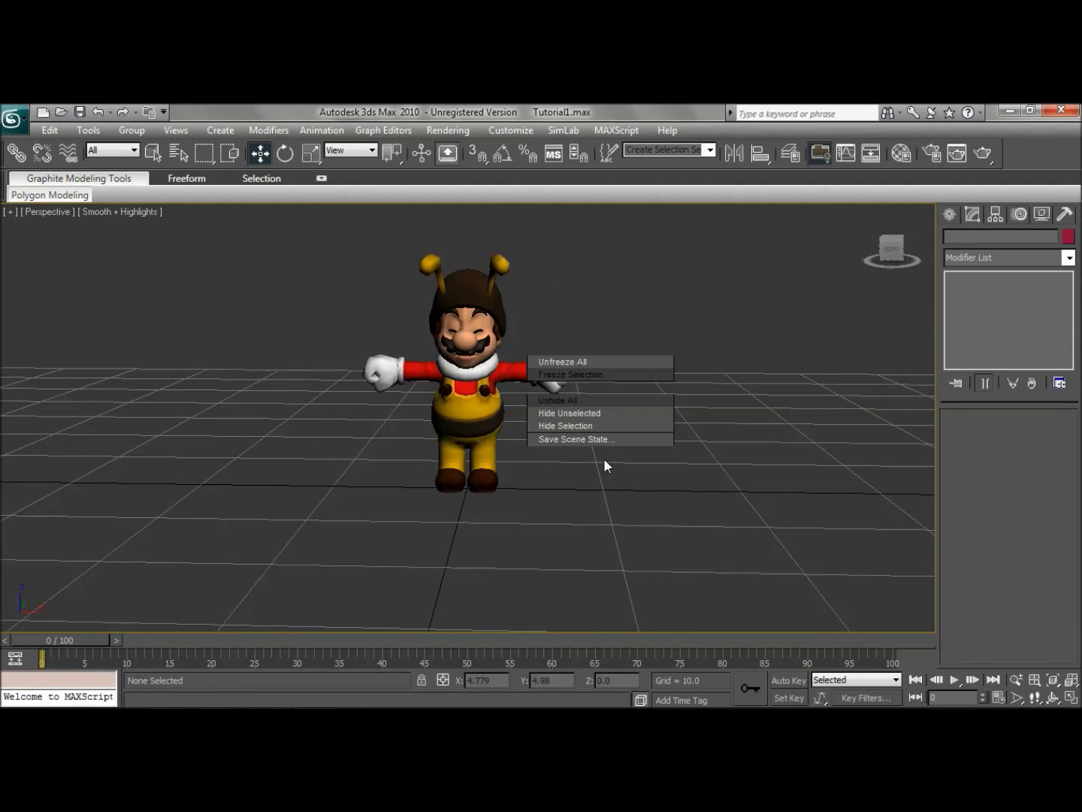
click(569, 404)
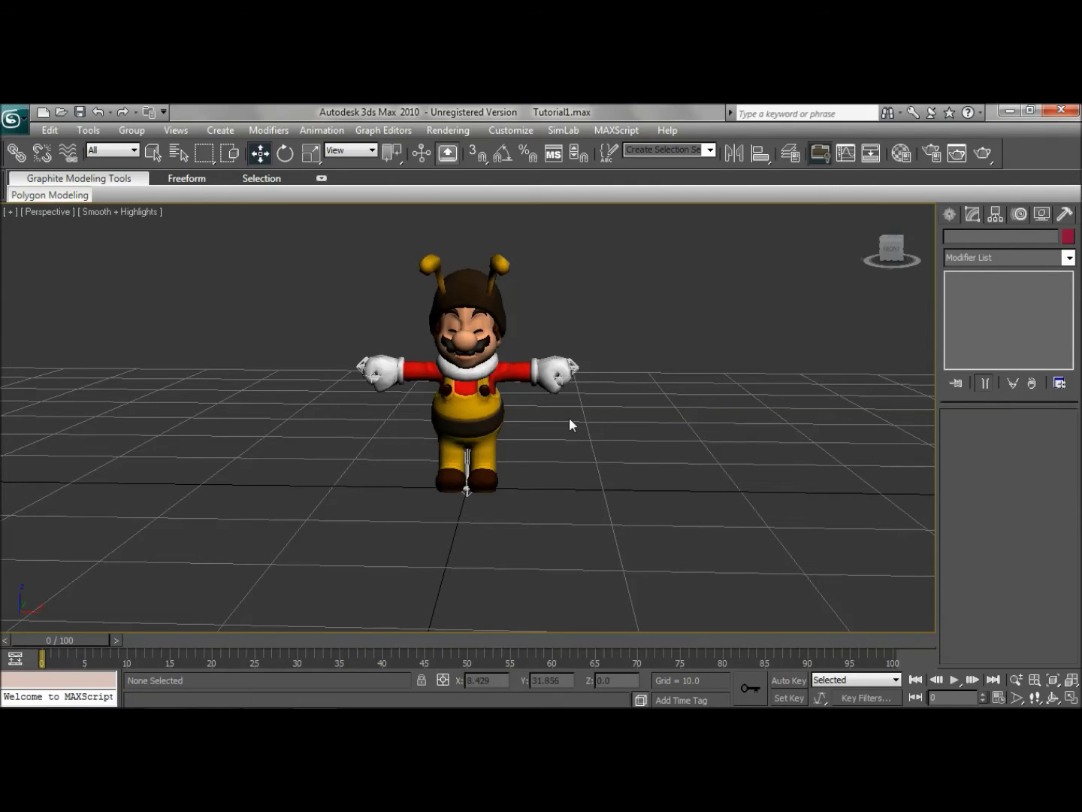
click(12, 118)
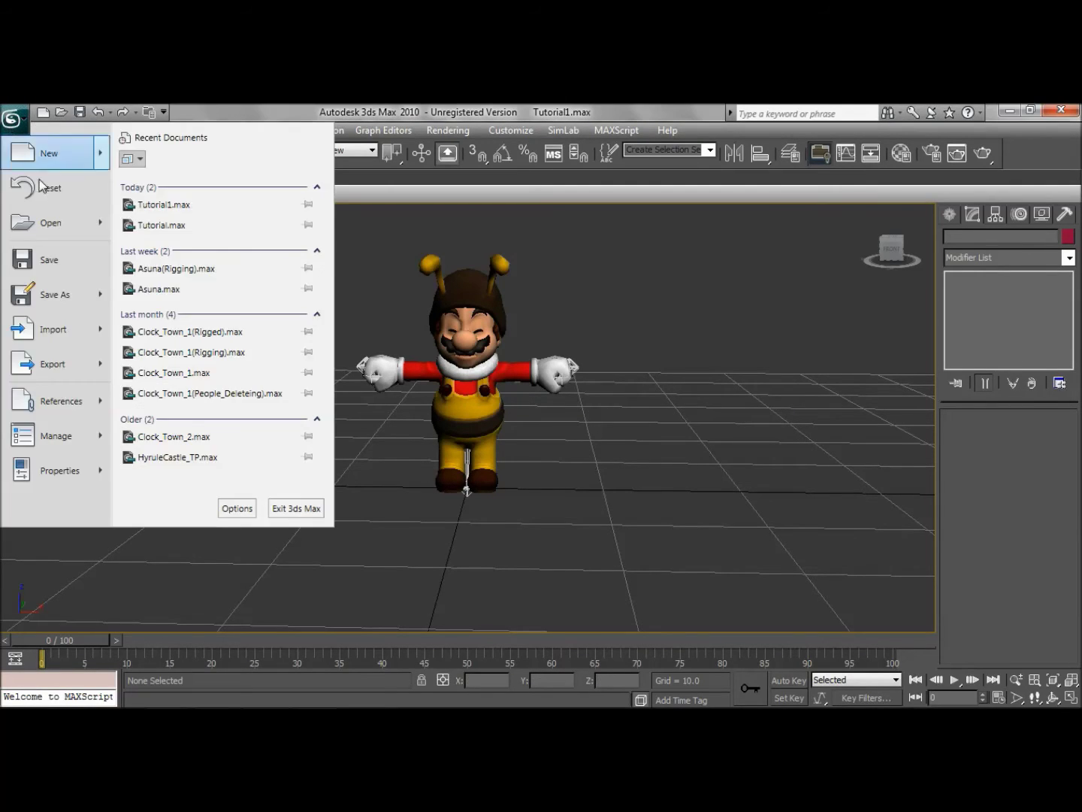
Step: Export the scene as Export.DAE in Collada format with Triangulate and Single Matrix checked
click(65, 369)
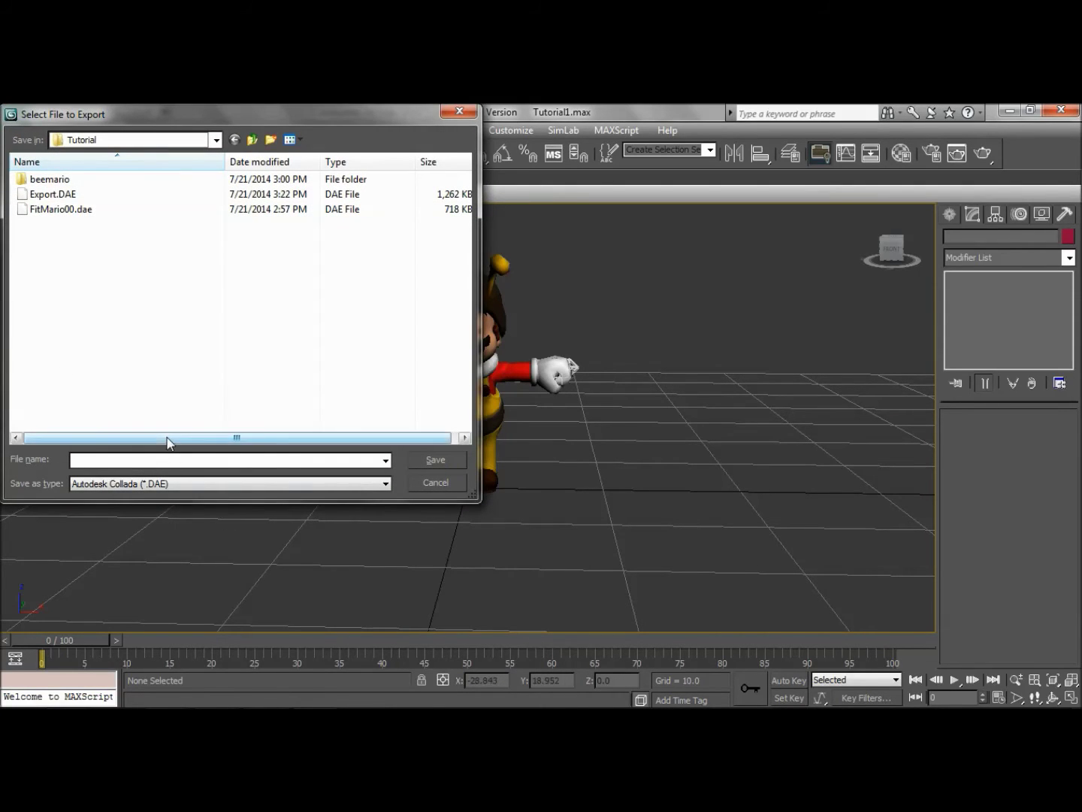
text(E)
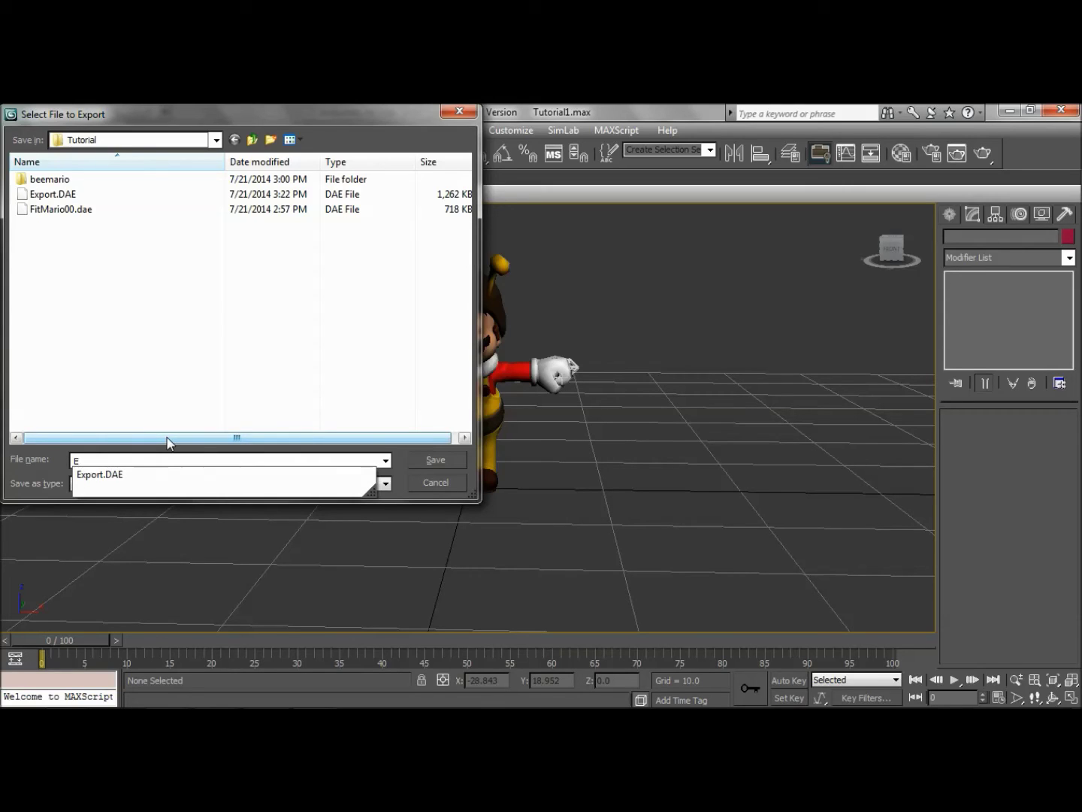
key(Down)
key(BackSpace)
key(BackSpace)
key(Return)
key(Return)
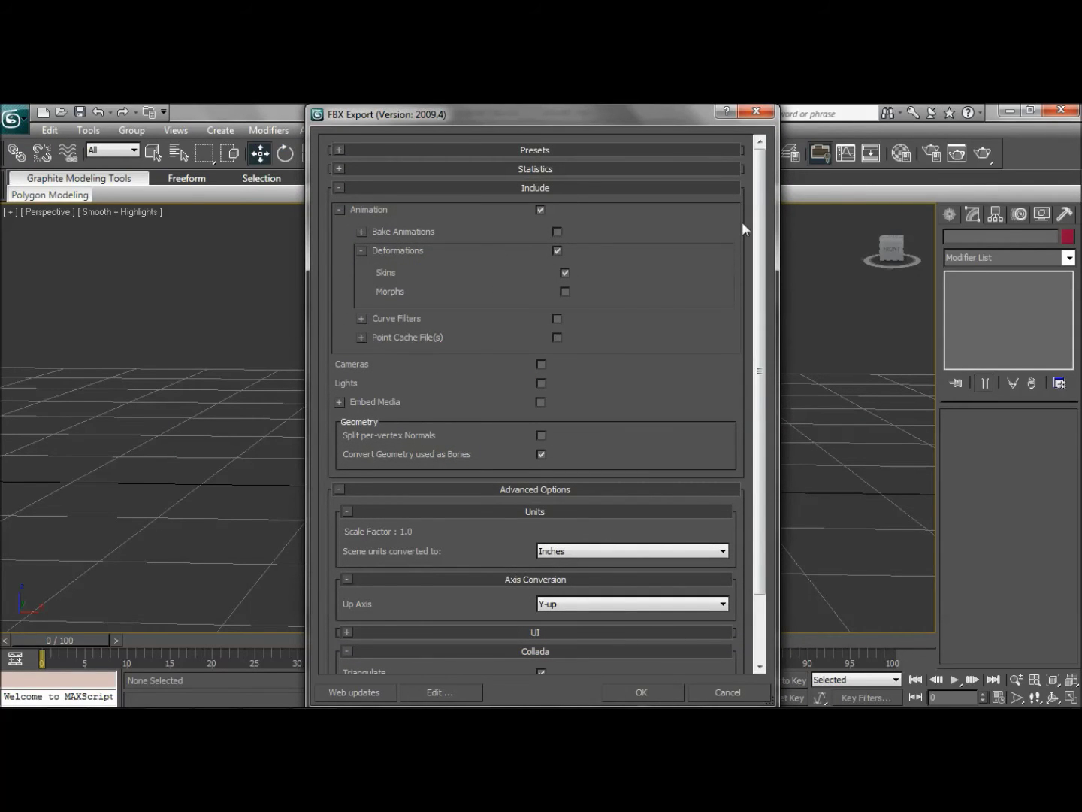
drag(765, 193, 739, 543)
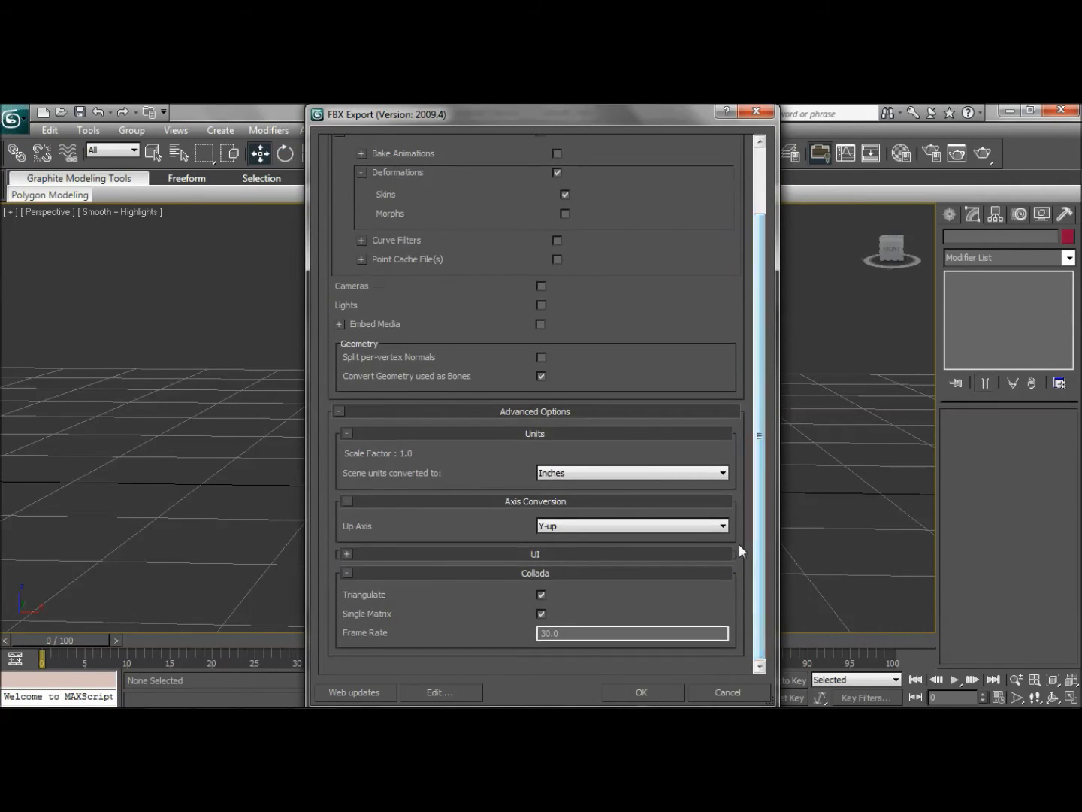
click(653, 686)
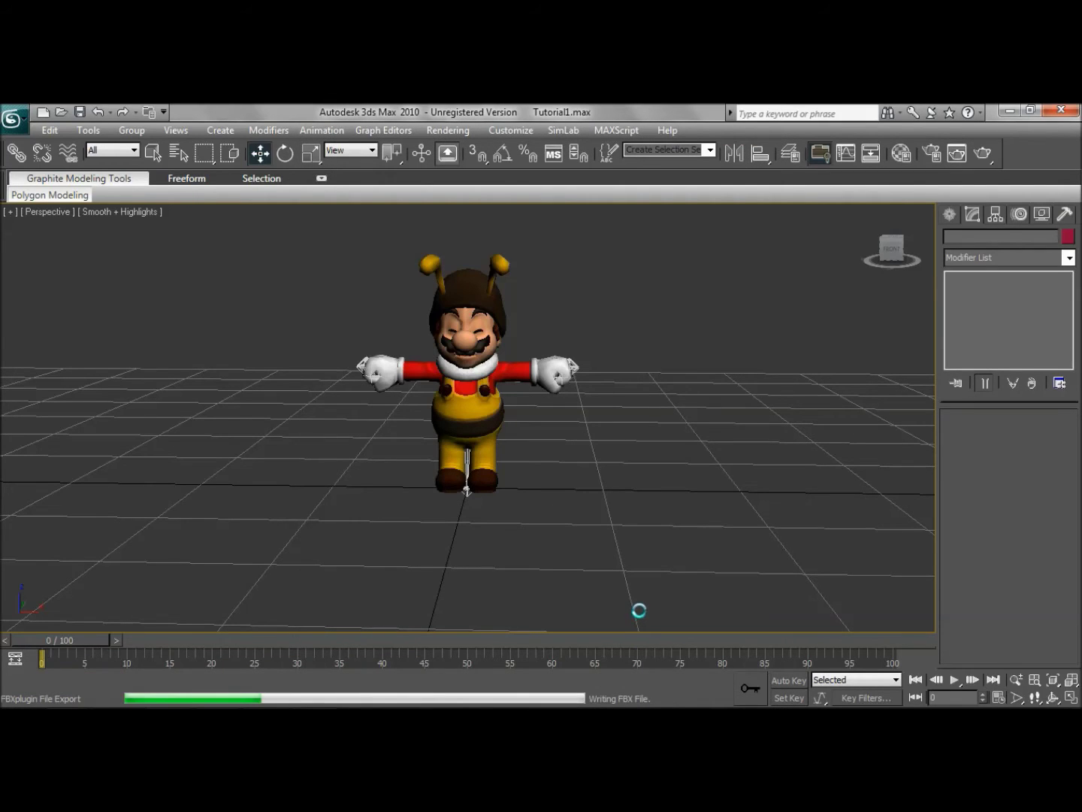
click(1009, 112)
Step: Restore BrawlBox and preview FitMario00 from ModelData[0] in a maximized model editor
mouse_move(265, 695)
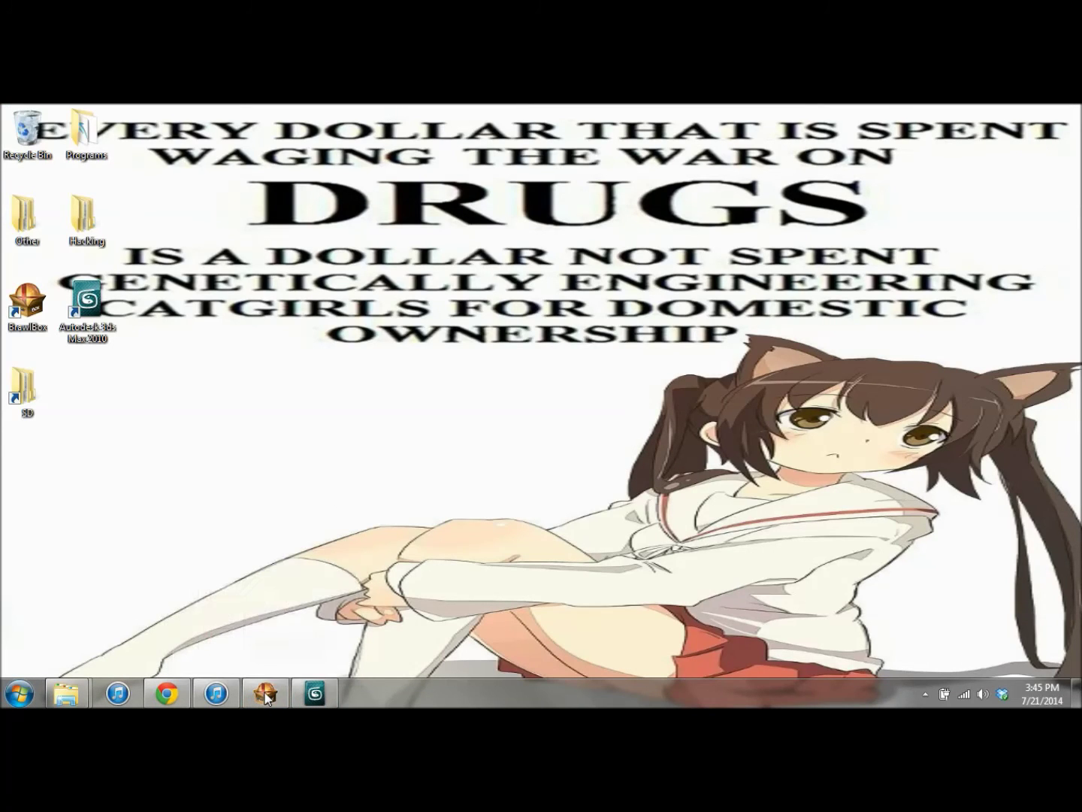
click(265, 695)
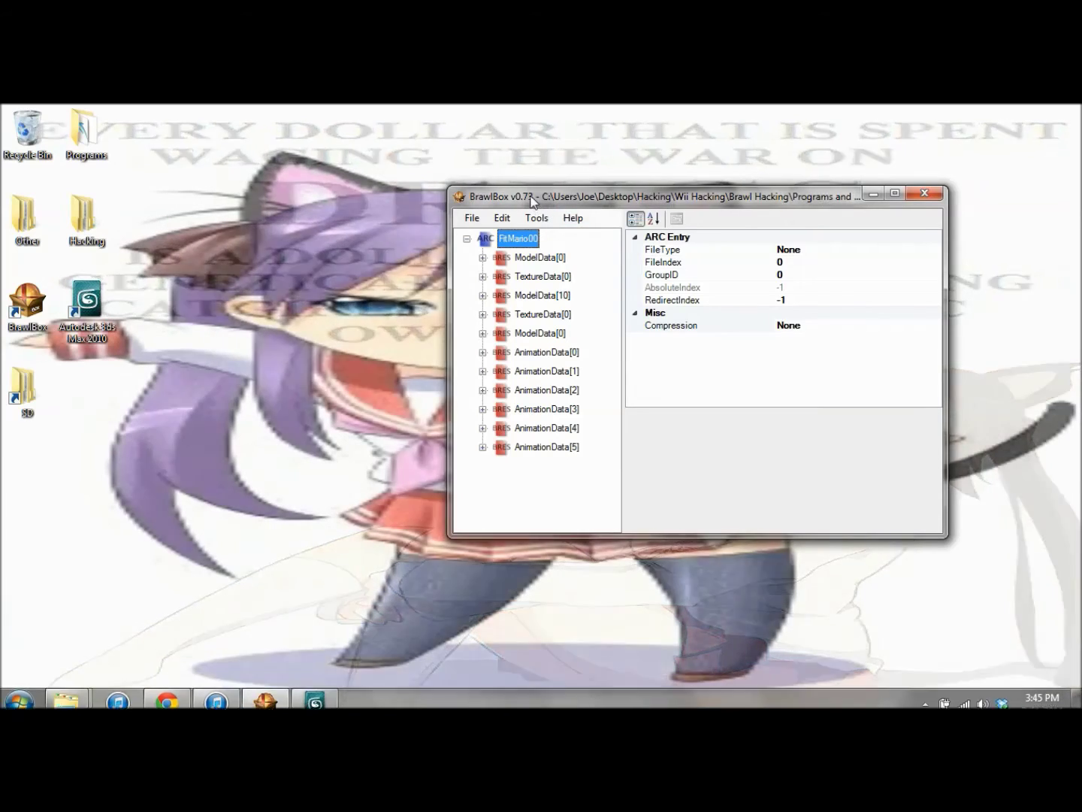
drag(534, 202, 413, 195)
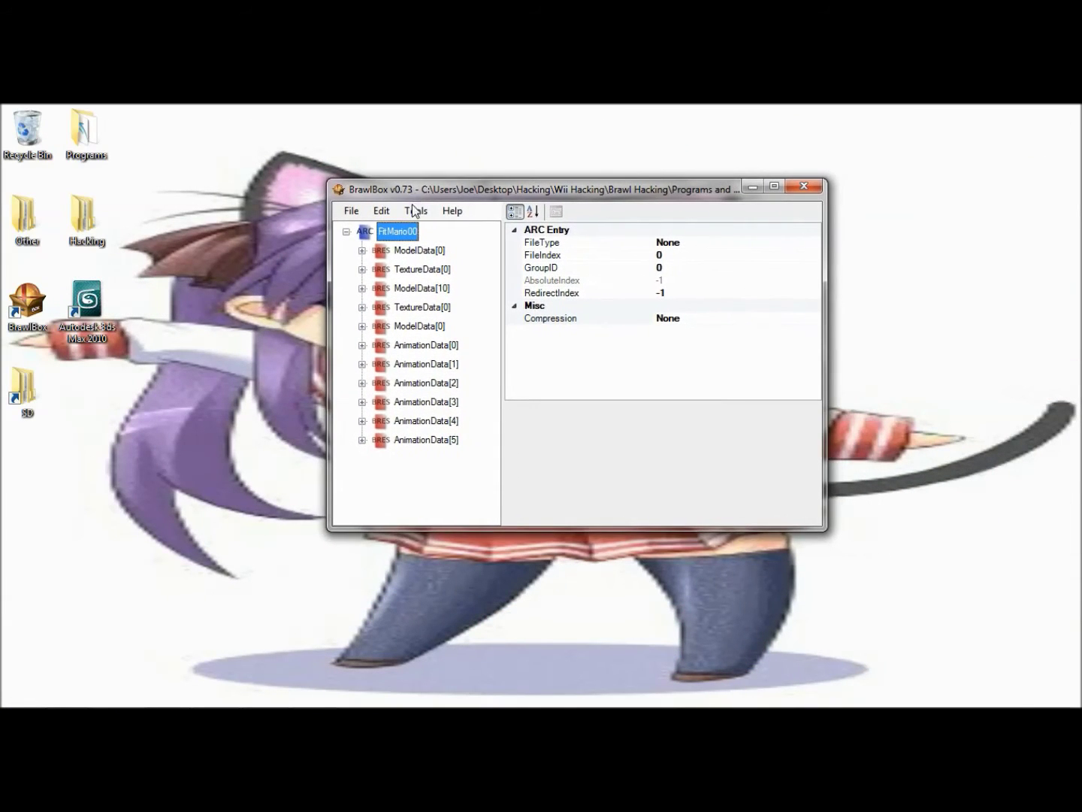
click(426, 267)
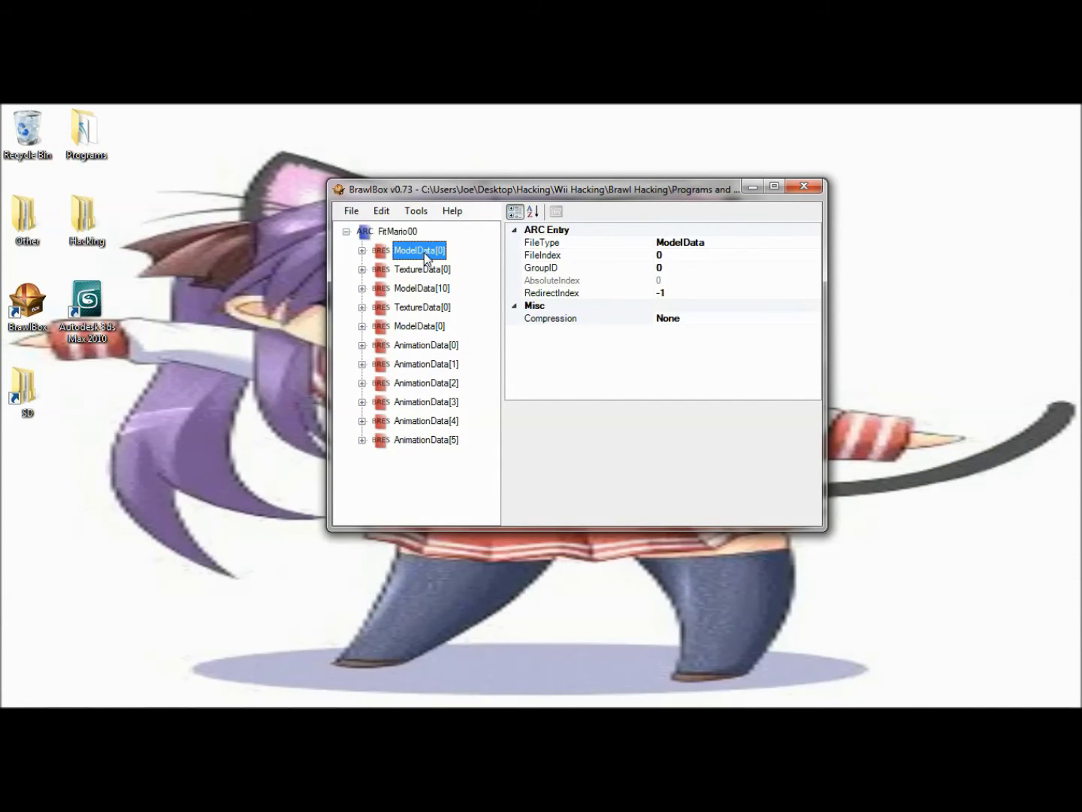
key(Right)
key(Right)
key(Right)
key(Right)
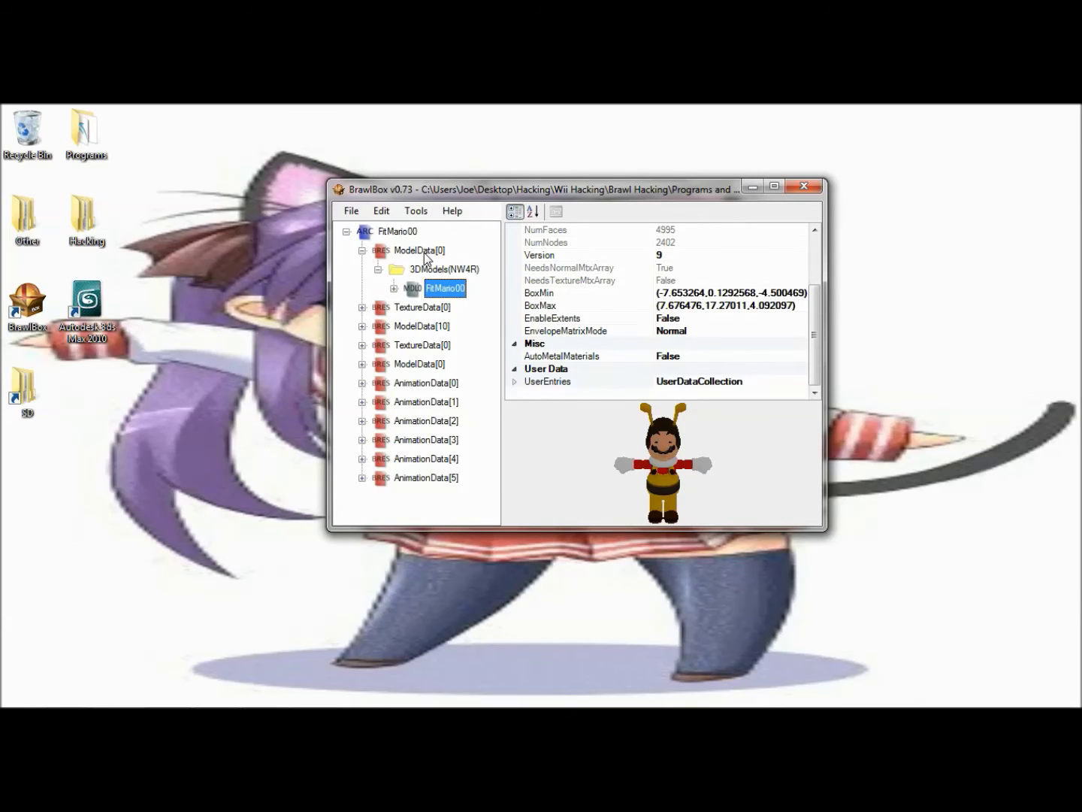
right_click(436, 293)
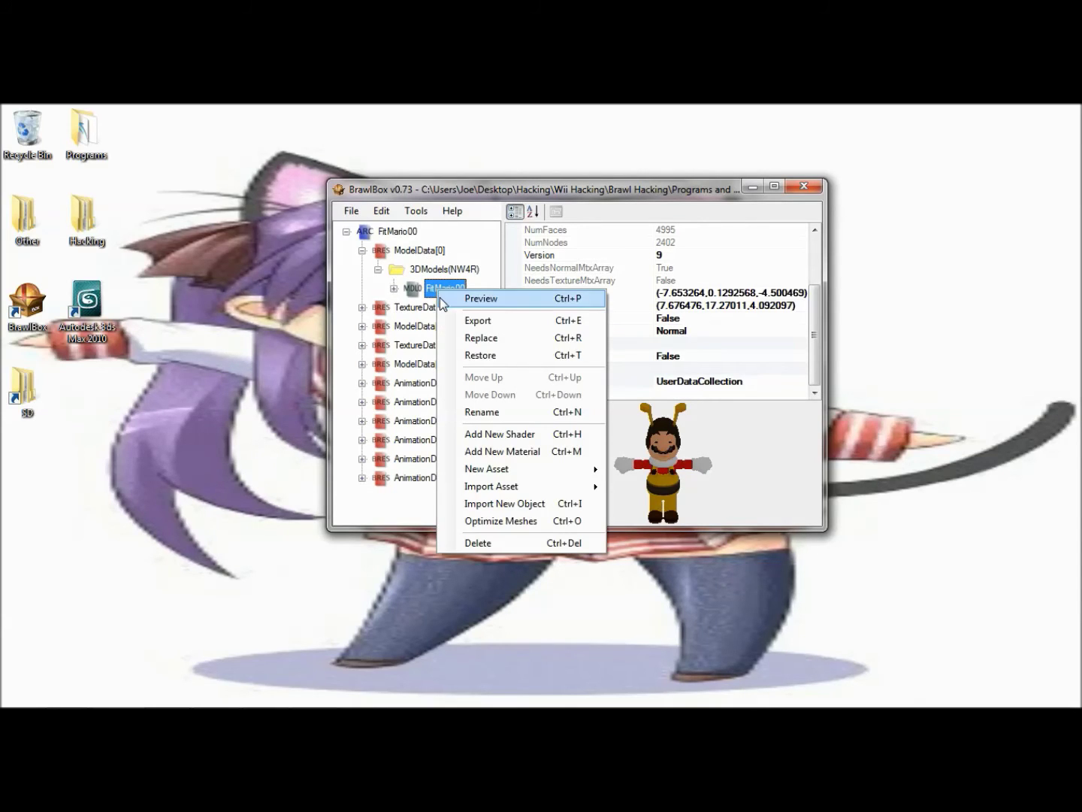
click(440, 297)
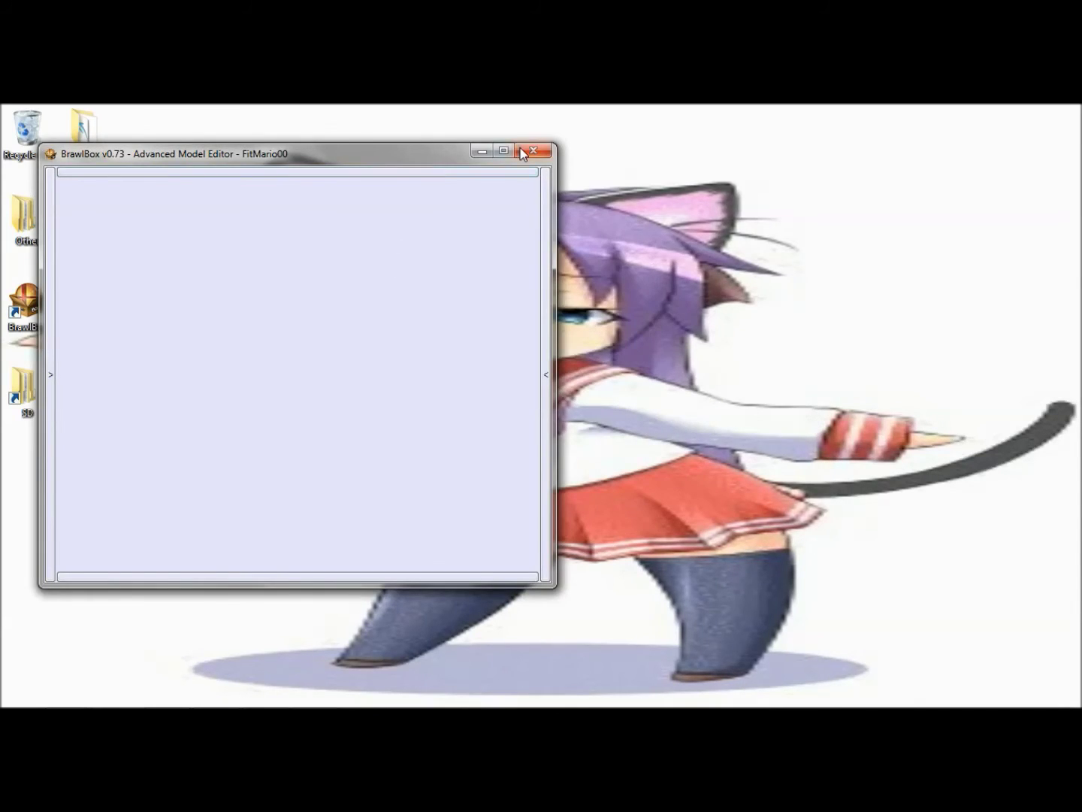
click(505, 151)
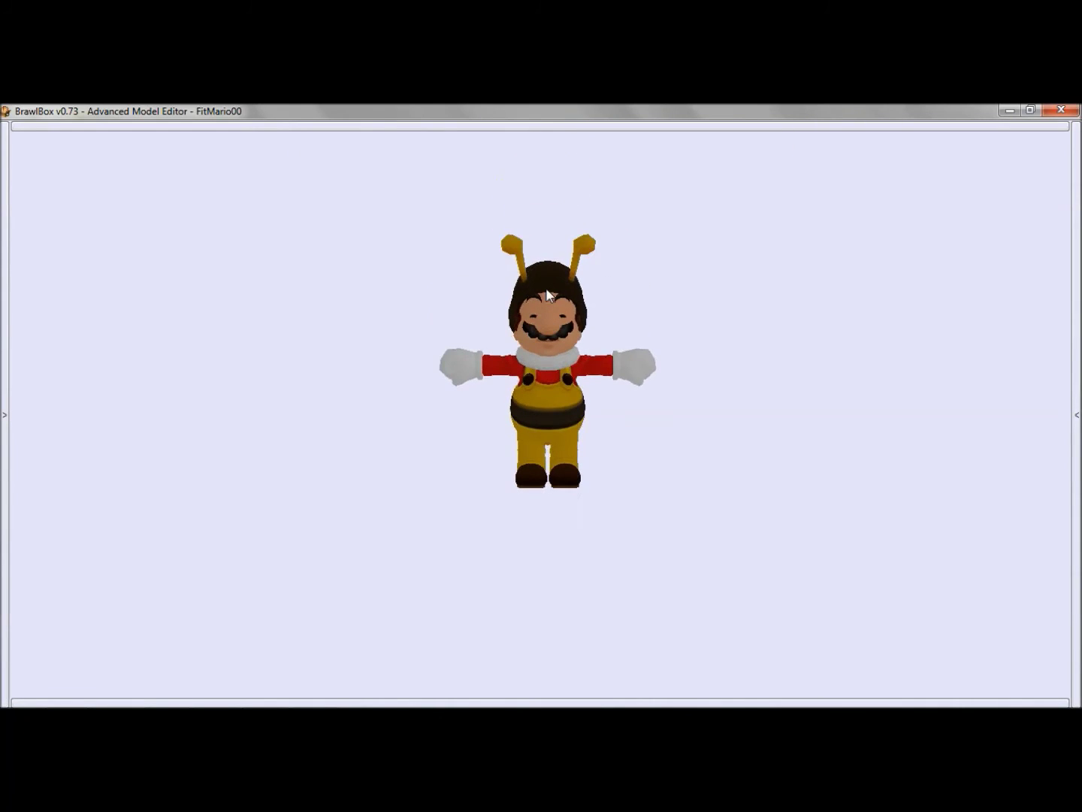
scroll(541, 295, up, 1)
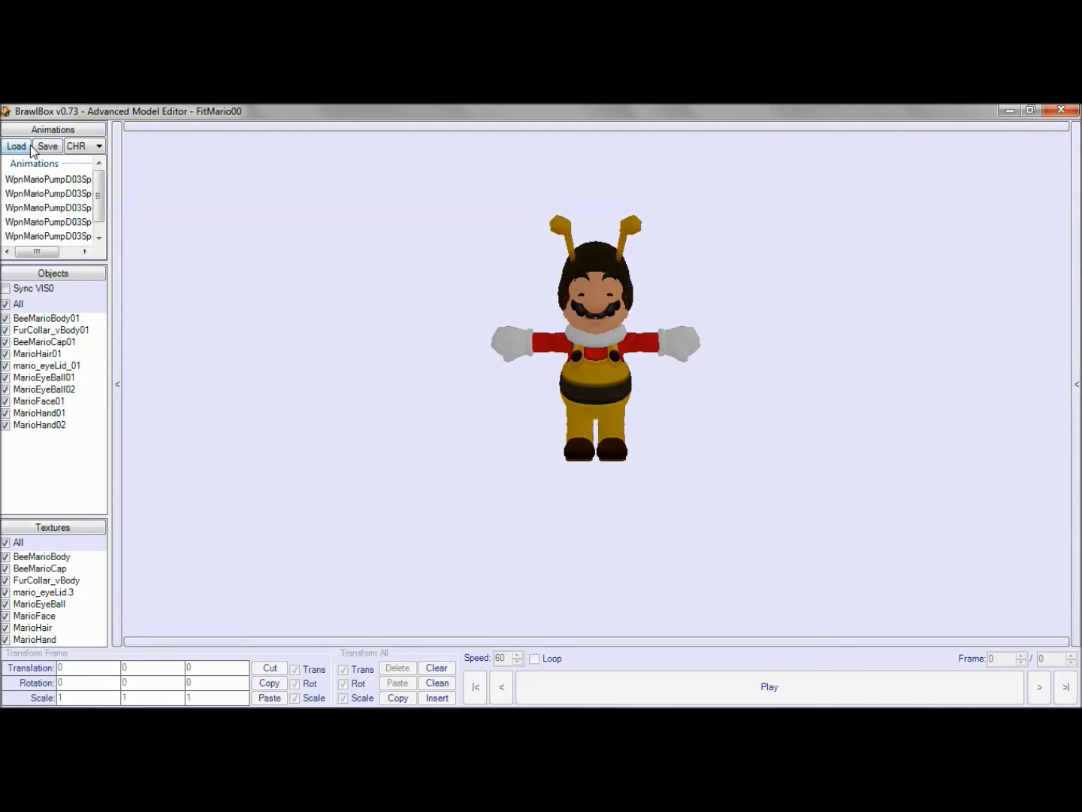
Step: Load Mario's animations from the FitMarioMotionEtc file
click(18, 147)
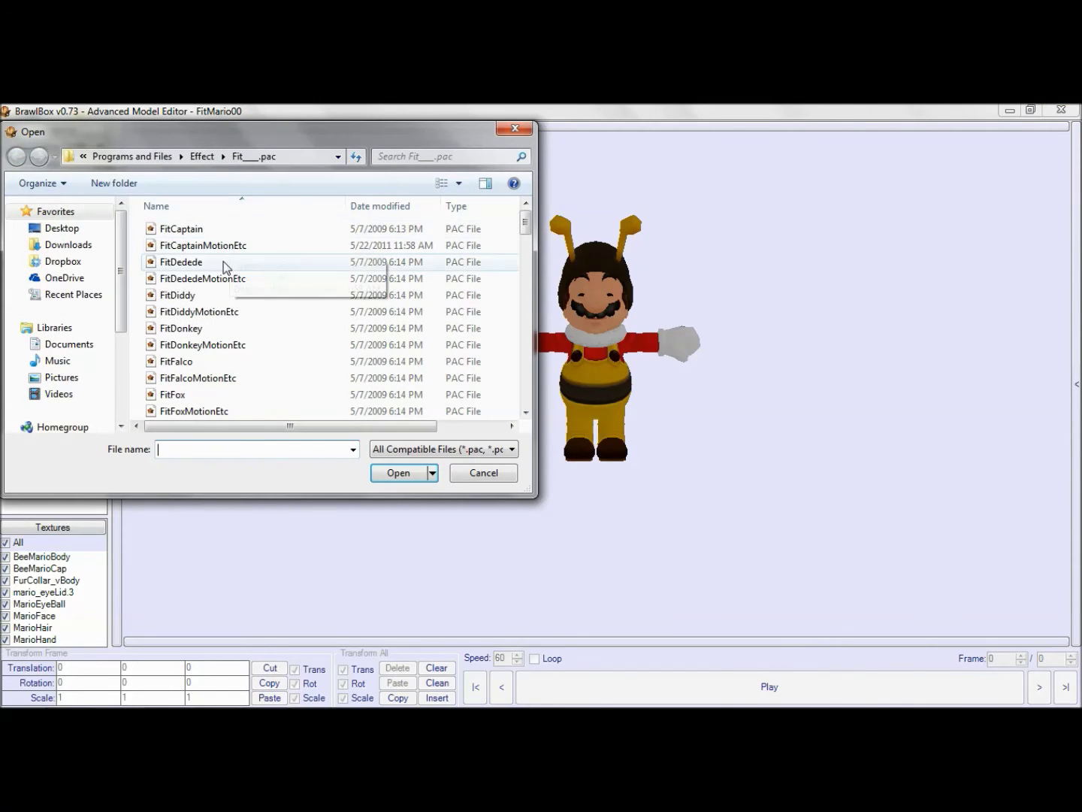
click(227, 378)
text(FitMario)
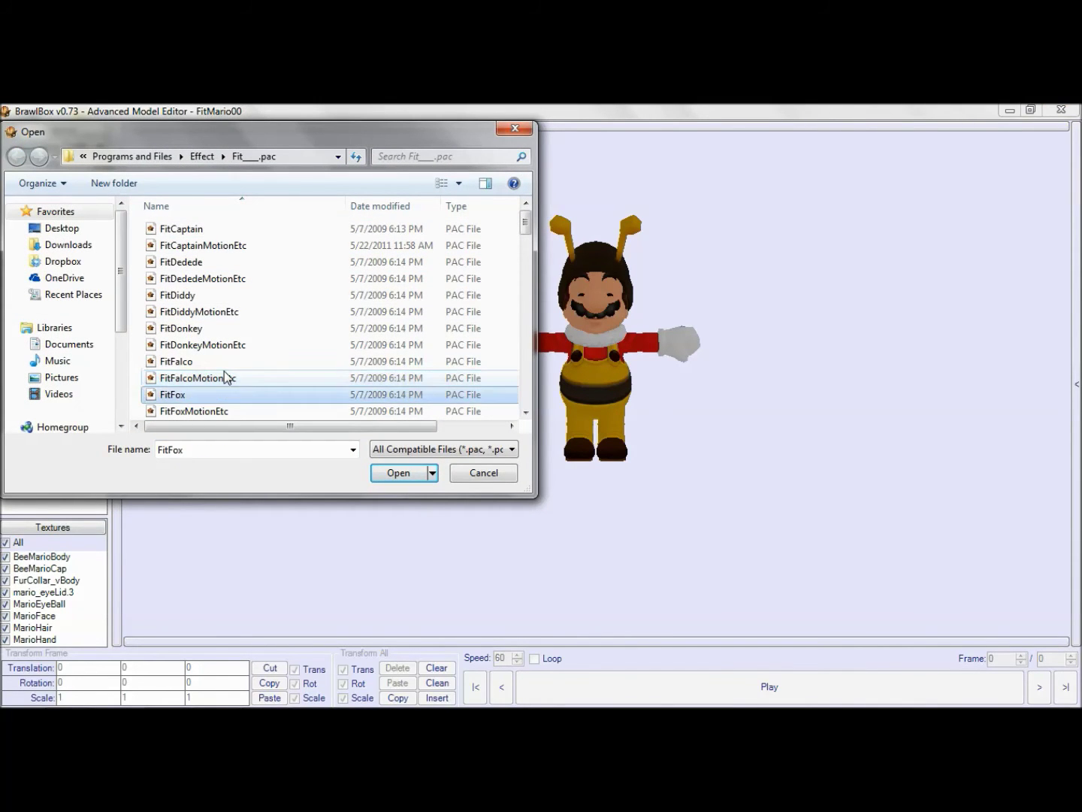
double_click(175, 240)
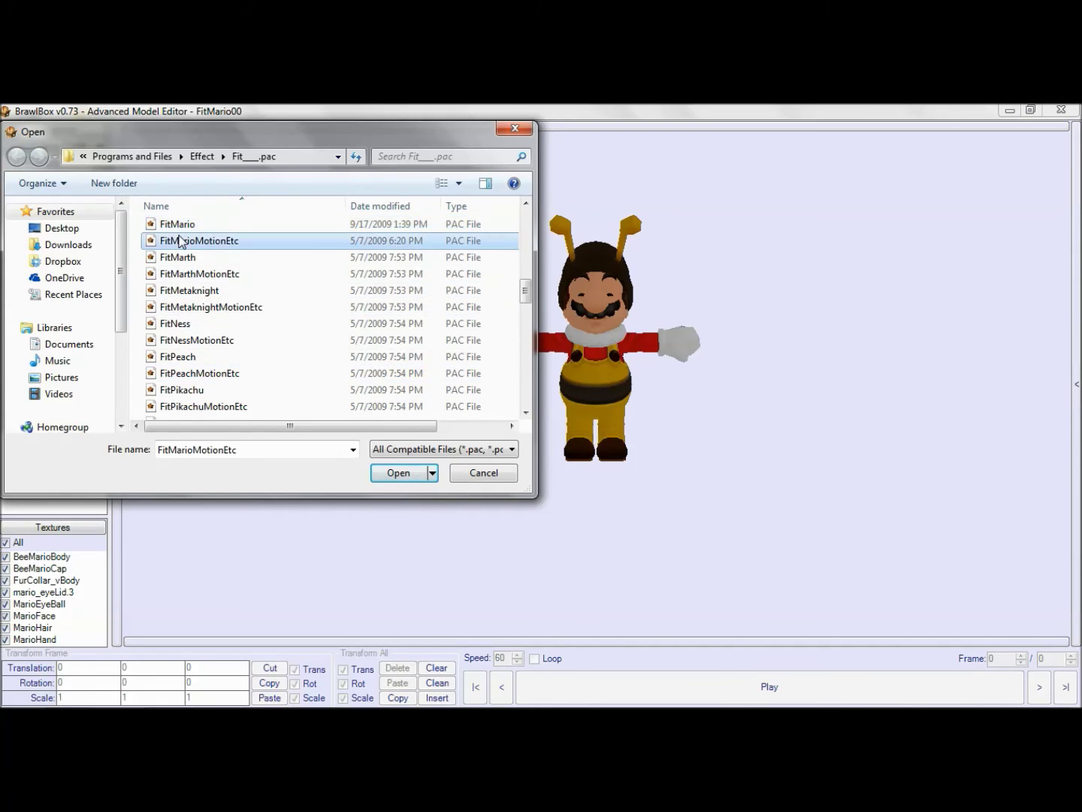
drag(99, 237, 99, 237)
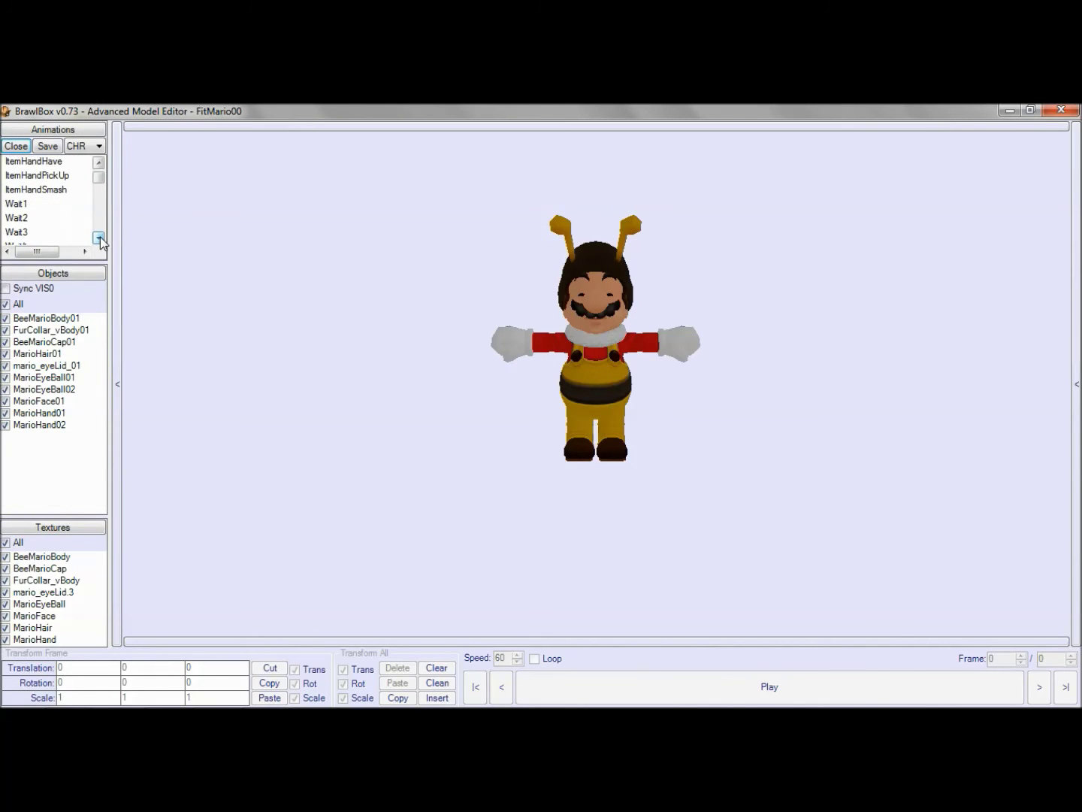
Step: Play the Wait1 animation on bee Mario with Loop enabled
click(22, 205)
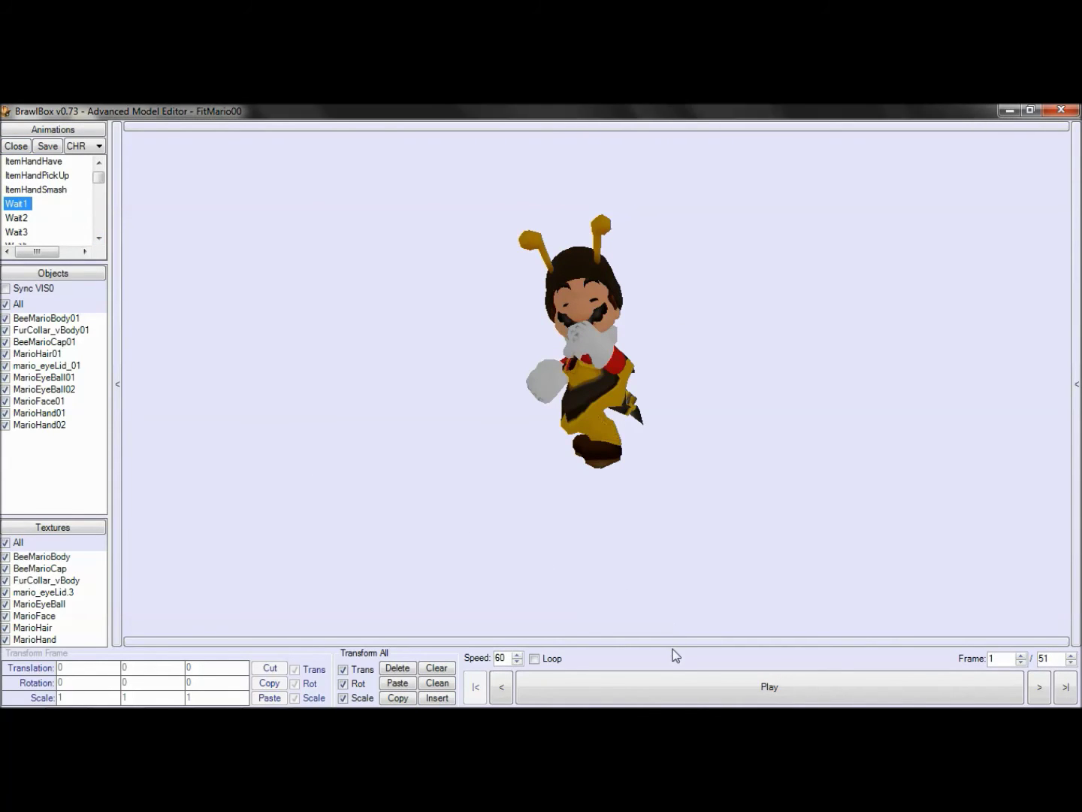
click(676, 695)
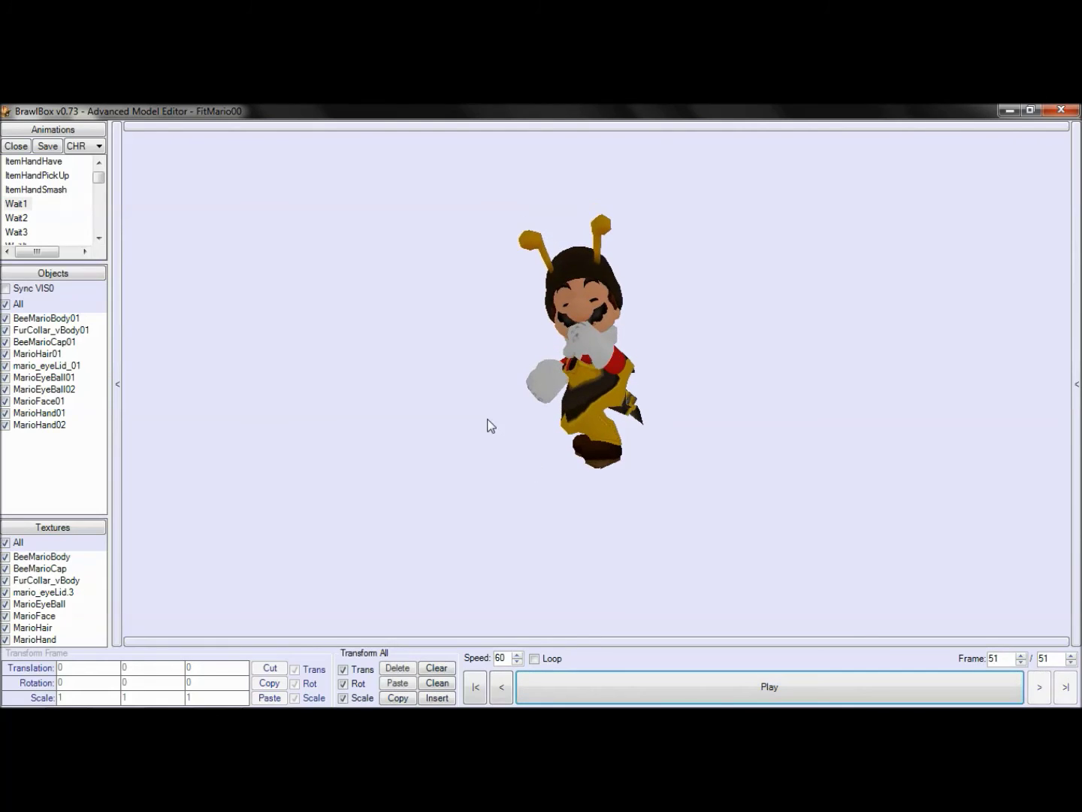
click(534, 659)
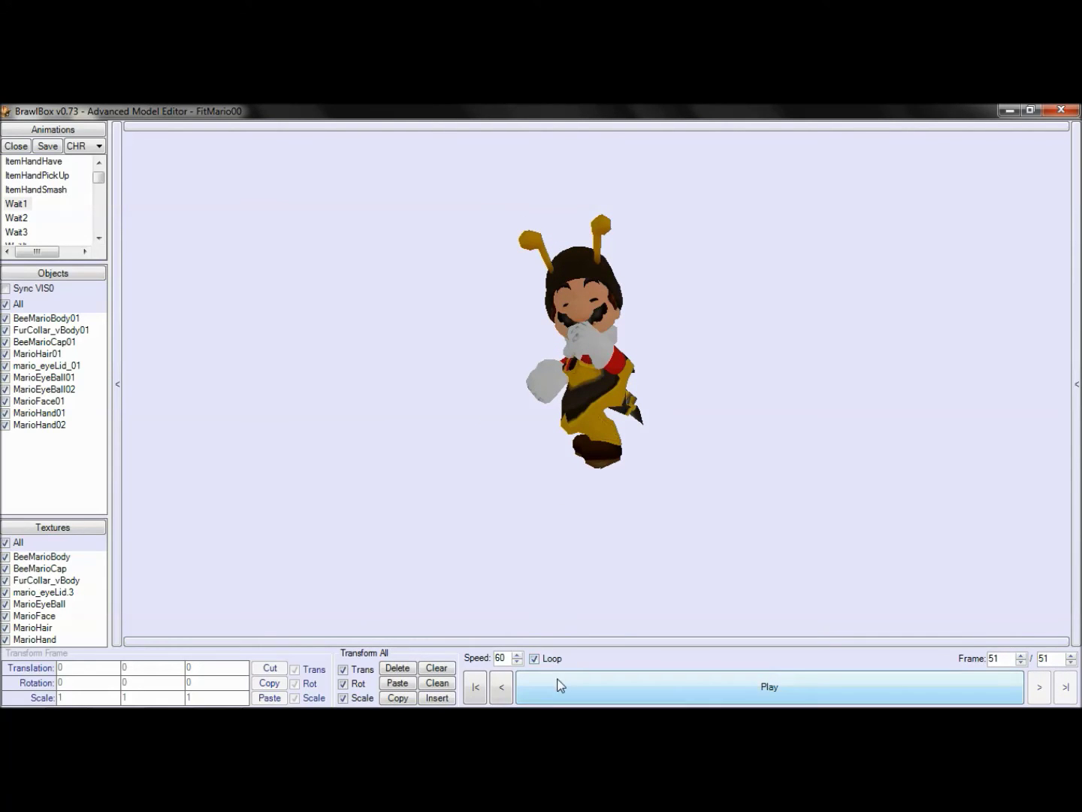
click(562, 679)
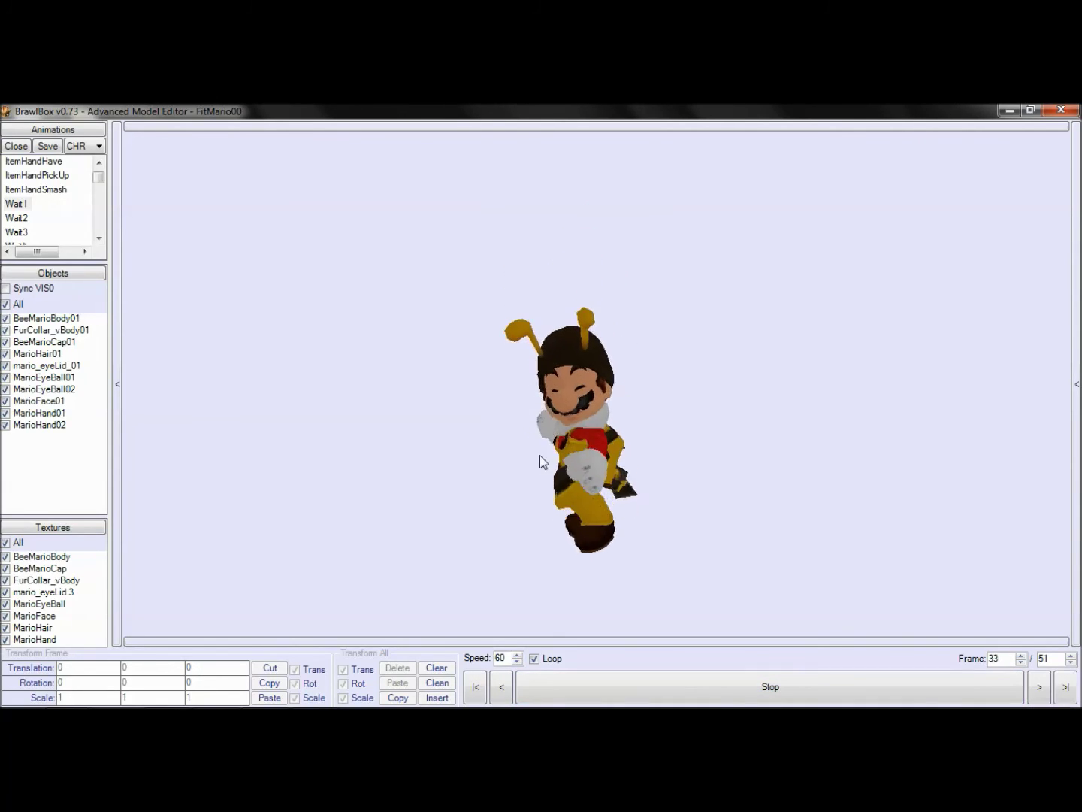
scroll(528, 412, up, 3)
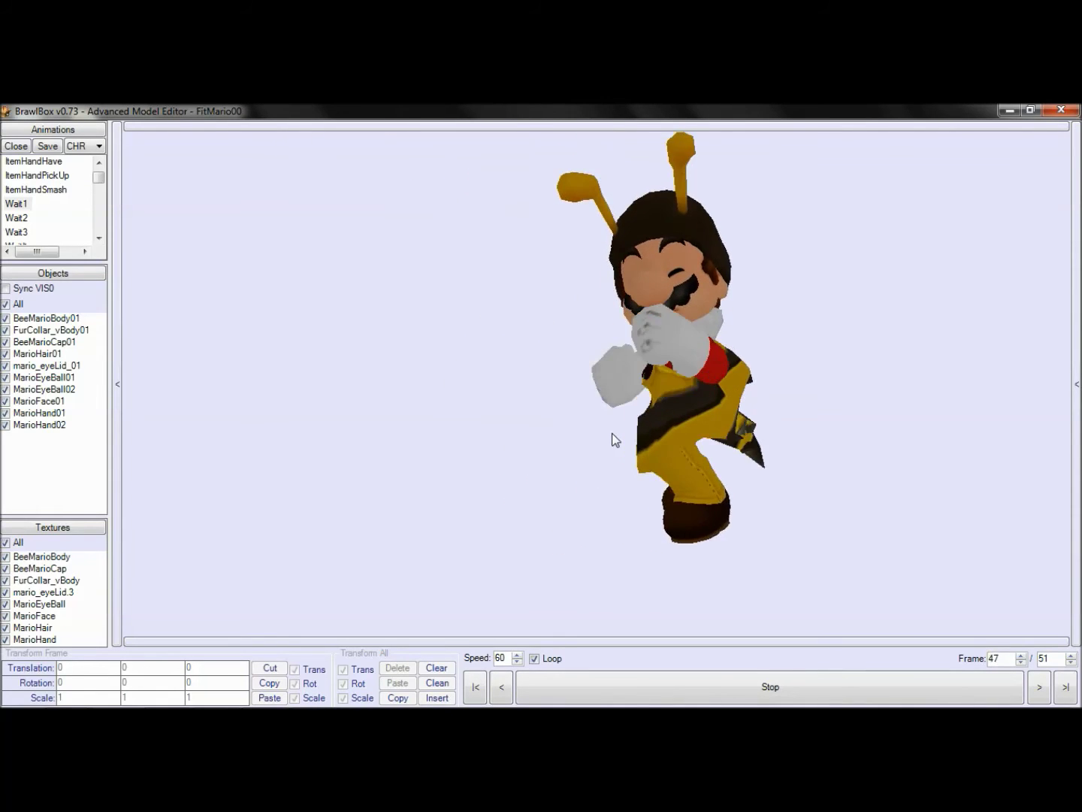
right_drag(604, 437, 438, 397)
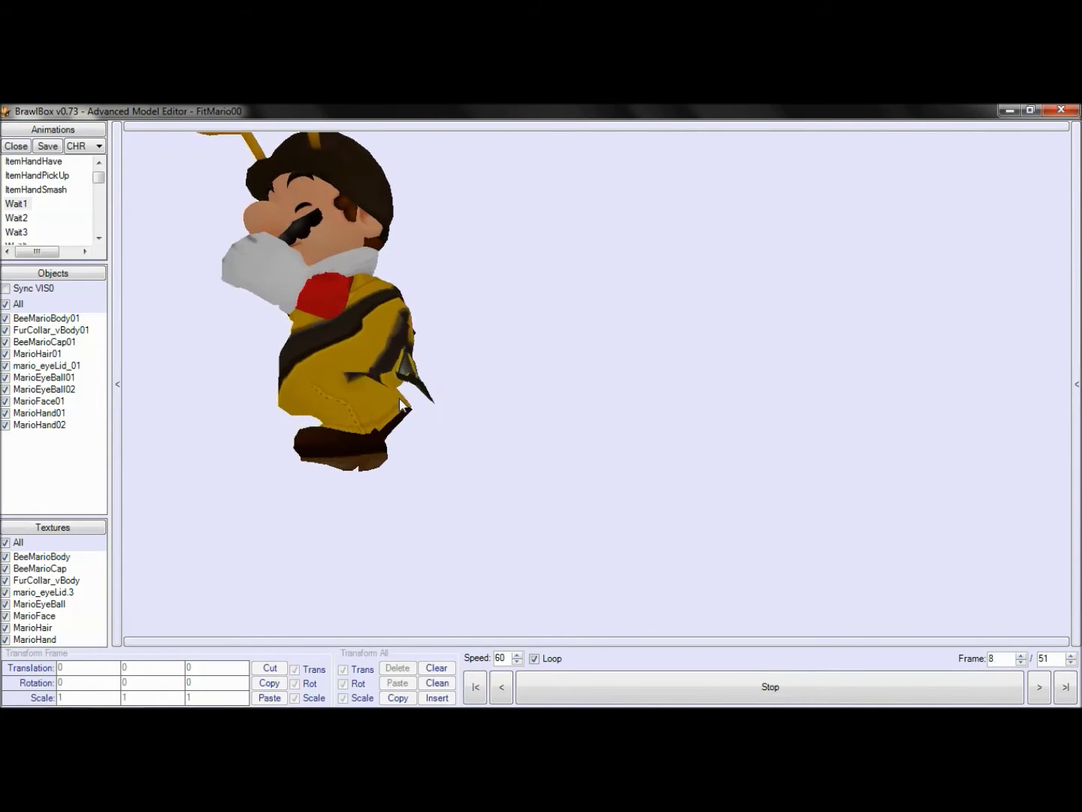
drag(383, 416, 619, 434)
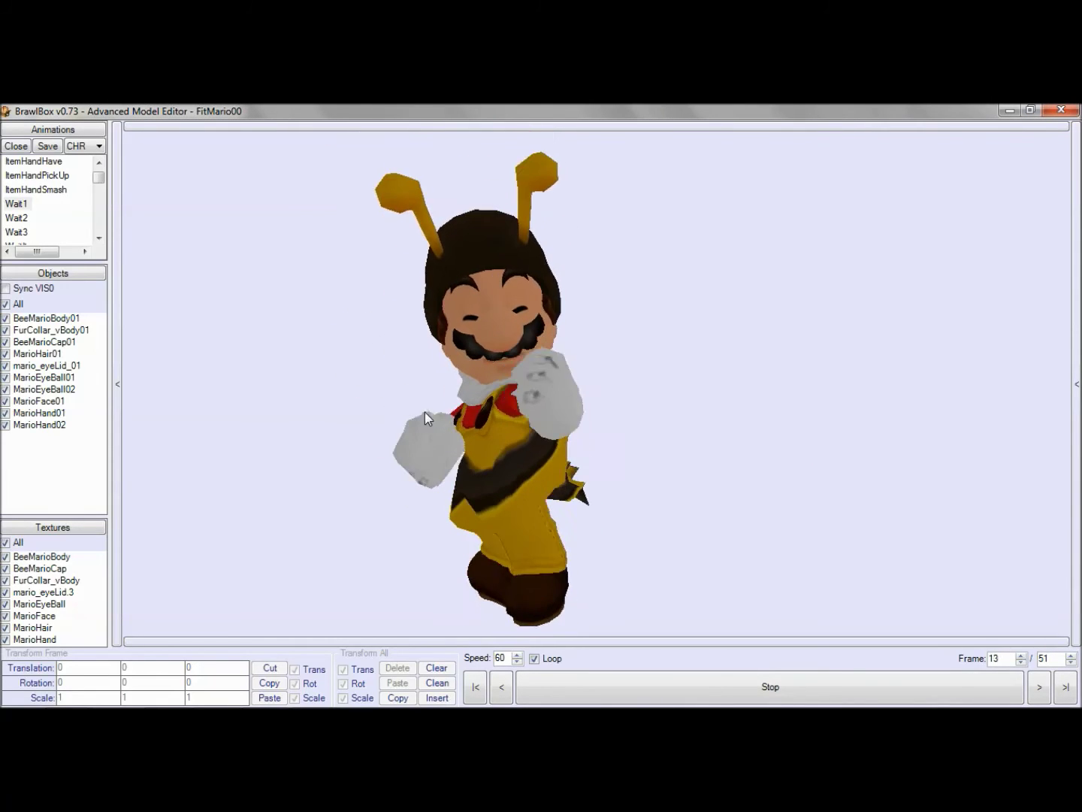
drag(425, 412, 634, 492)
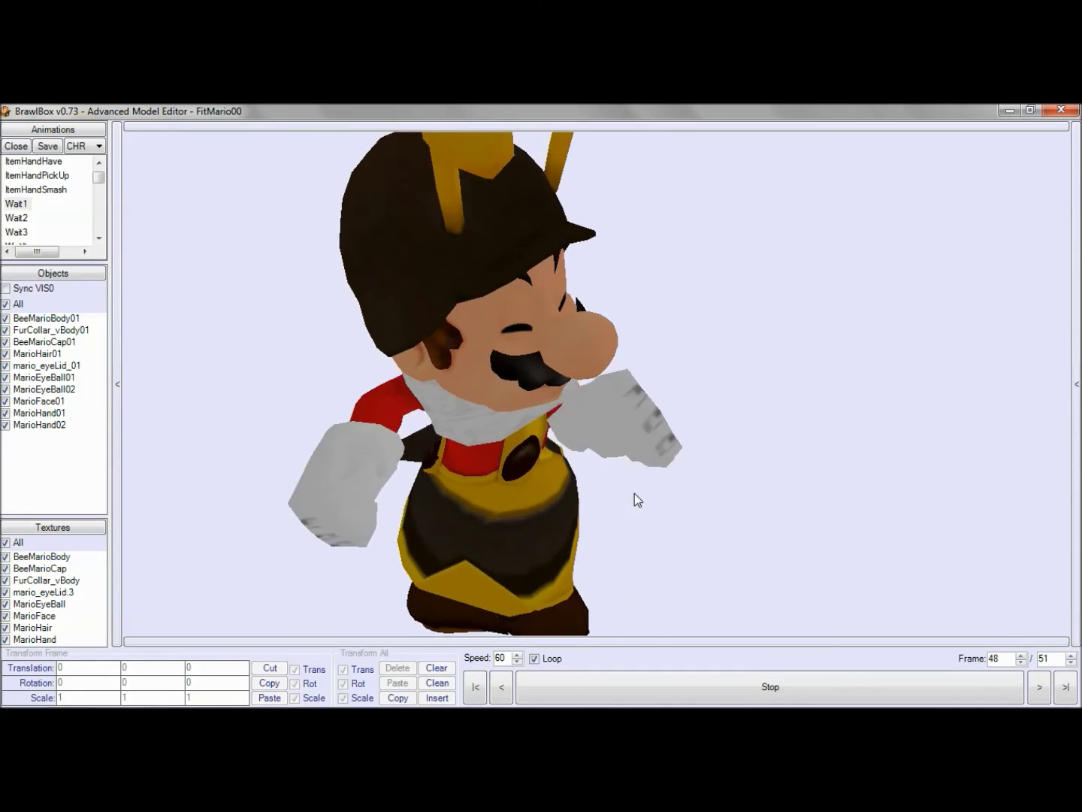
scroll(607, 437, down, 5)
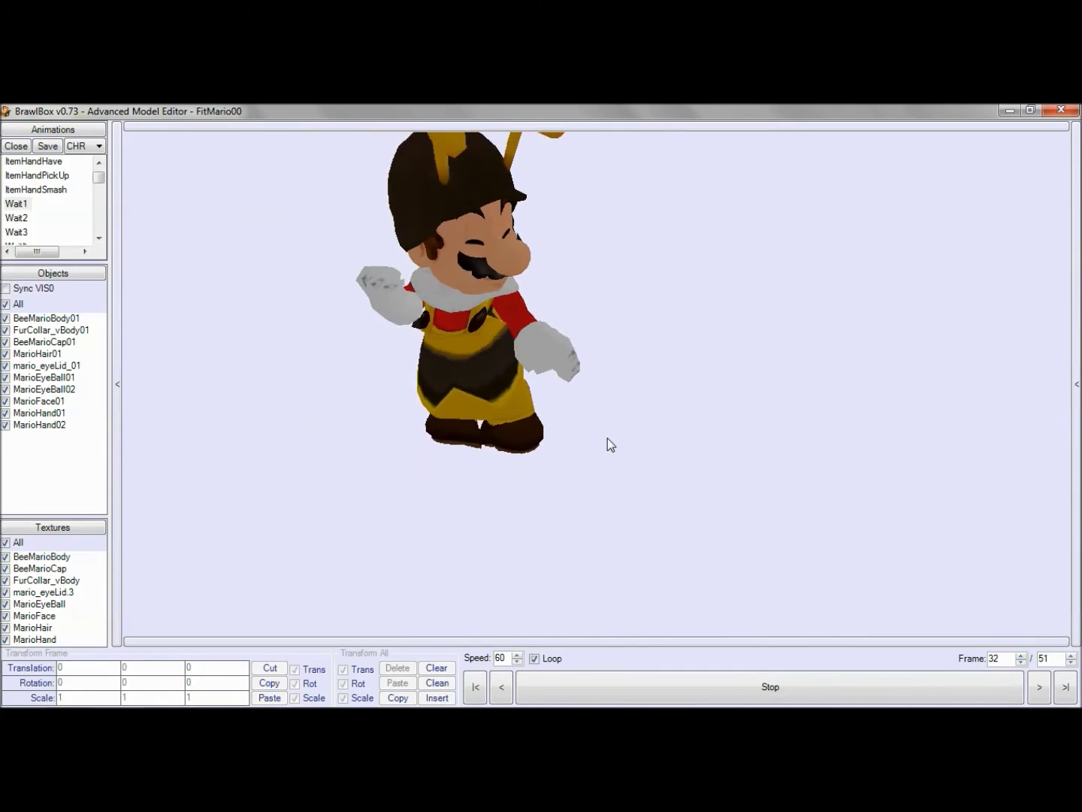
drag(528, 461, 555, 431)
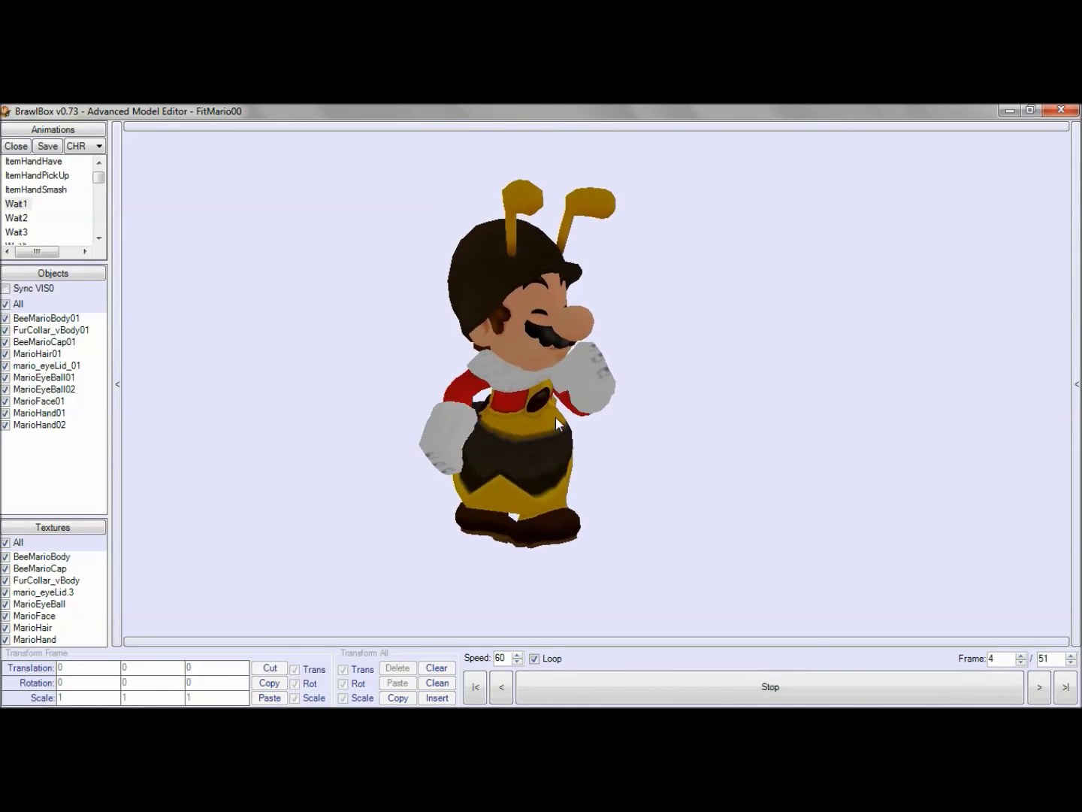